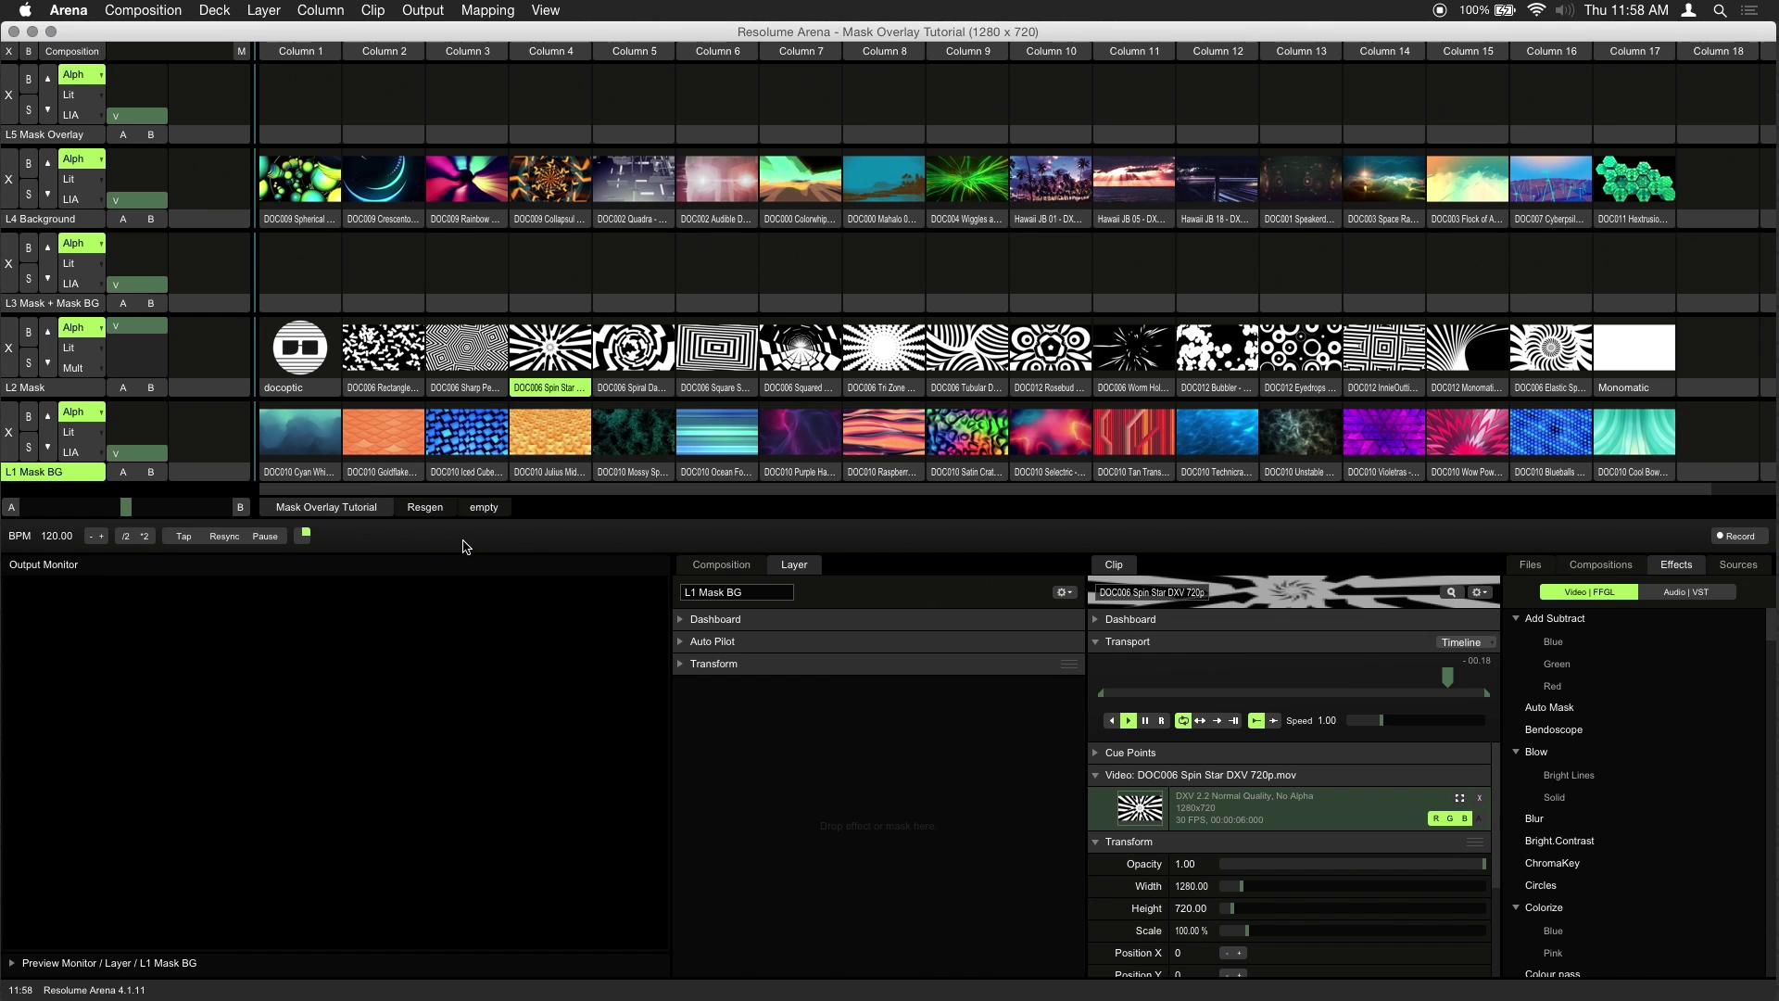
Look over the forum post in the browser, then return to the Resolume composition
{"action": "key", "text": "super+Tab"}
{"action": "key", "text": "super+Tab"}
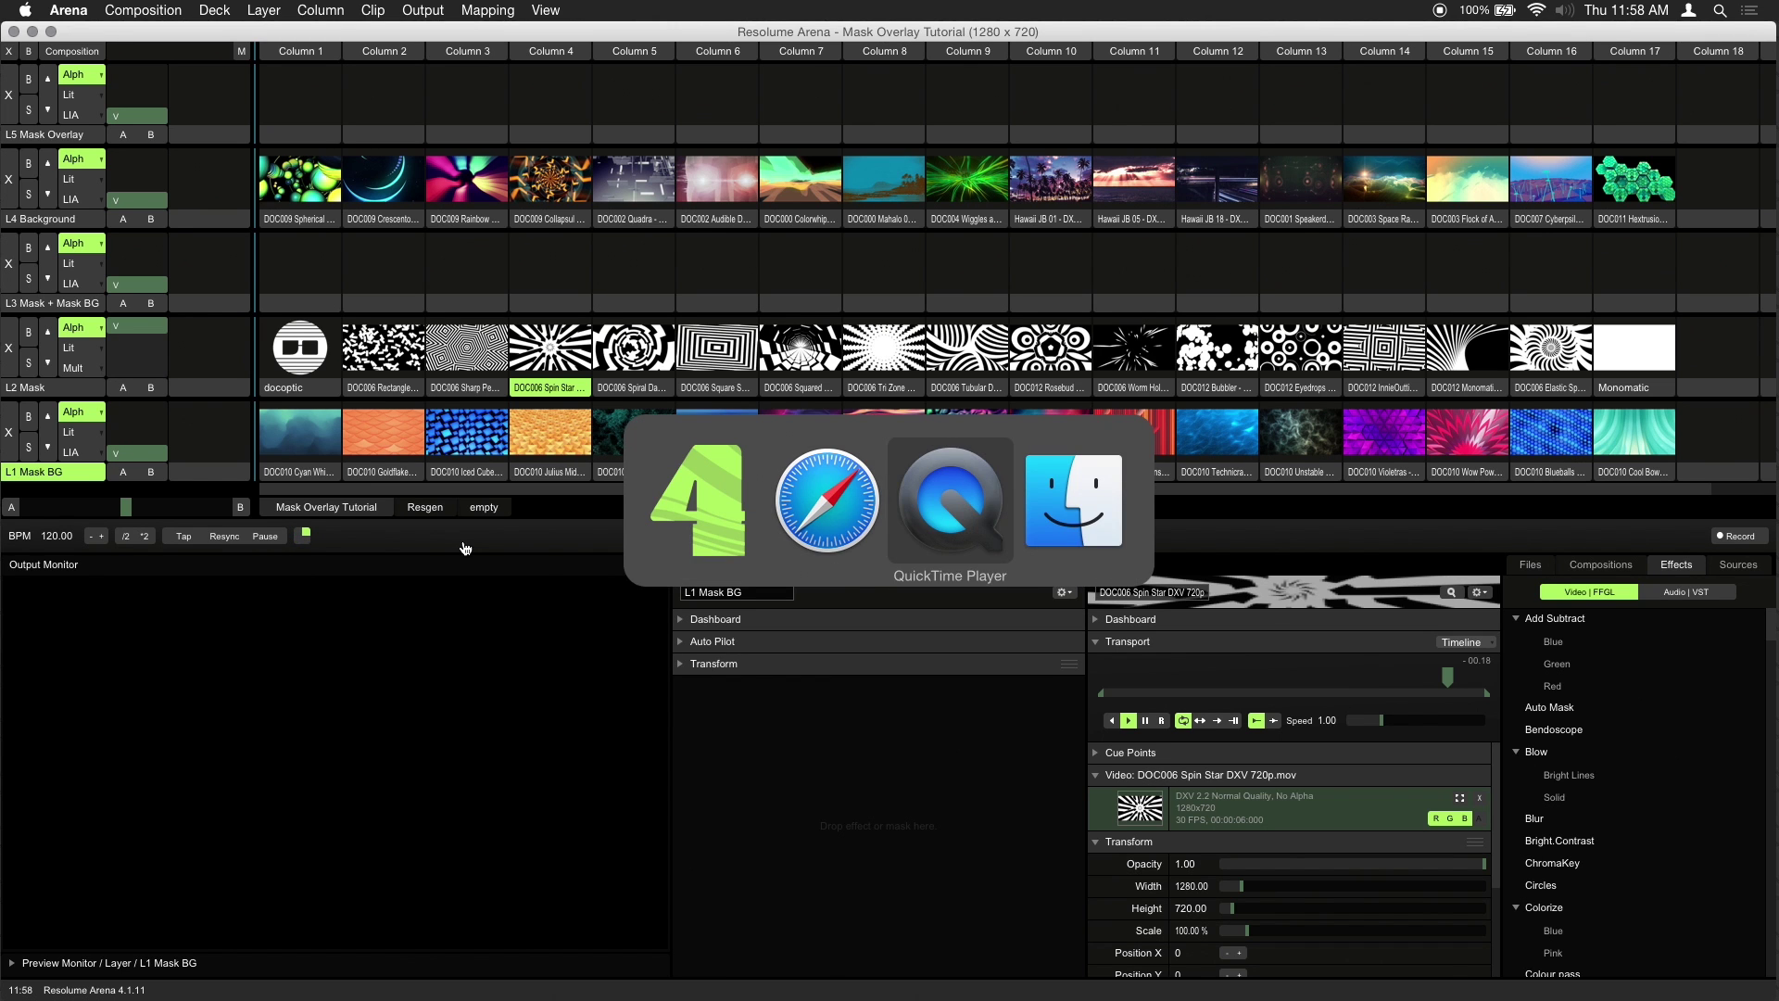
{"action": "key", "text": "super+shift+Tab"}
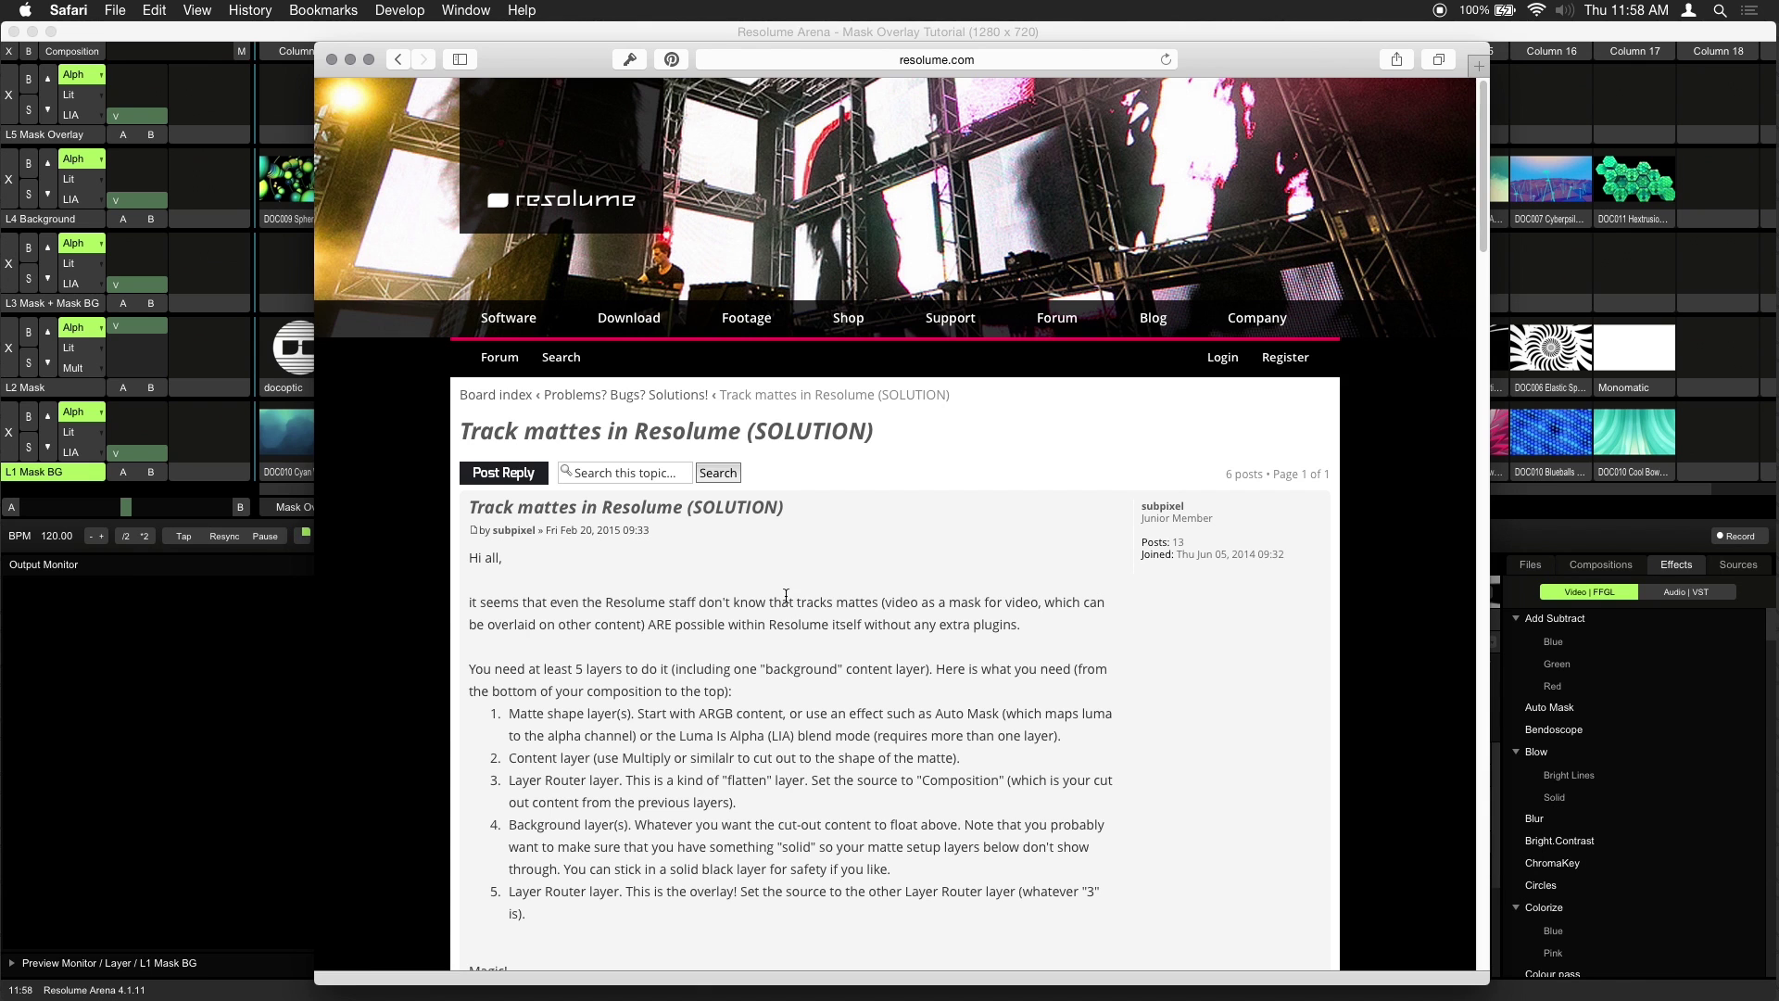
{"action": "scroll", "coordinate": [790, 593], "scroll_direction": "down", "scroll_amount": 20}
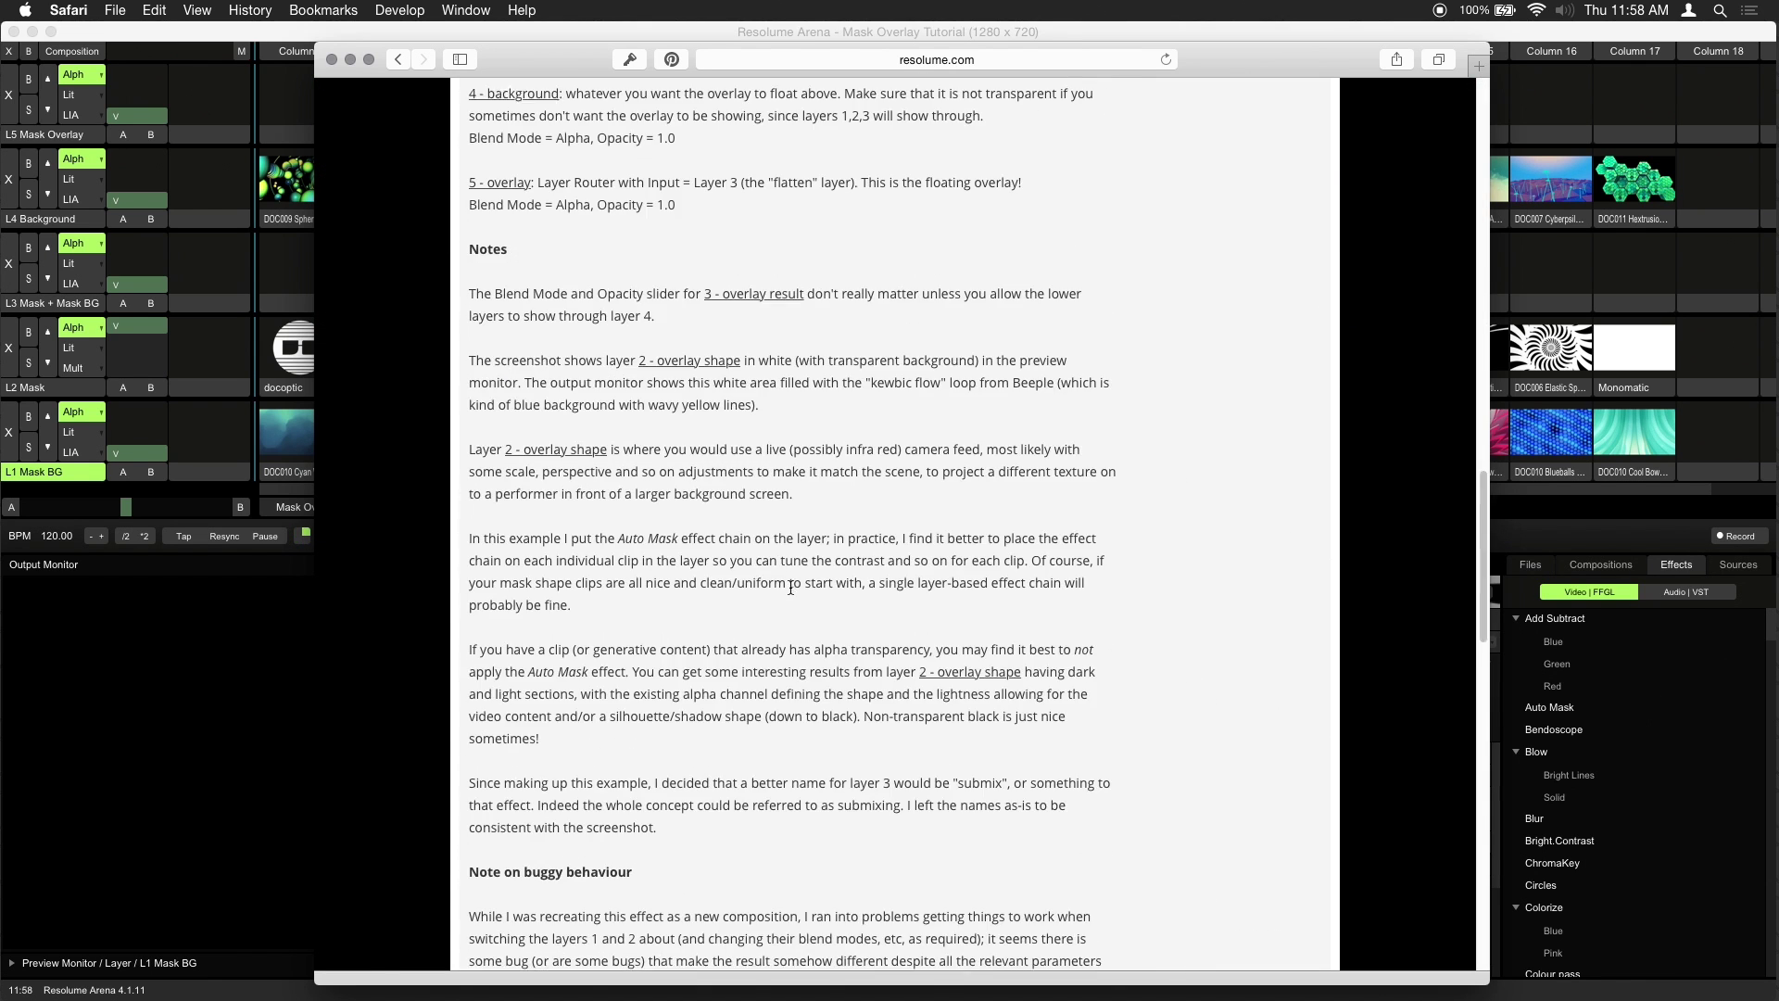
{"action": "scroll", "coordinate": [792, 594], "scroll_direction": "up", "scroll_amount": 5}
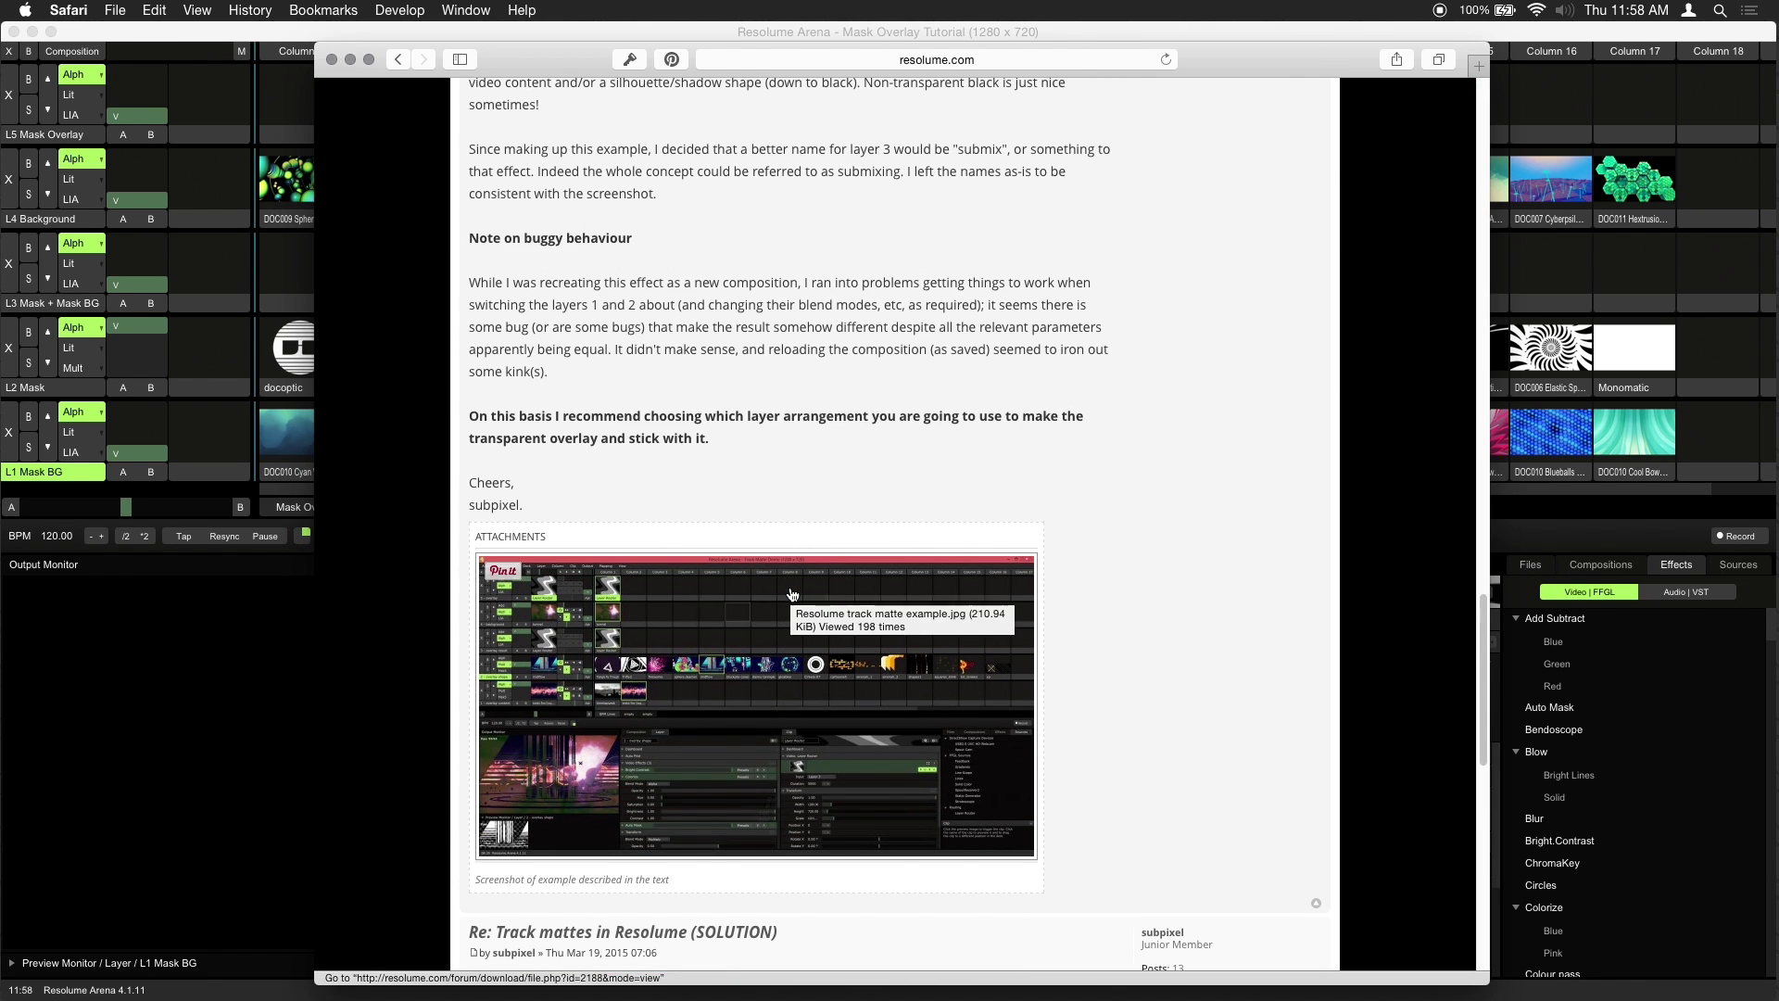
{"action": "key", "text": "super+Tab"}
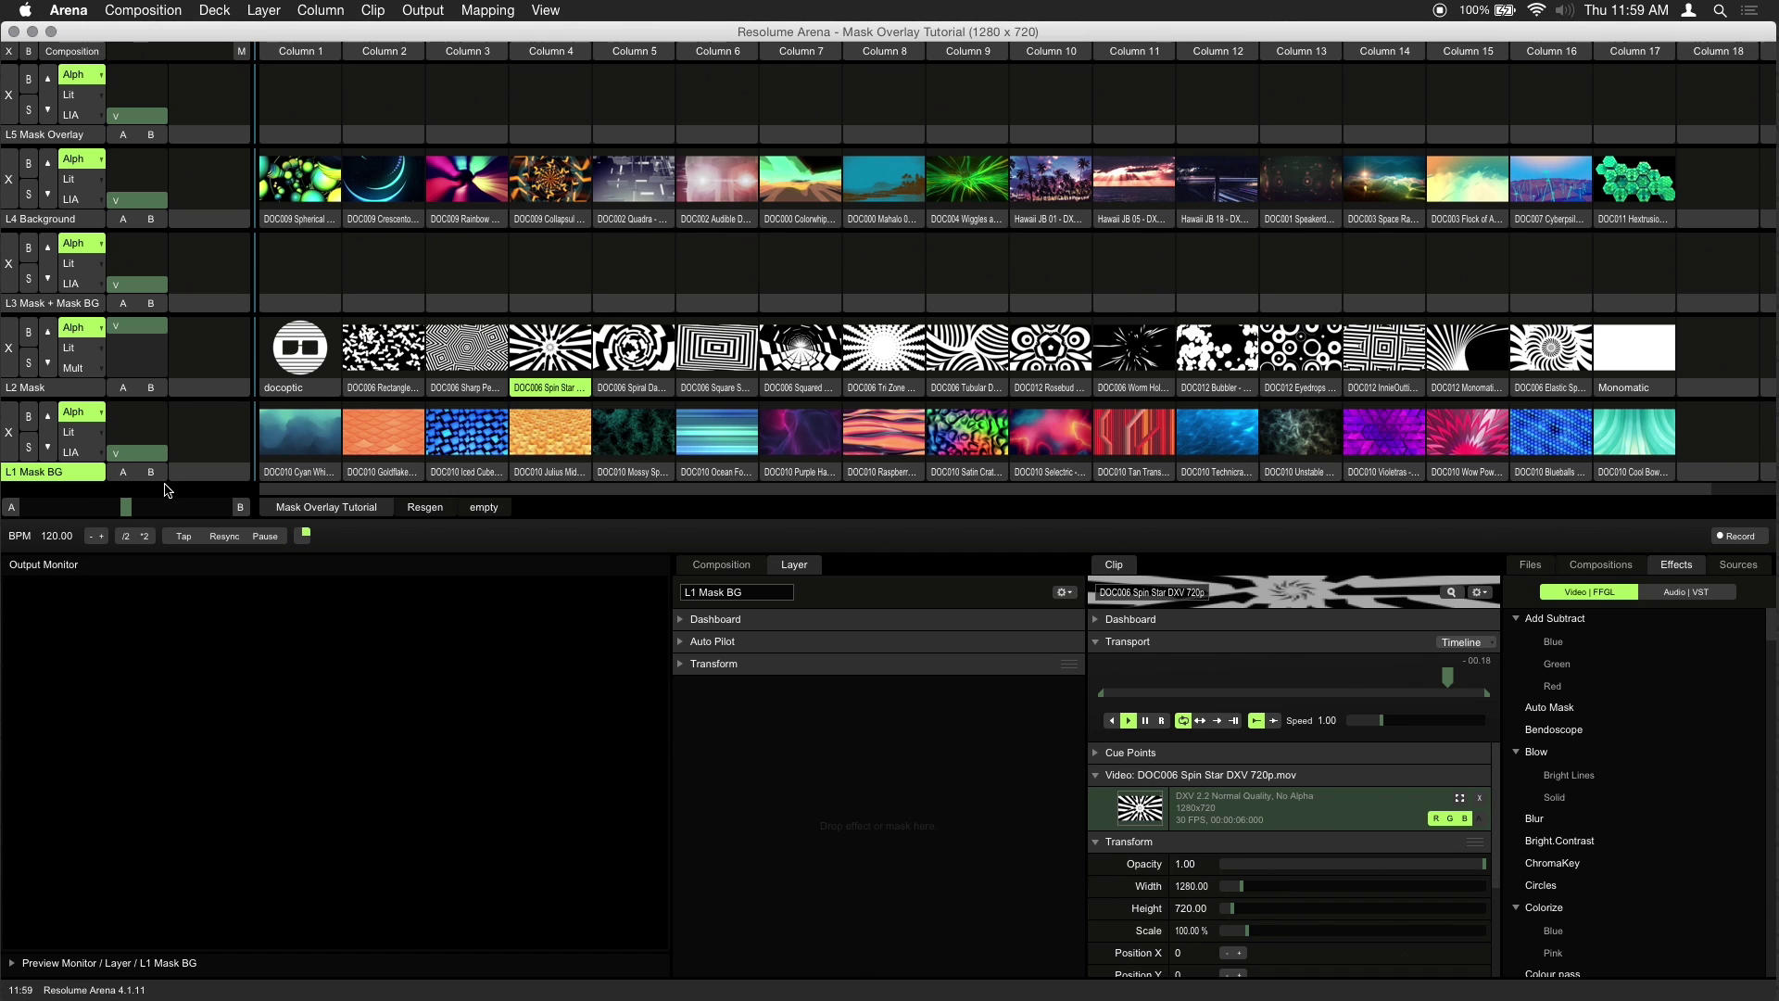
Review the effects on layers L2 to L5, then play DOC010 Cyan Whispers on L1 Mask BG
{"action": "left_click", "coordinate": [58, 388]}
{"action": "left_click", "coordinate": [51, 304]}
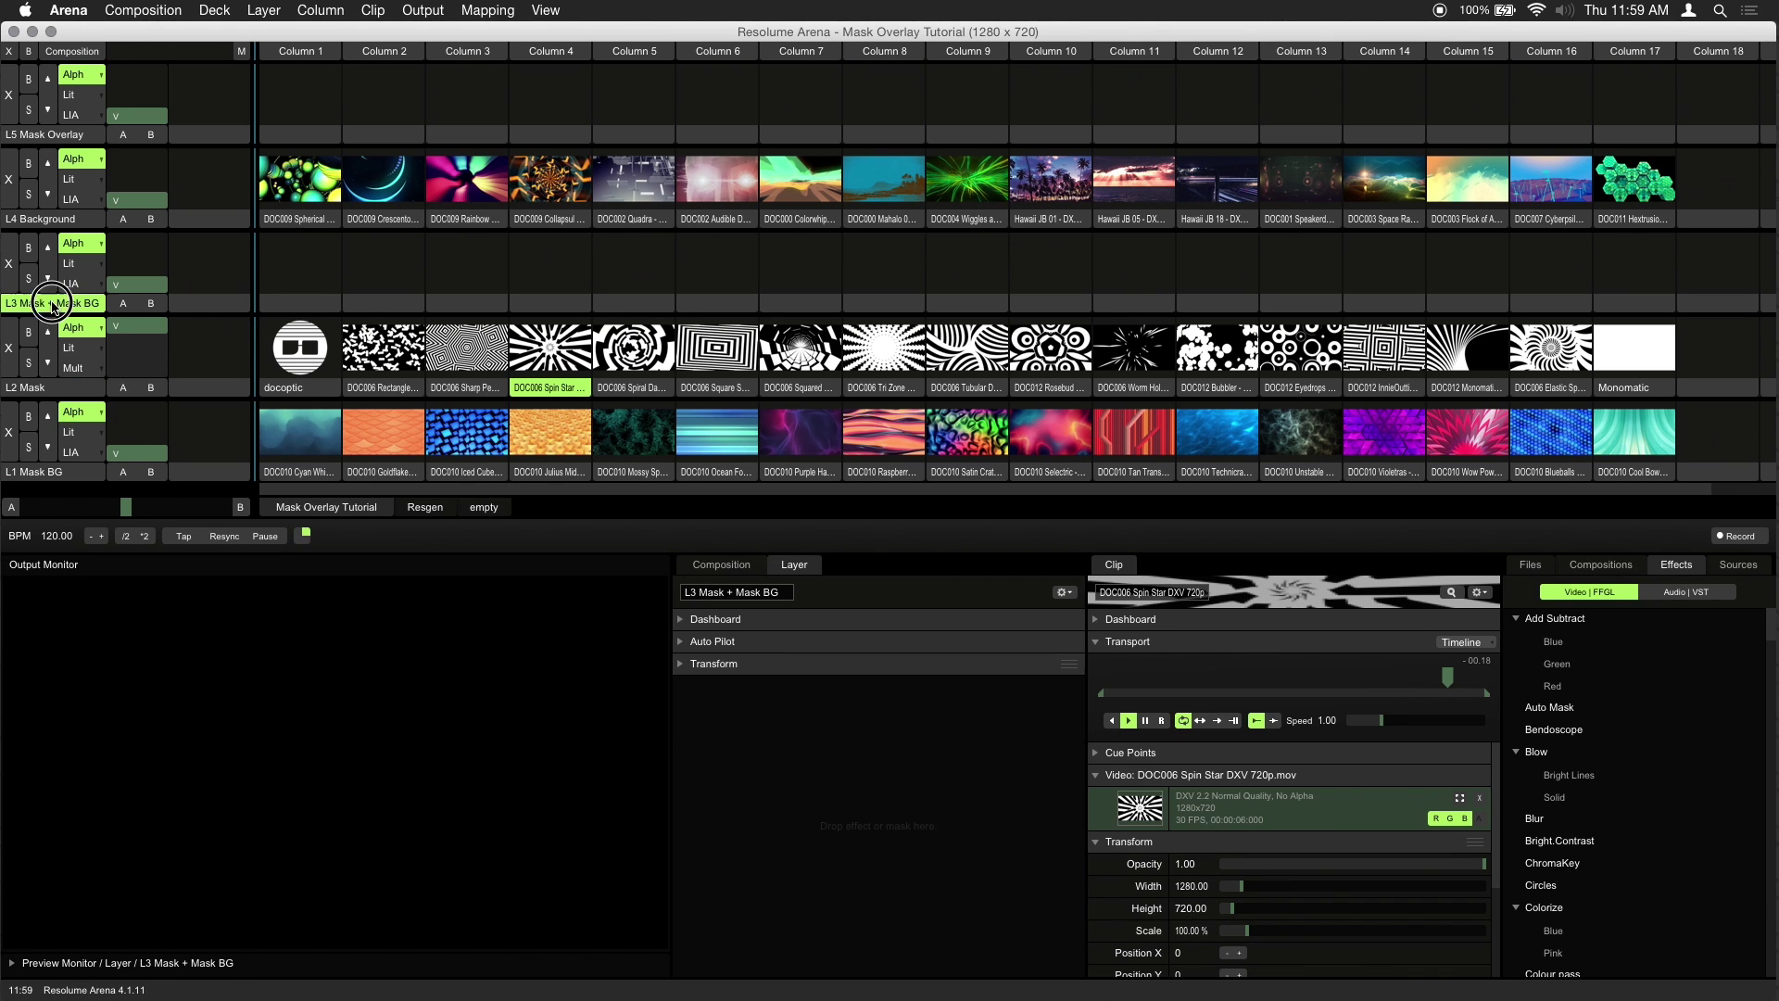
{"action": "left_click", "coordinate": [50, 220]}
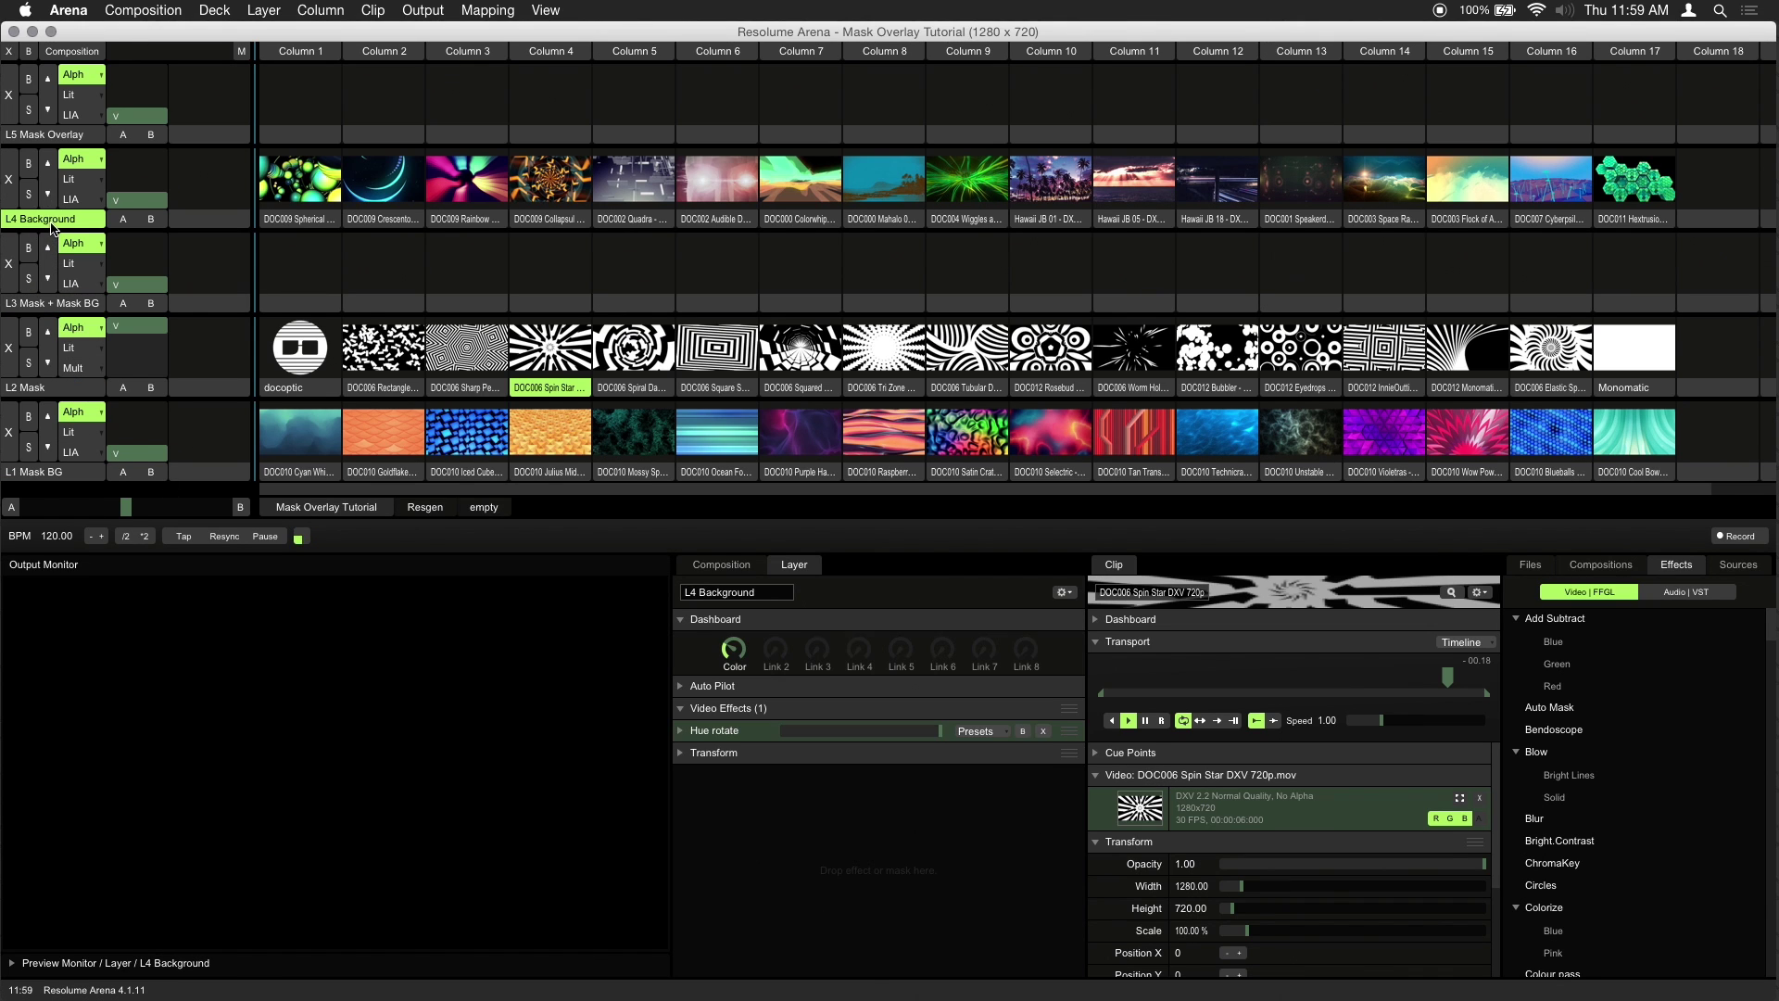
{"action": "left_click", "coordinate": [29, 135]}
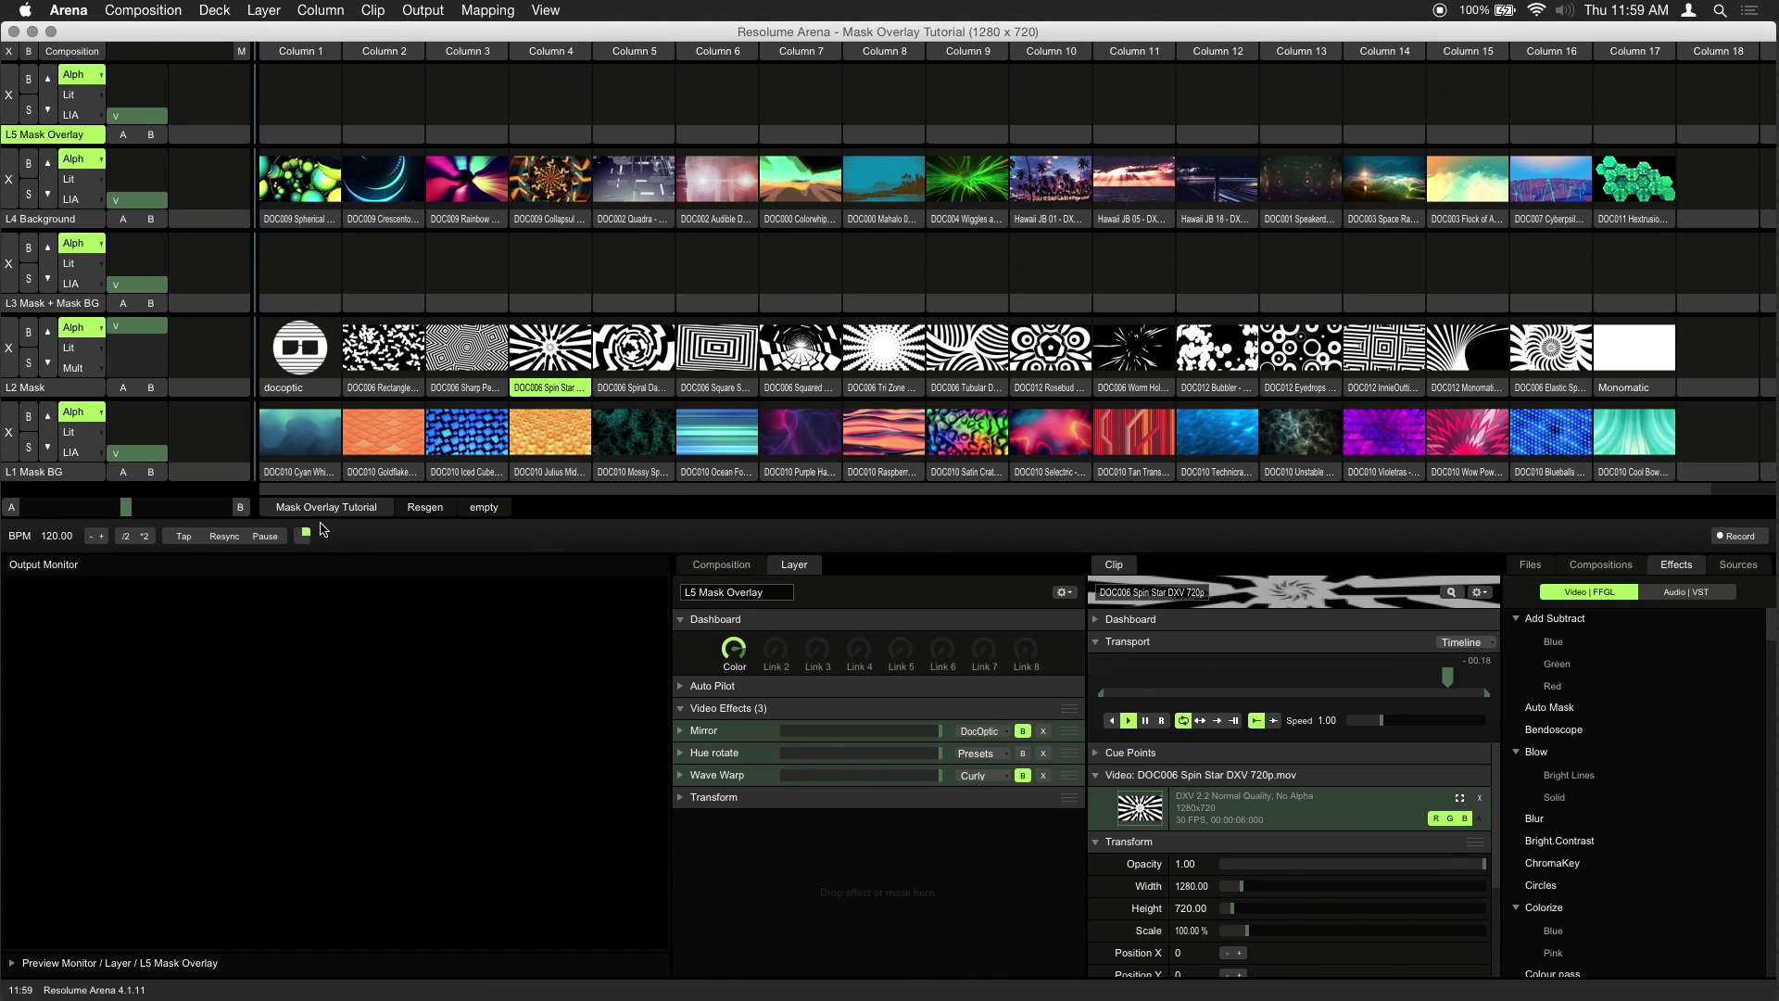
{"action": "left_click", "coordinate": [65, 474]}
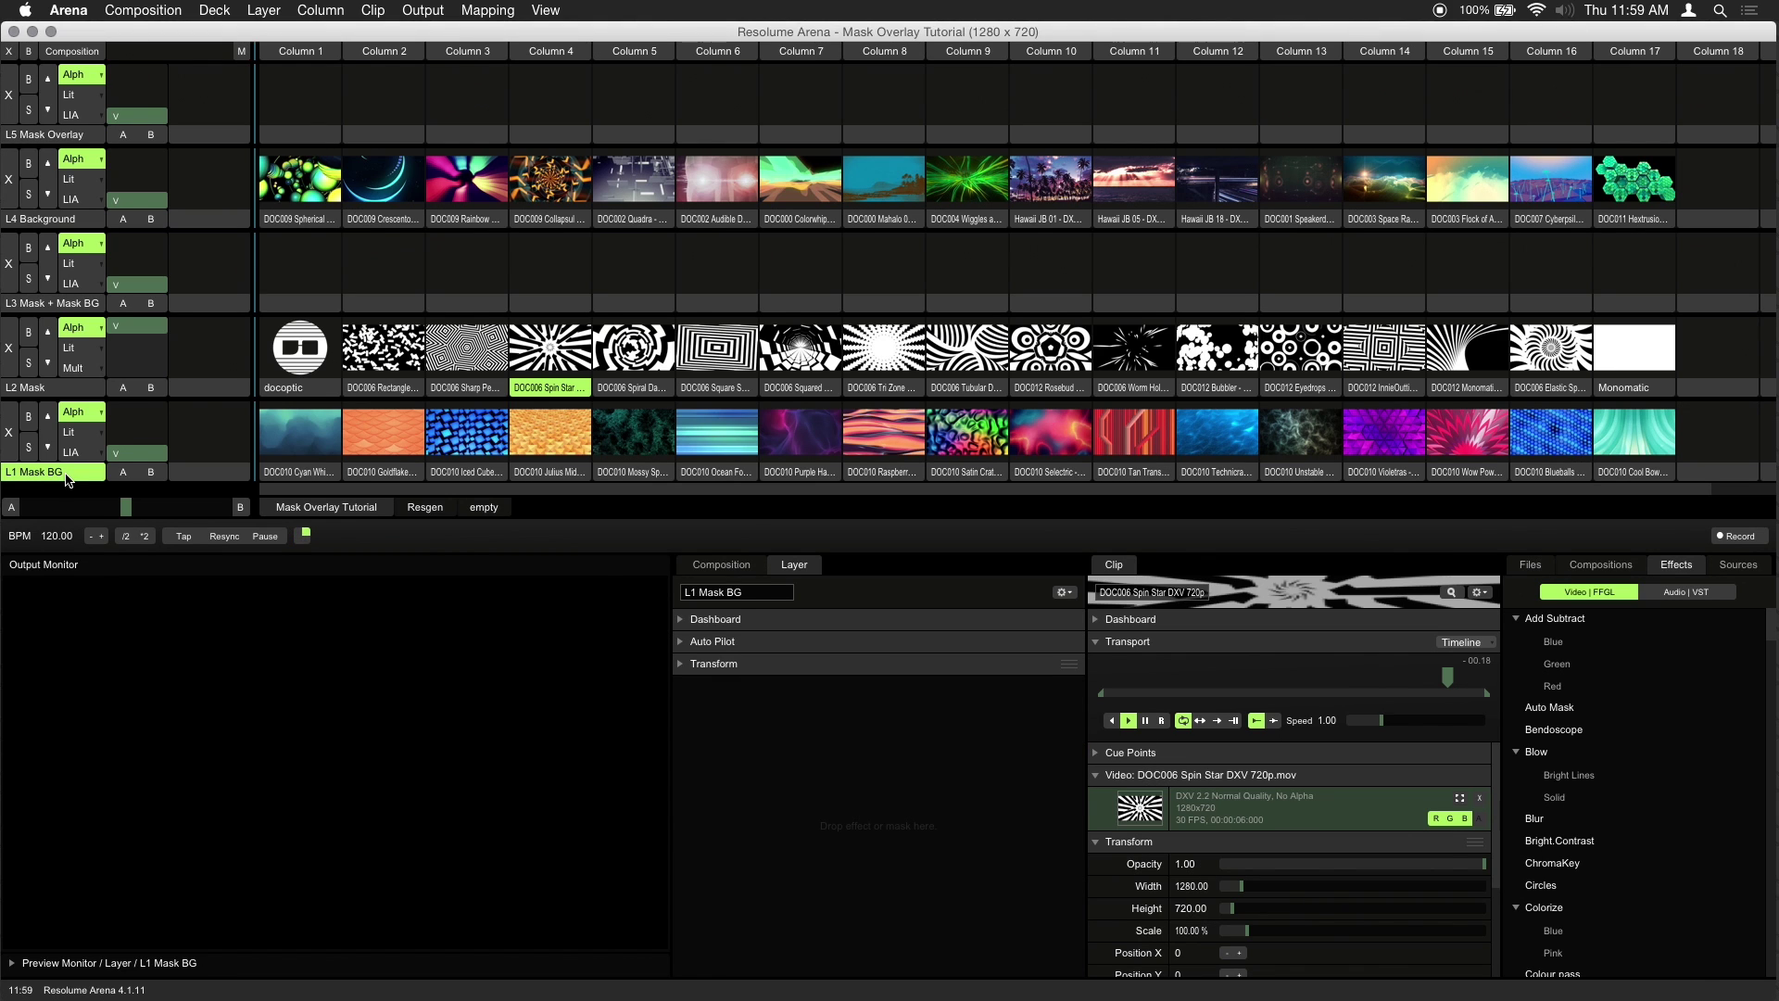
{"action": "left_click", "coordinate": [313, 436]}
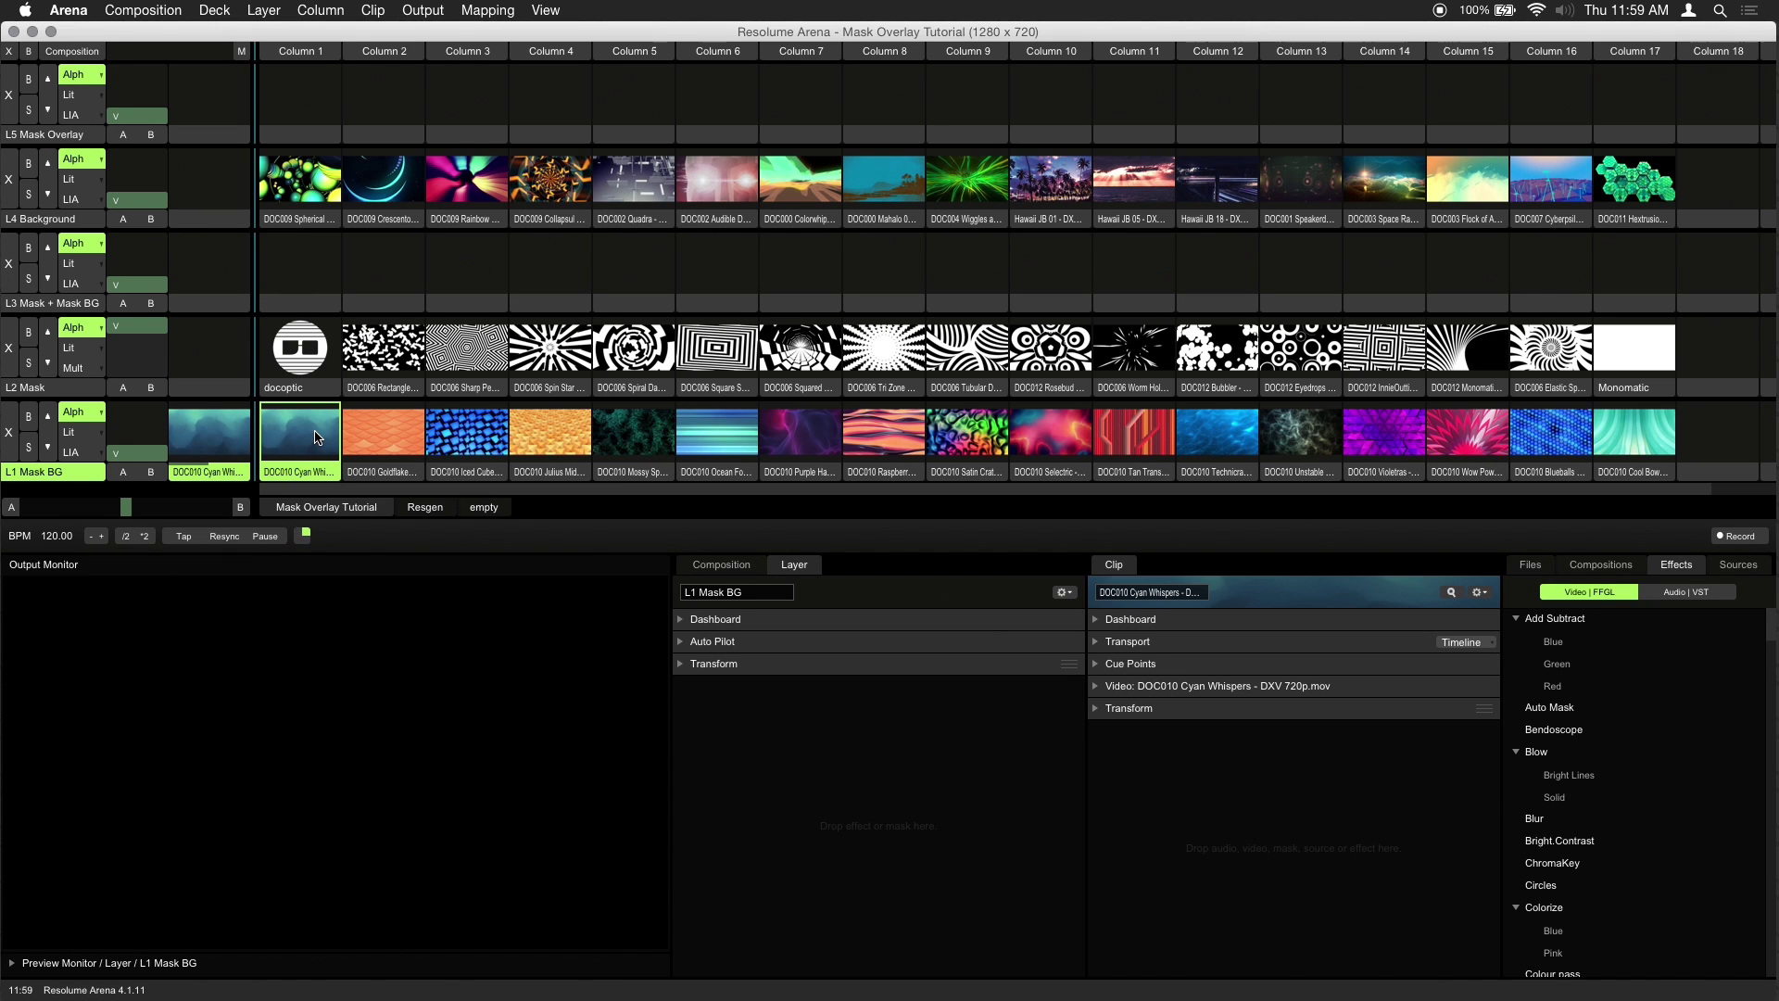
Push L1 Mask BG's V opacity fader to full, then select the L2 Mask layer
{"action": "left_click_drag", "start_coordinate": [119, 453], "coordinate": [132, 395]}
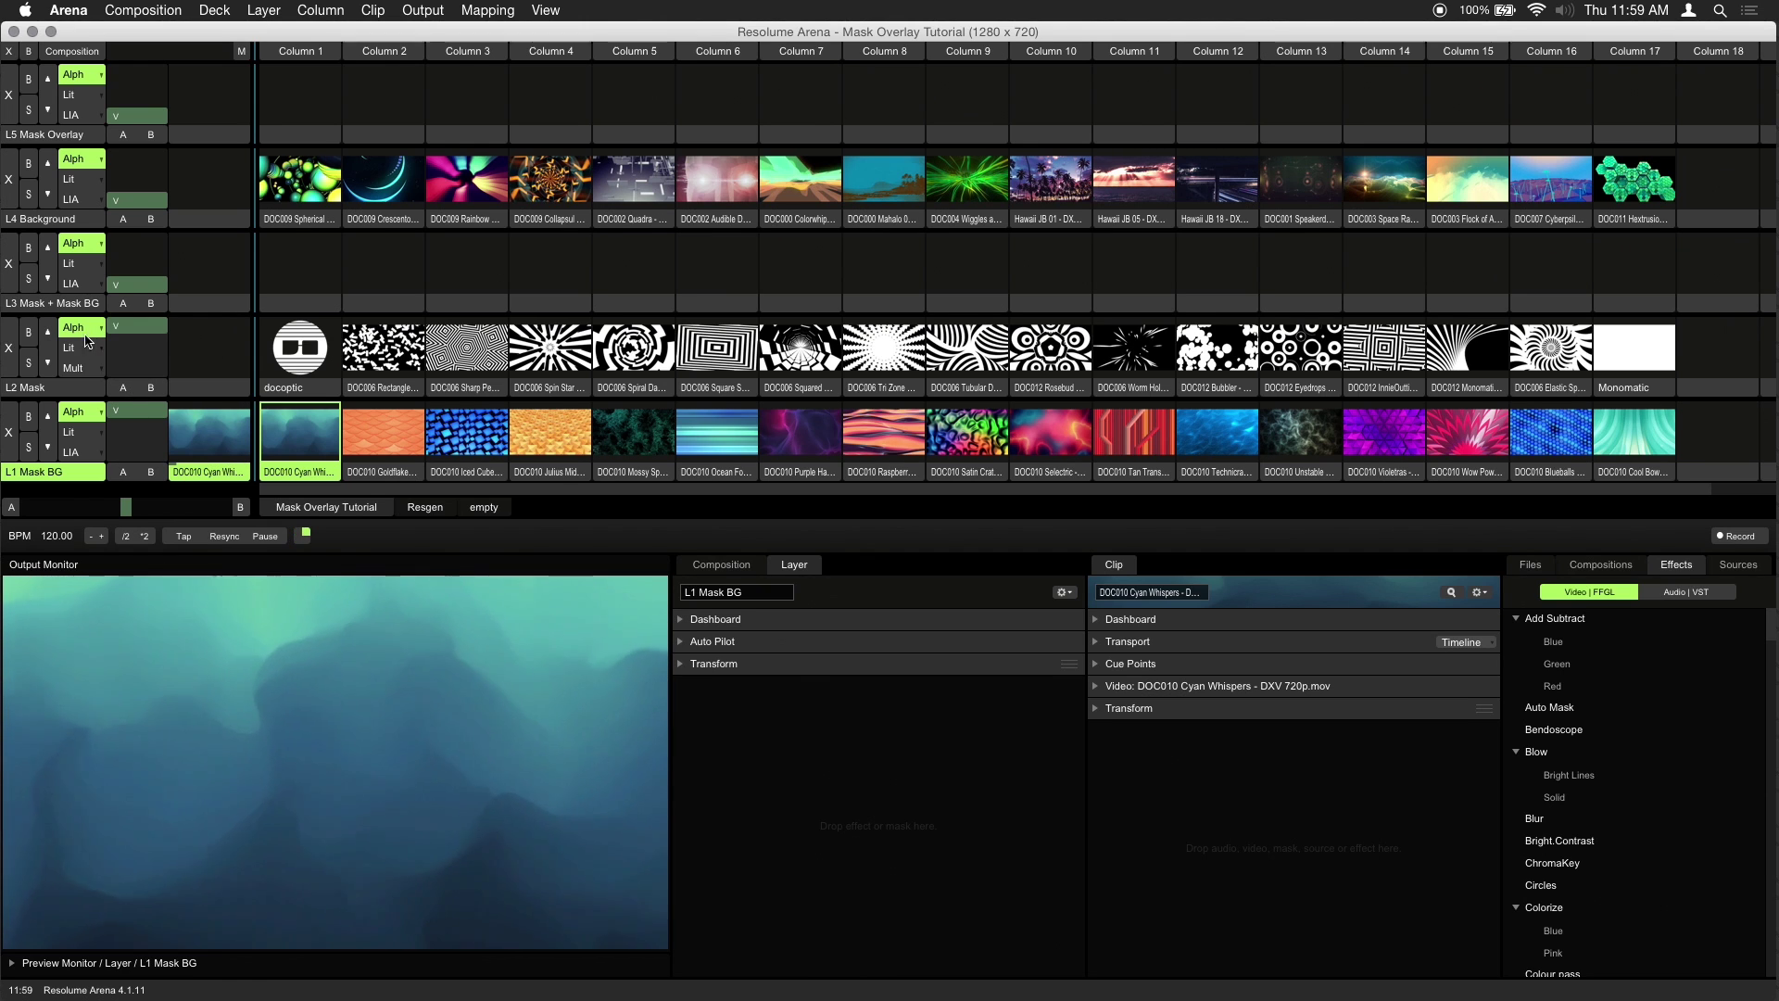
{"action": "left_click", "coordinate": [77, 395]}
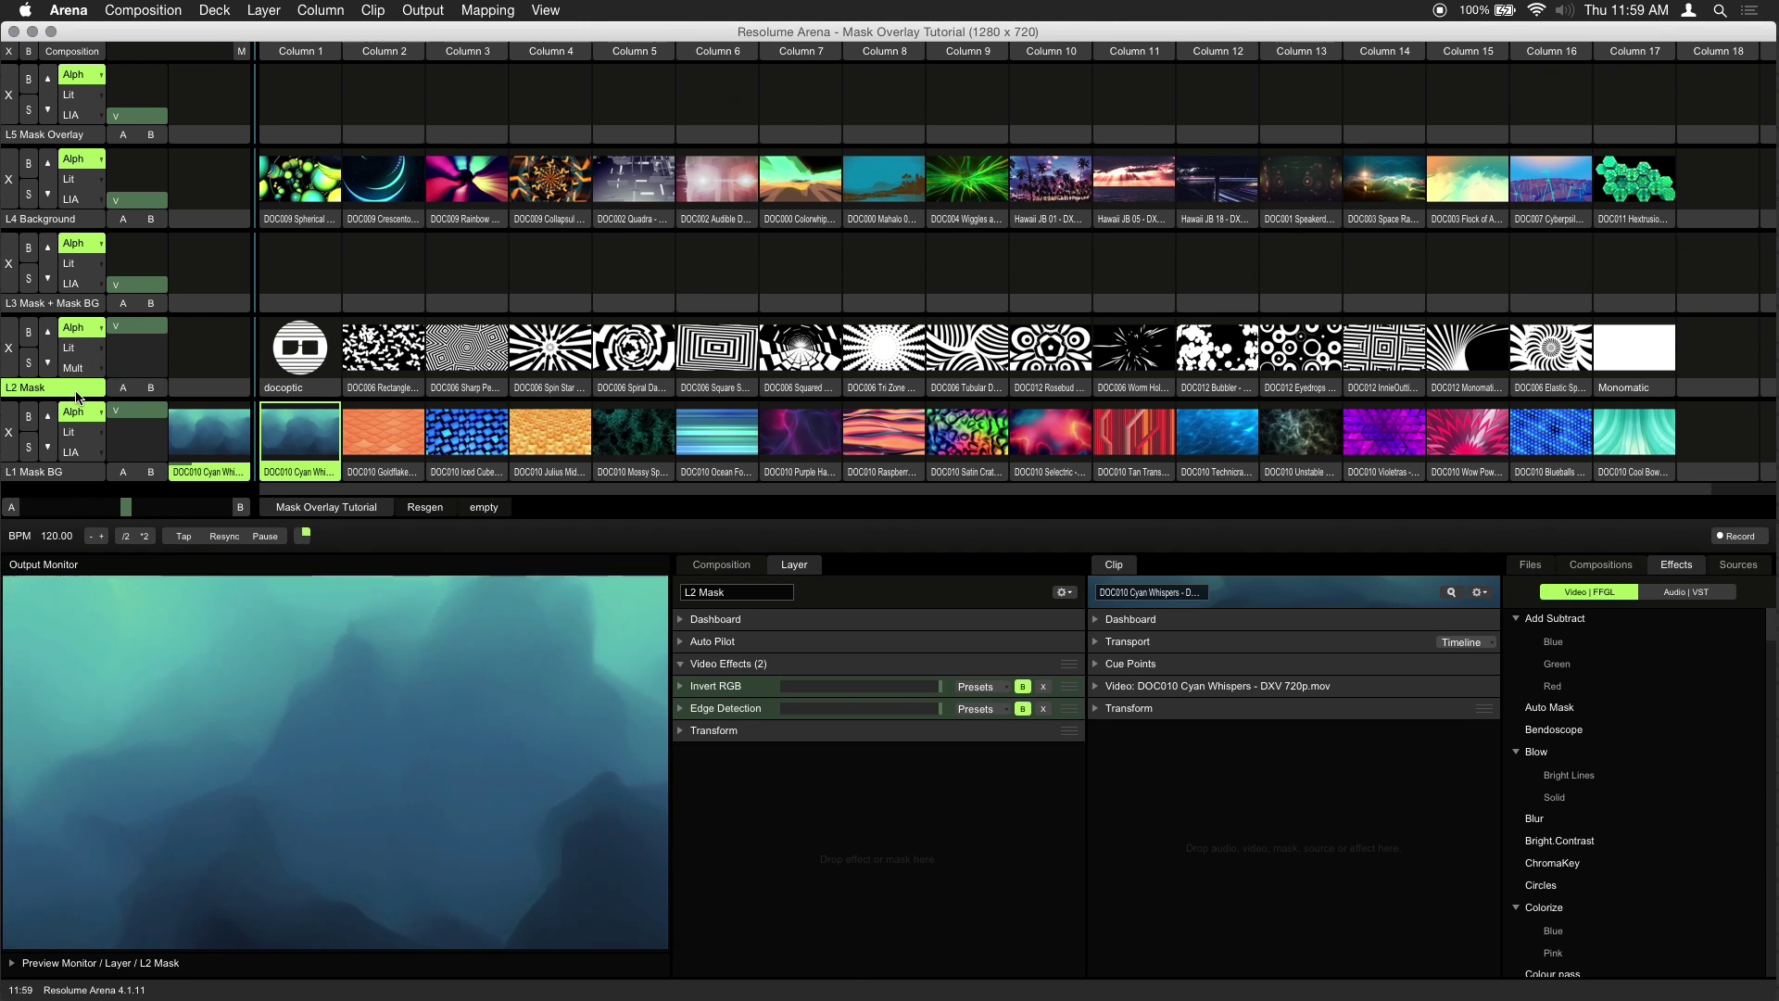
Play DOC006 Spin Star on L2 Mask, add Auto Mask to the layer, and adjust its Contrast
{"action": "left_click", "coordinate": [550, 361]}
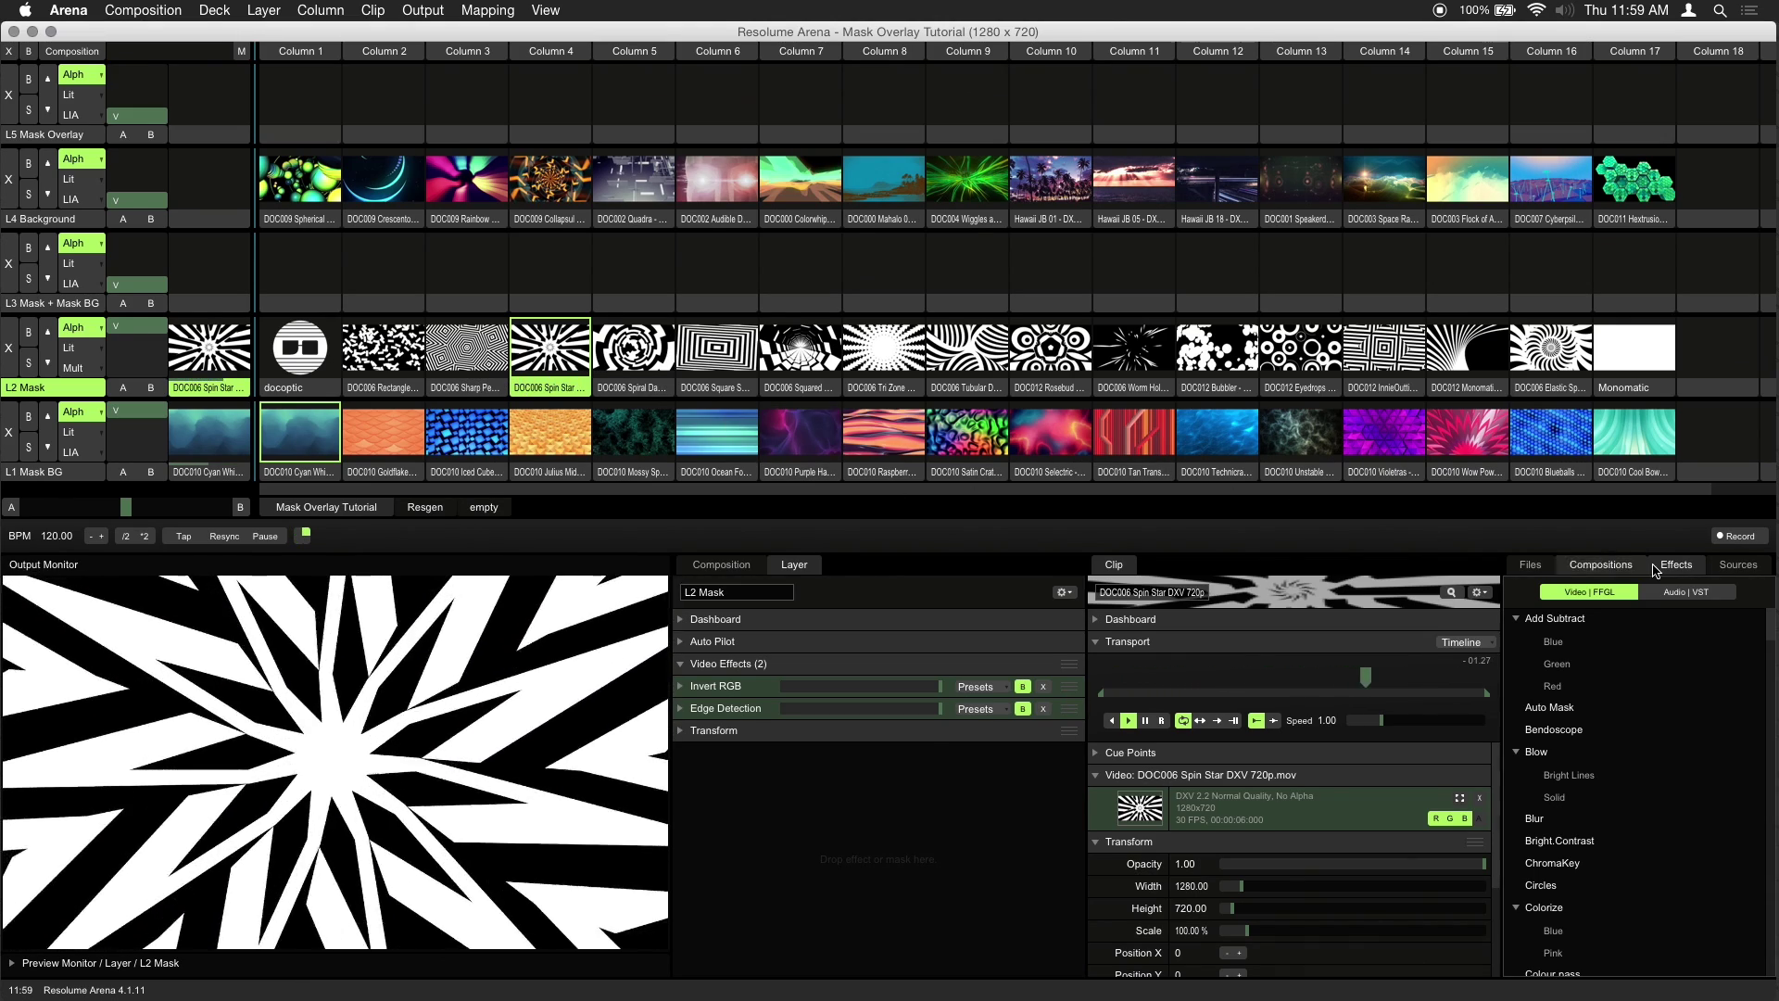
{"action": "left_click", "coordinate": [1680, 565]}
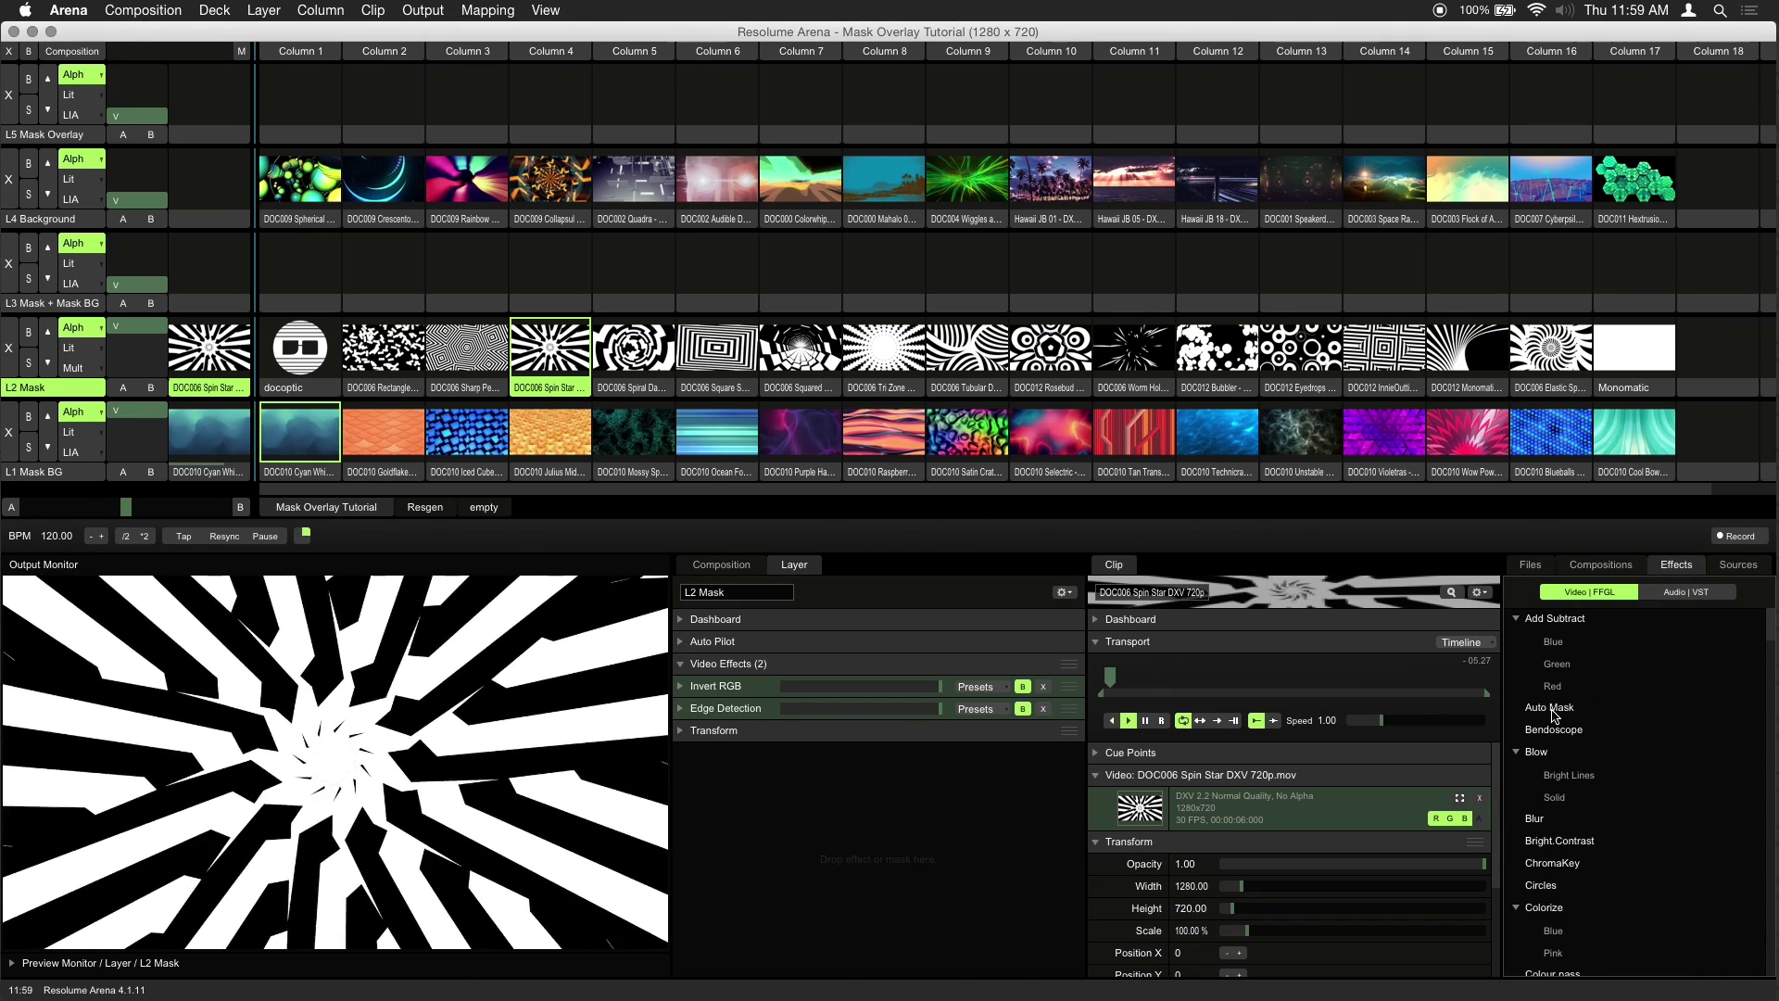
{"action": "left_click_drag", "start_coordinate": [1553, 714], "coordinate": [55, 369]}
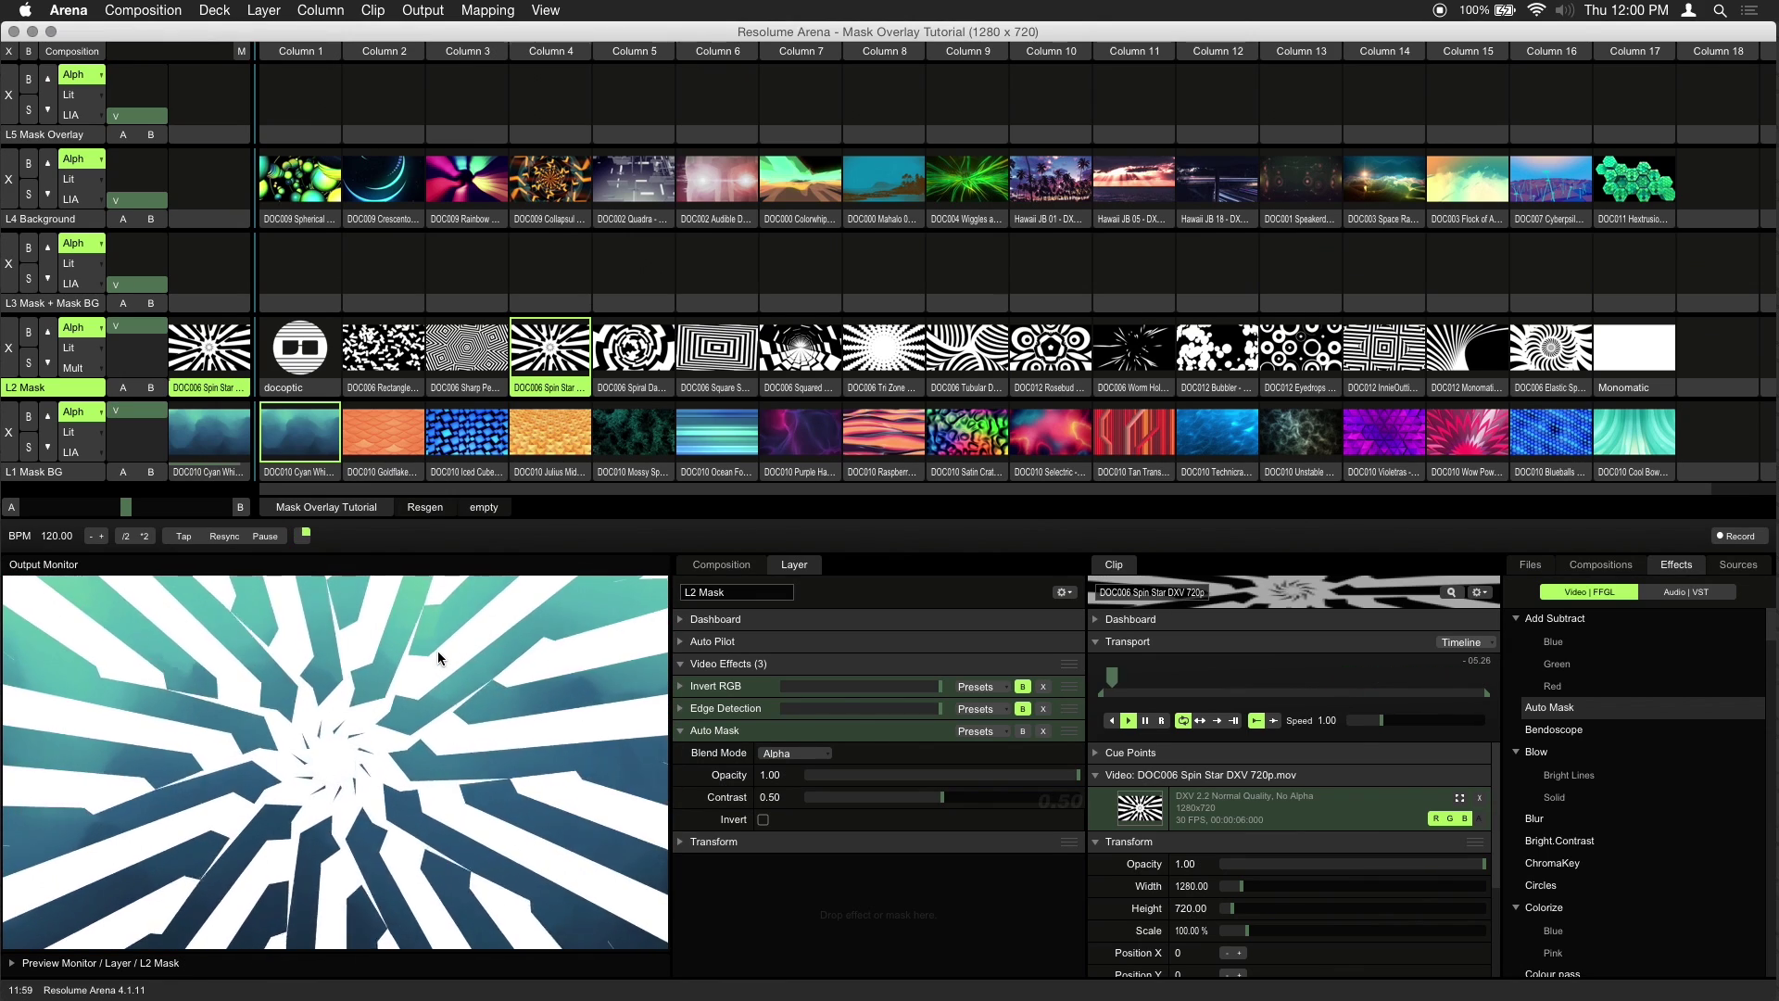
{"action": "left_click_drag", "start_coordinate": [829, 797], "coordinate": [943, 798]}
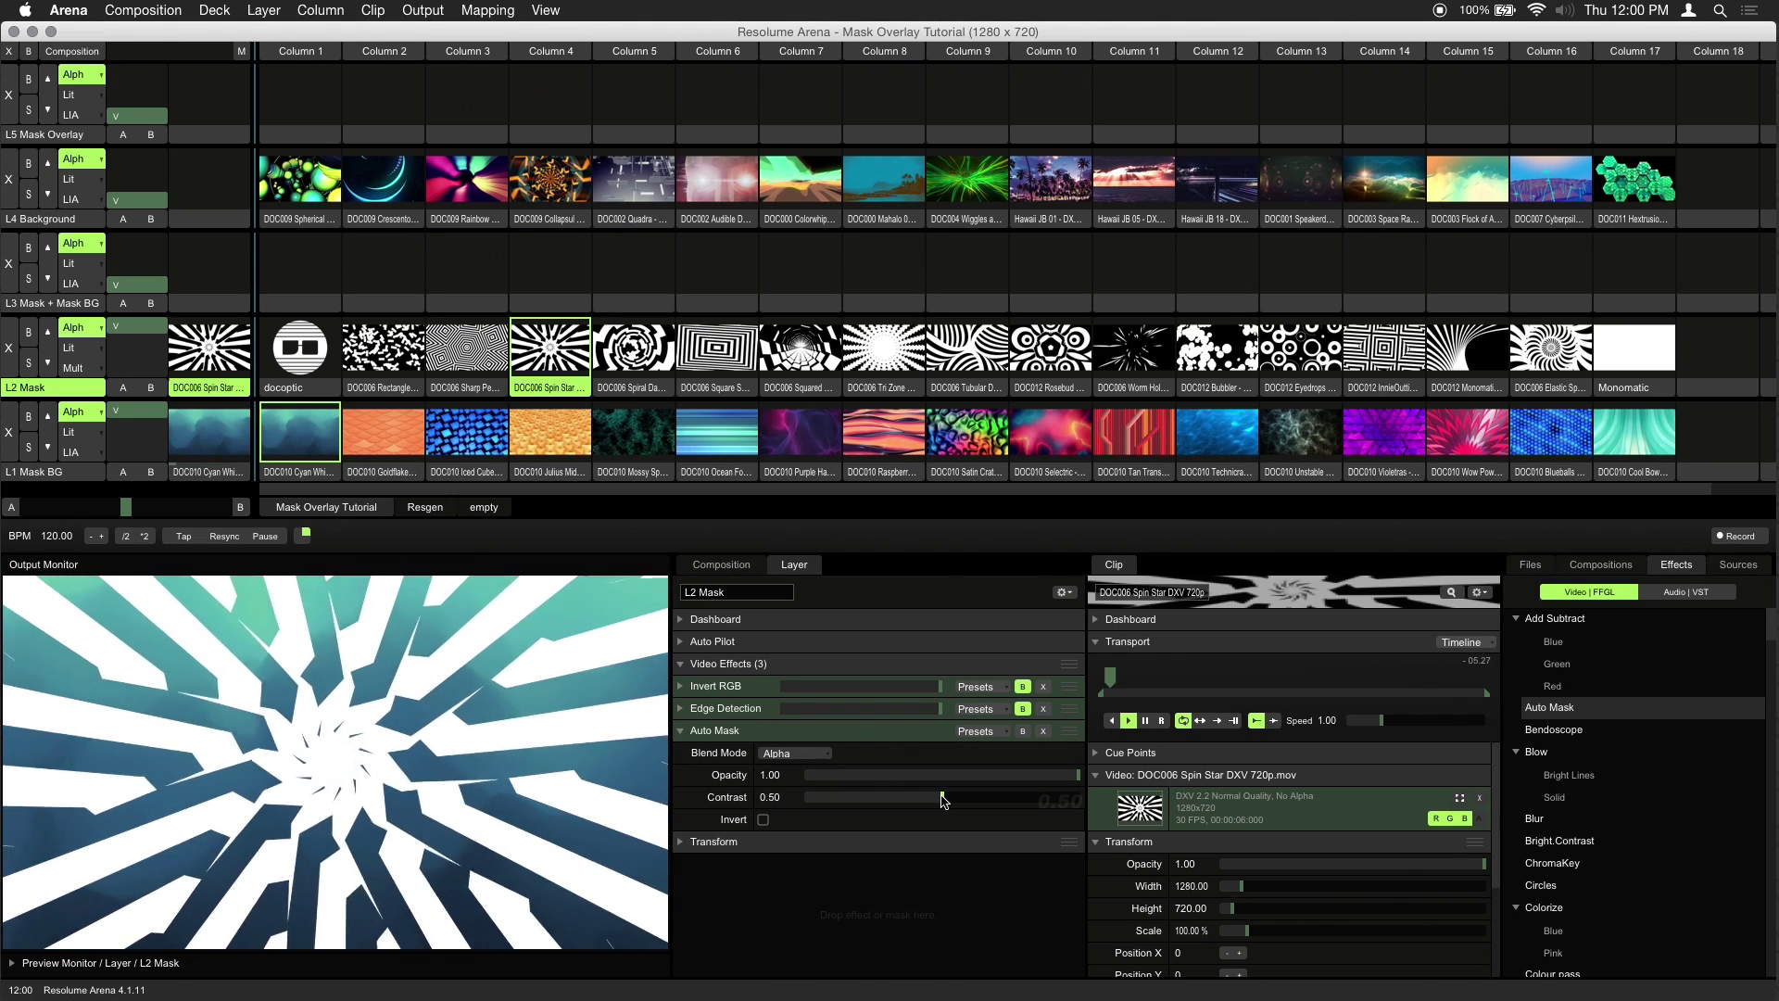
Briefly bypass Auto Mask, set L2 Mask to Mult blend with lower opacity, then select L3
{"action": "left_click", "coordinate": [1023, 731]}
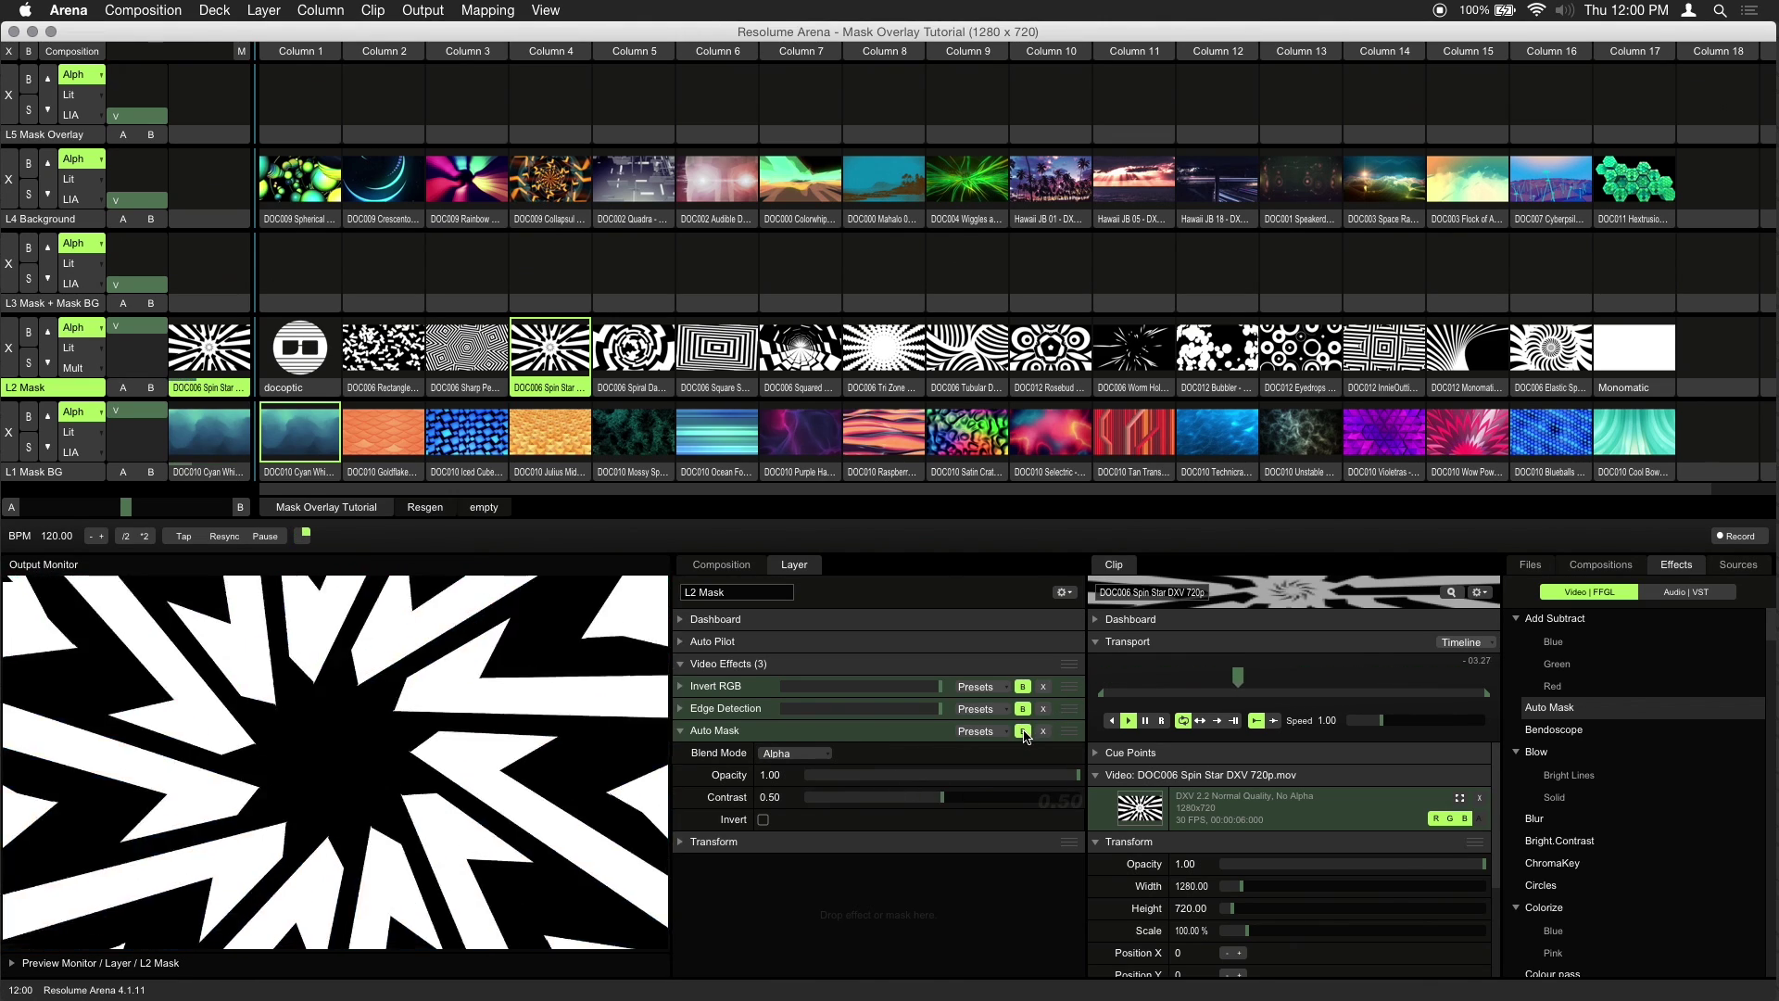
{"action": "left_click", "coordinate": [1023, 731]}
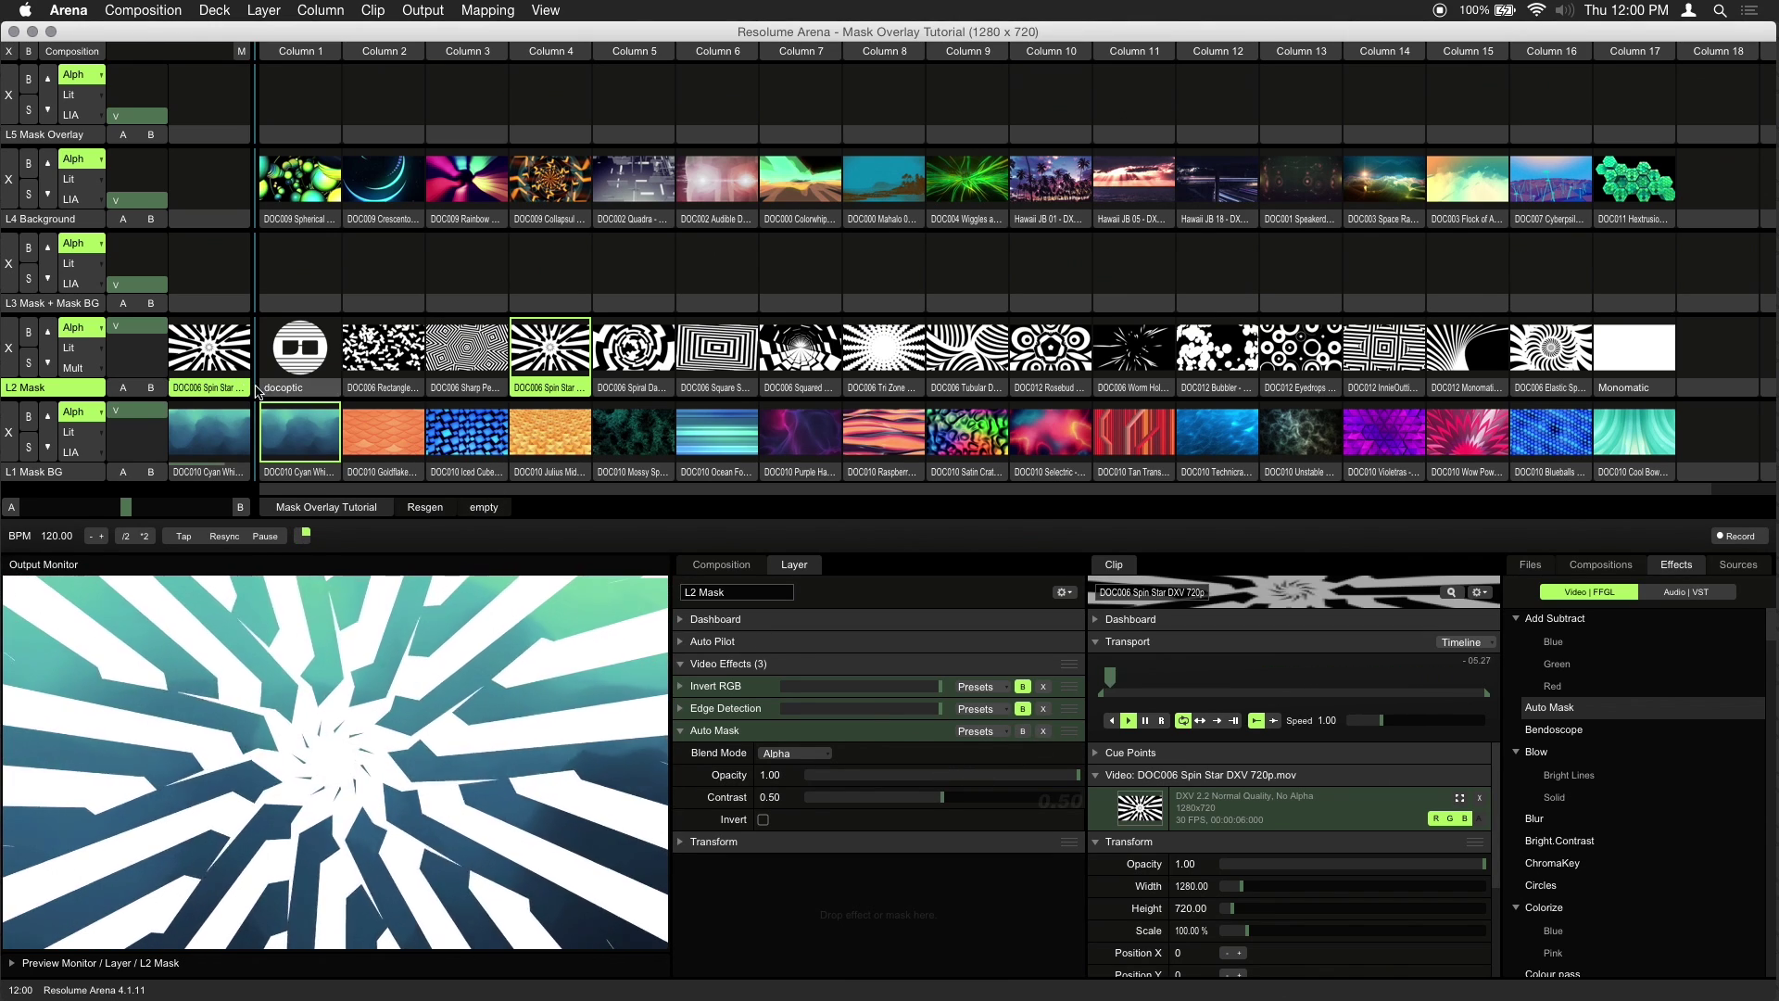
{"action": "left_click", "coordinate": [78, 369]}
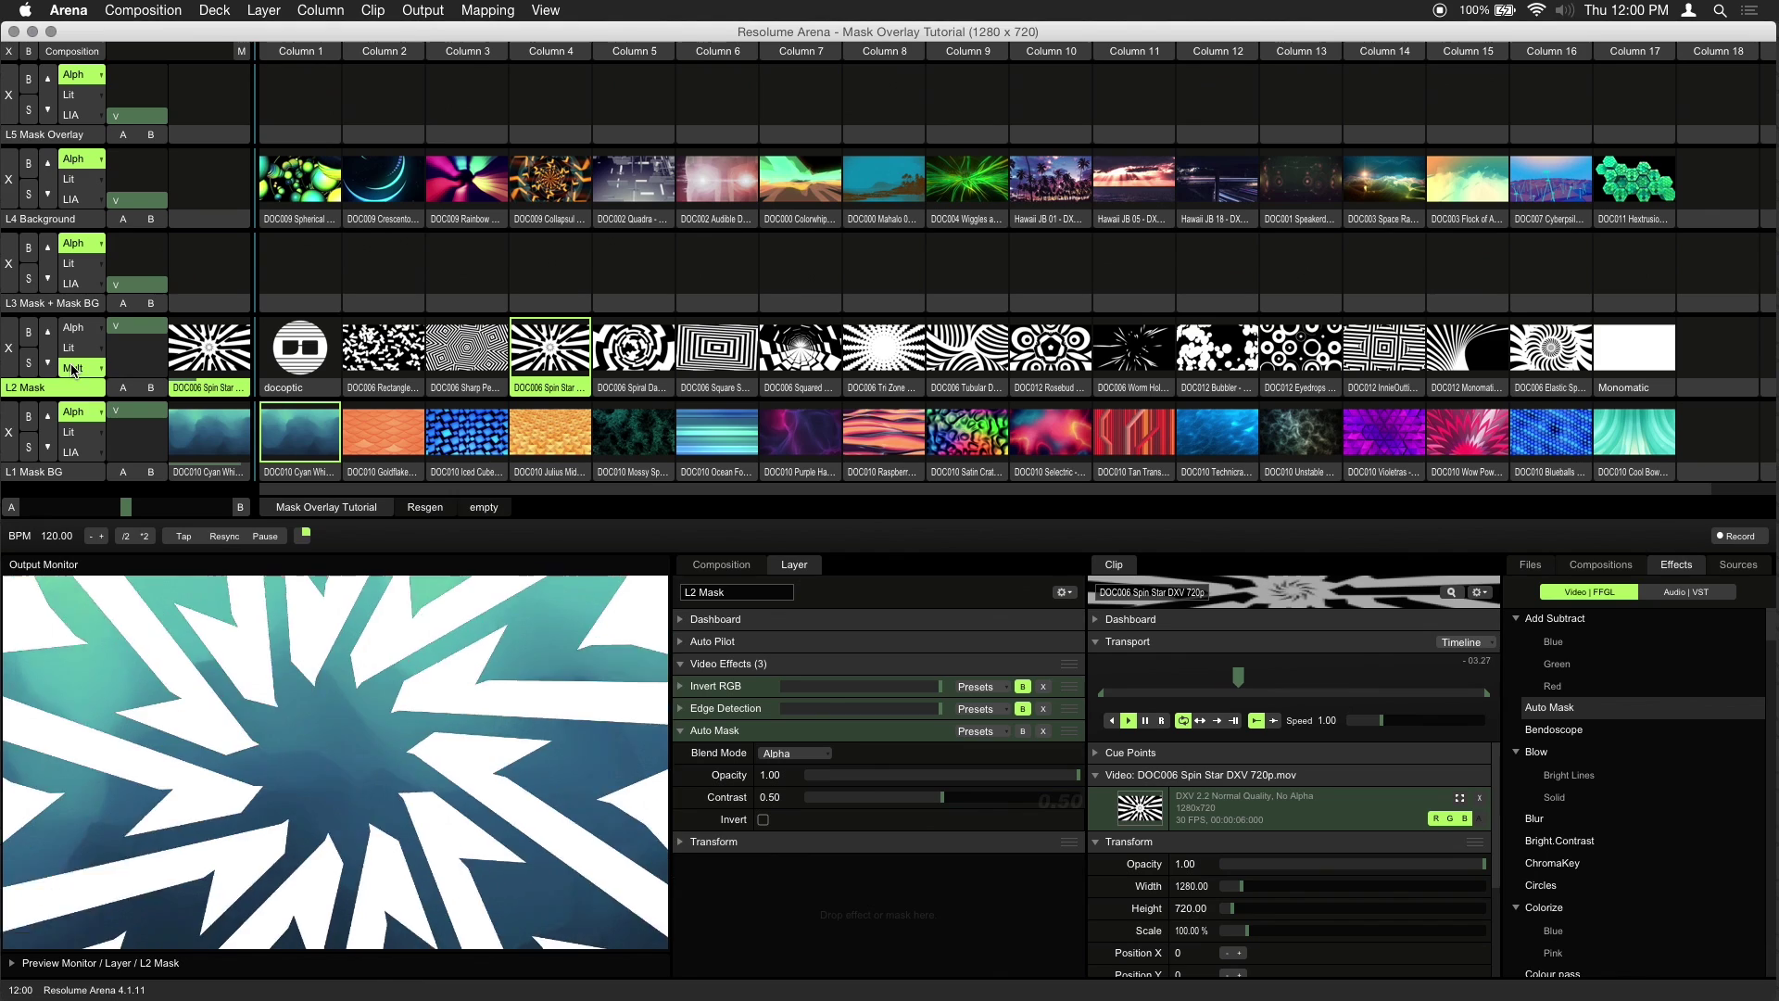
{"action": "mouse_move", "coordinate": [139, 326]}
{"action": "left_mouse_down"}
{"action": "mouse_move", "coordinate": [143, 360]}
{"action": "mouse_move", "coordinate": [147, 310]}
{"action": "mouse_move", "coordinate": [149, 351]}
{"action": "left_mouse_up"}
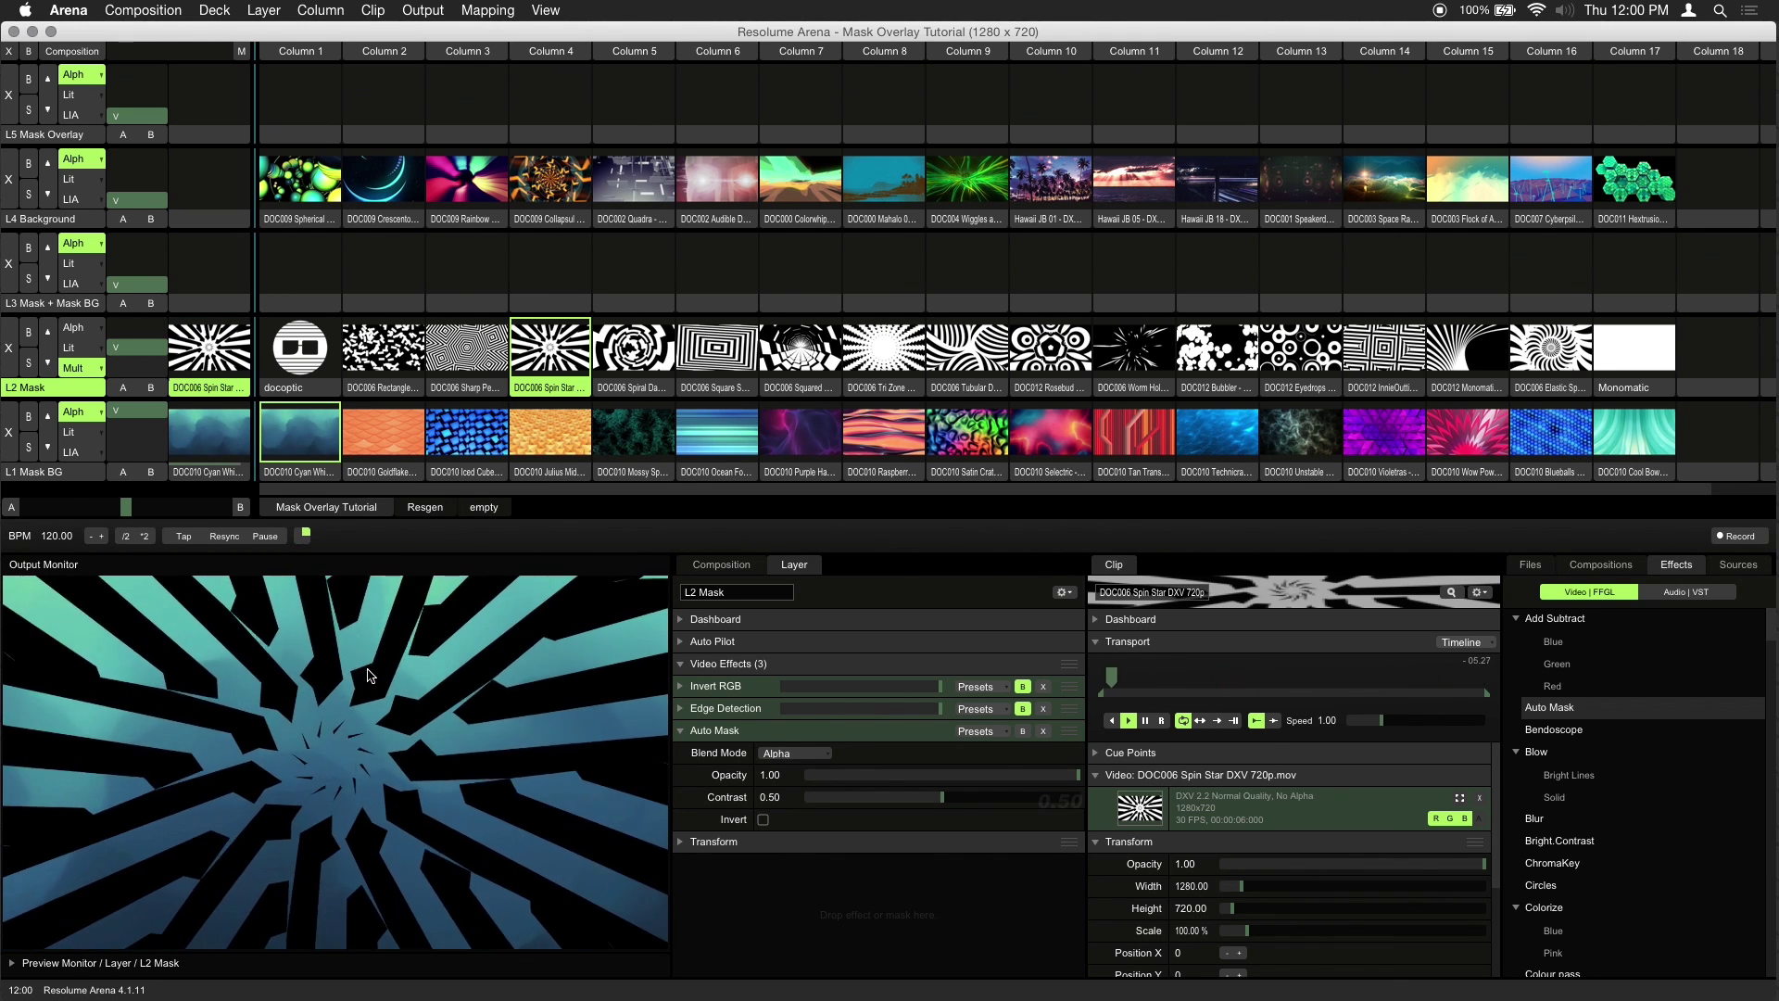
{"action": "left_click", "coordinate": [62, 306]}
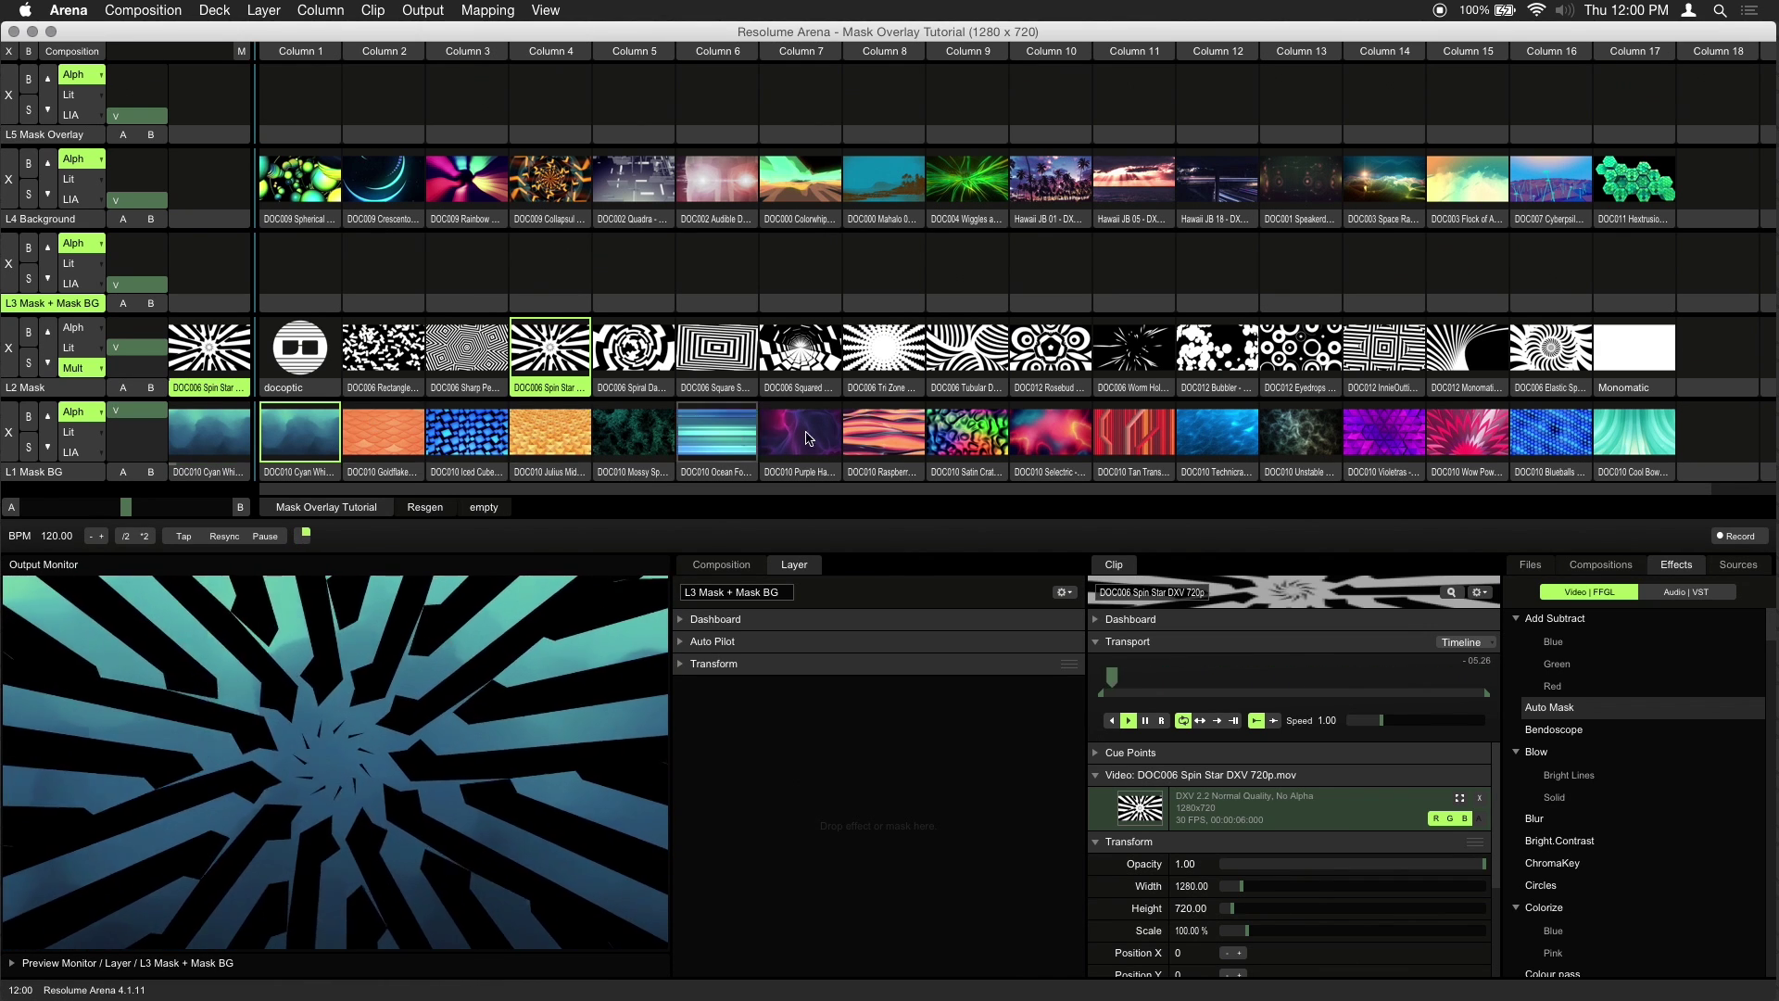
Put a Layer Router in L3 Column 1, rename it Combined Mask, and keep Composition as input
{"action": "left_click", "coordinate": [1736, 565]}
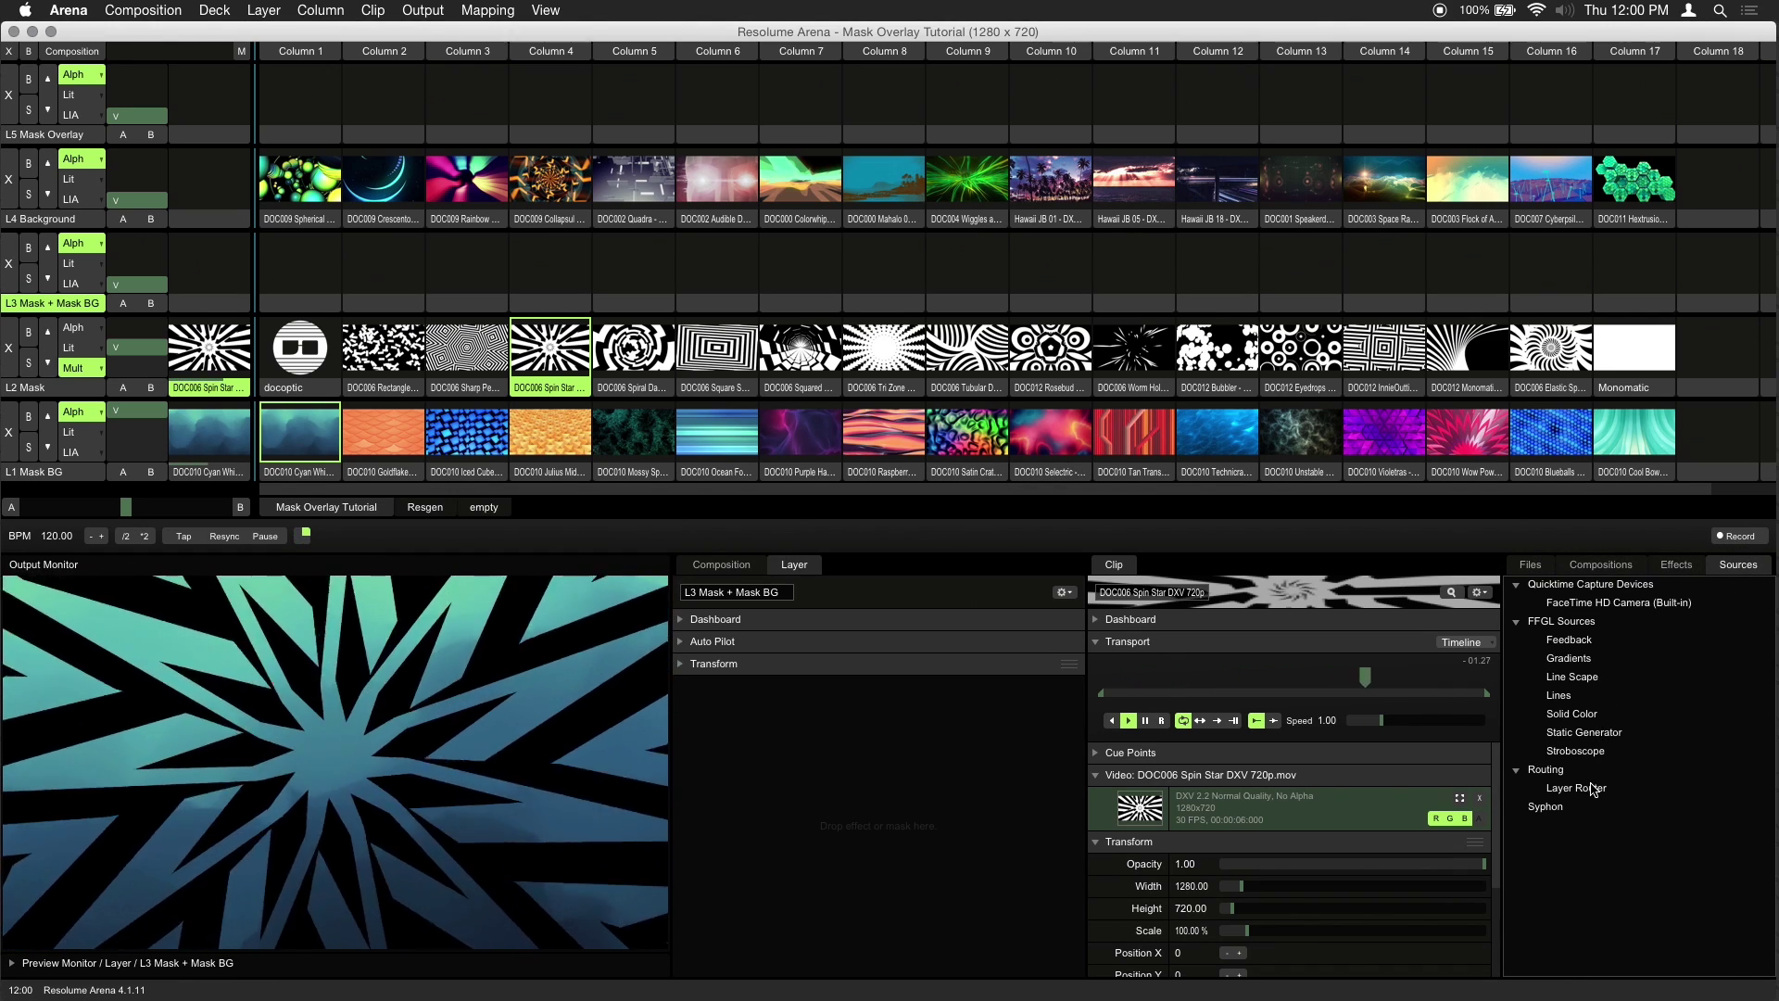
{"action": "left_click_drag", "start_coordinate": [1578, 787], "coordinate": [304, 268]}
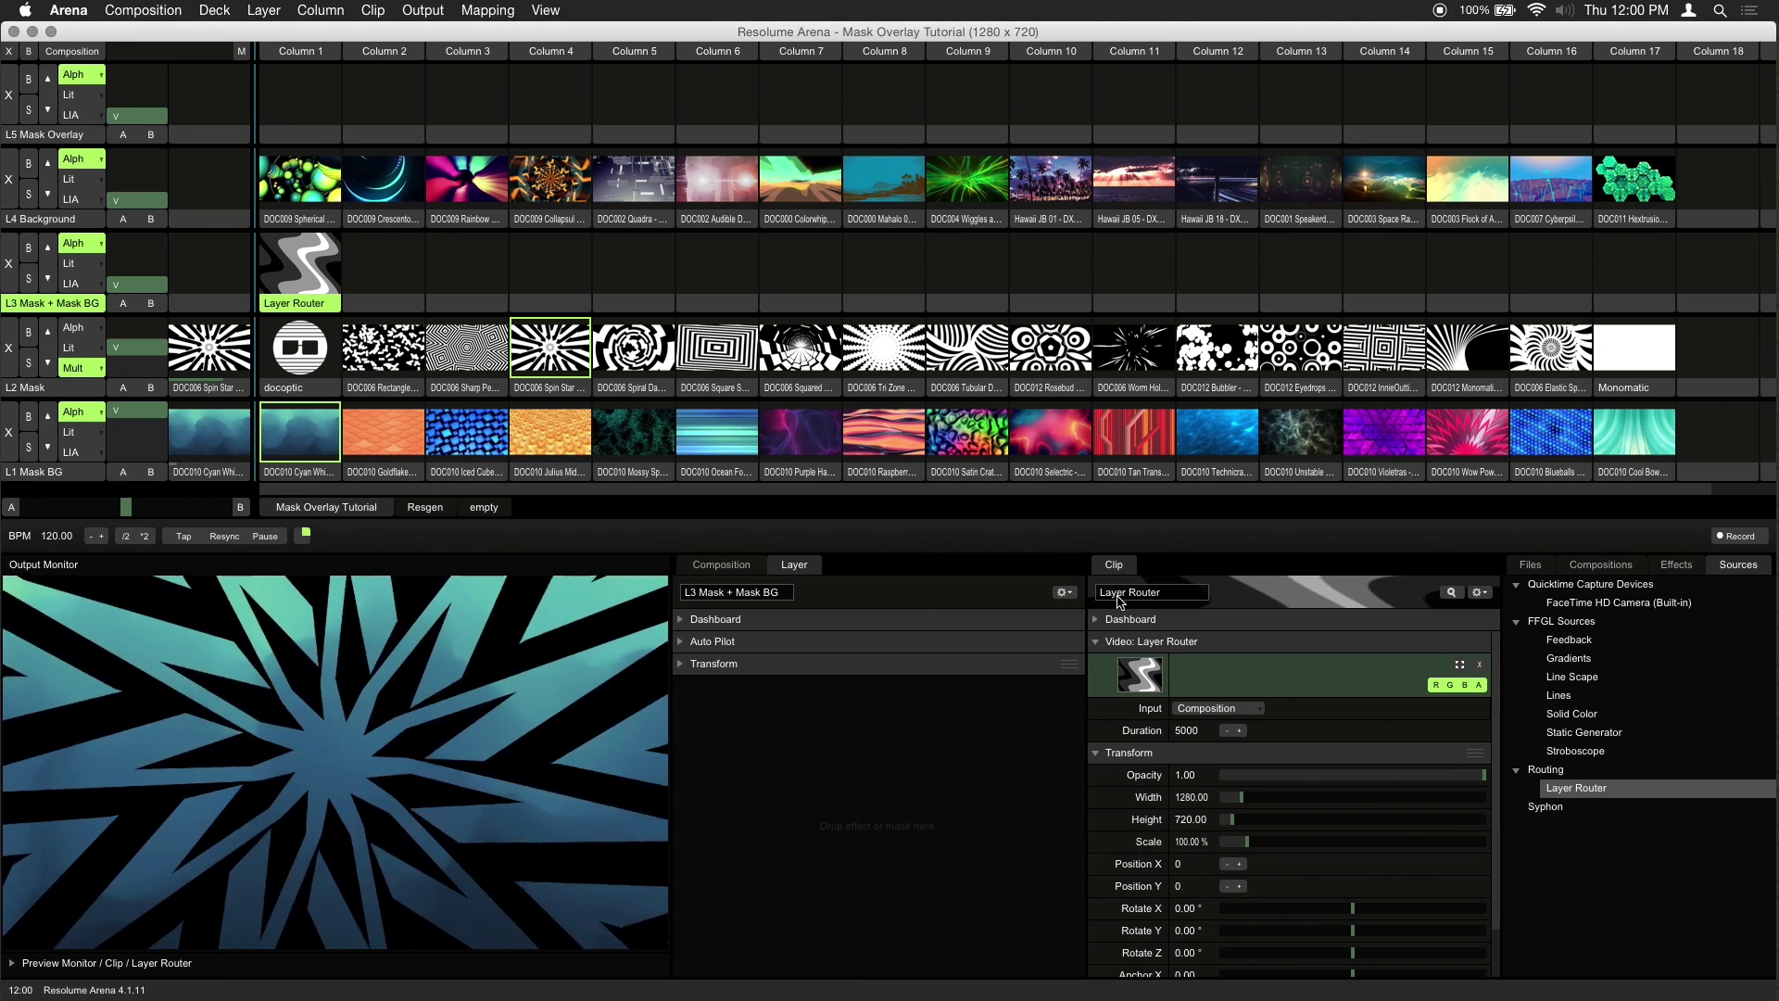
{"action": "double_click", "coordinate": [1121, 594]}
{"action": "type", "text": "Combined Mask"}
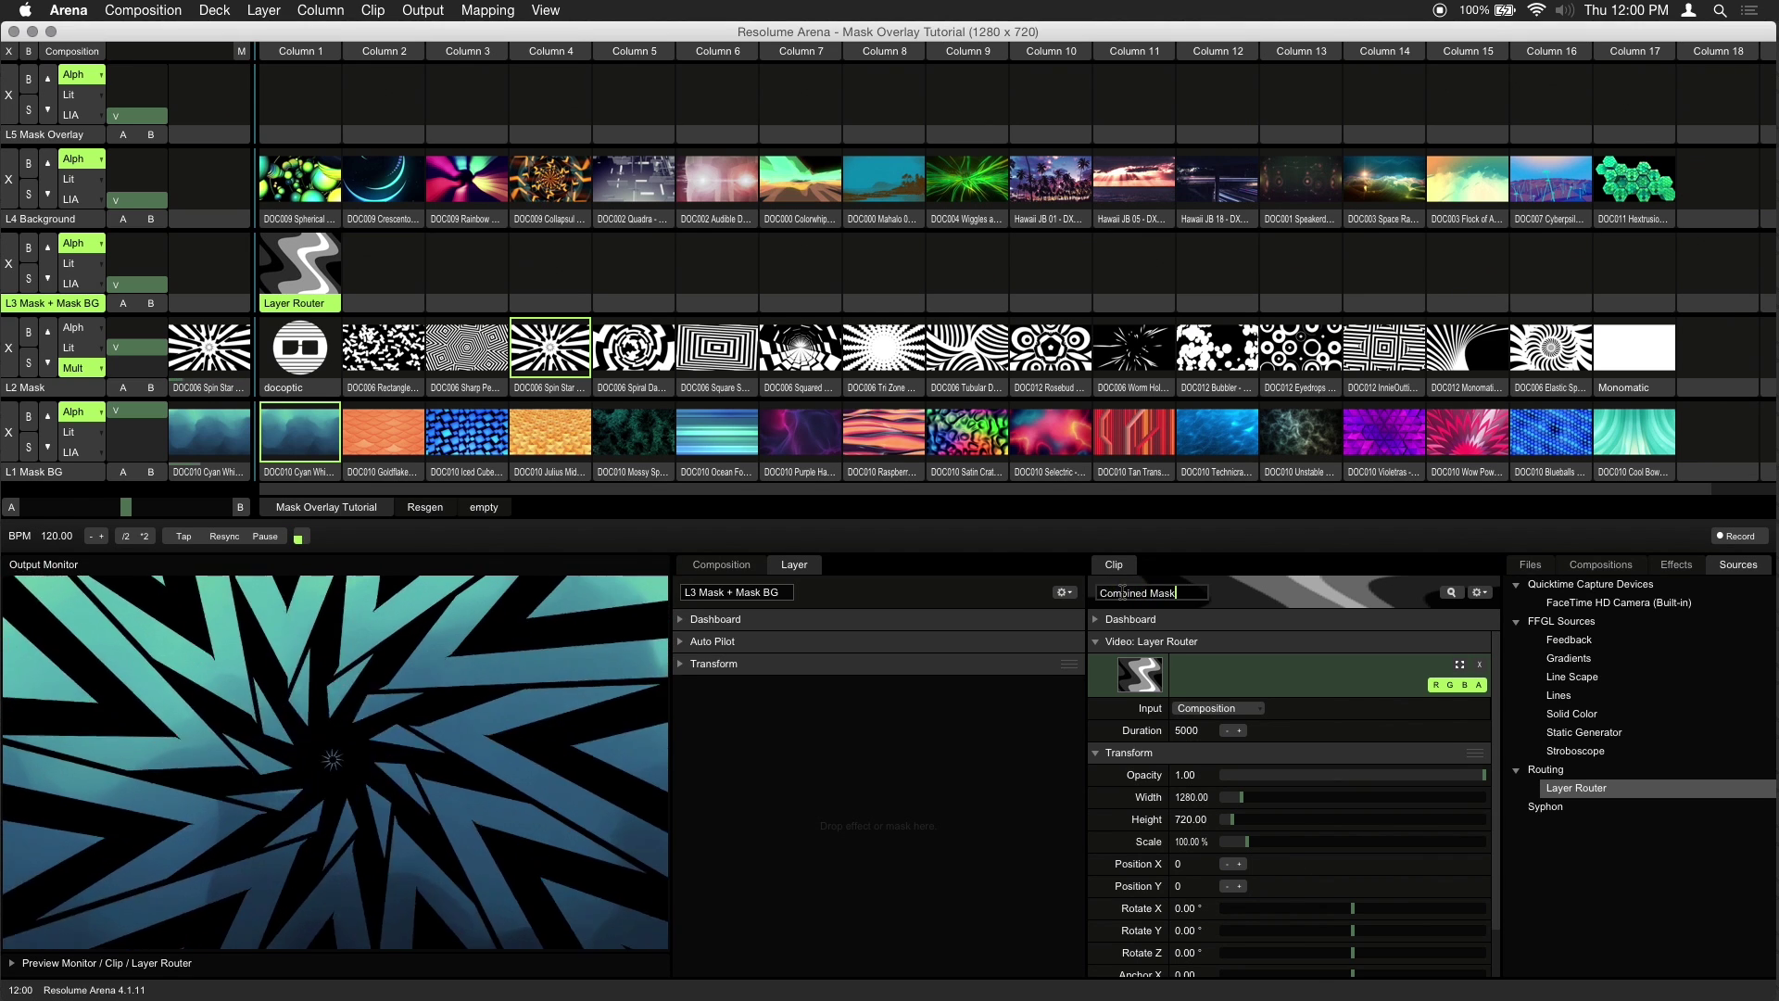
{"action": "key", "text": "Return"}
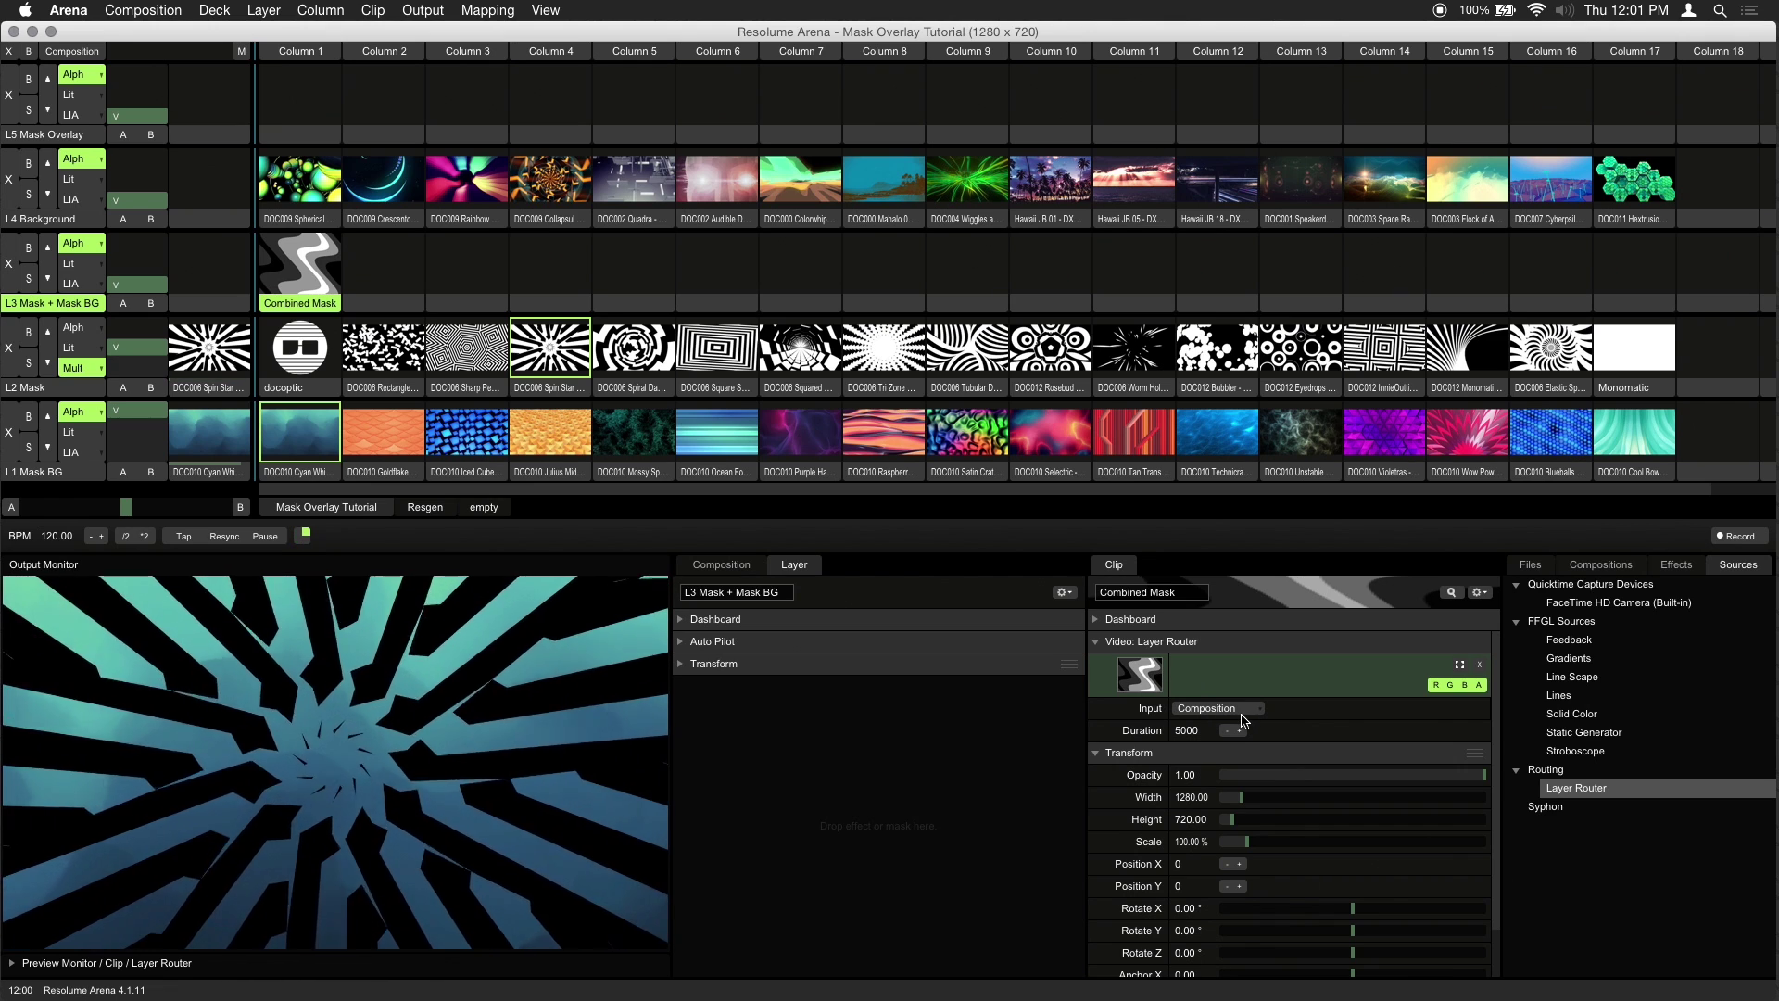
{"action": "left_click", "coordinate": [1238, 713]}
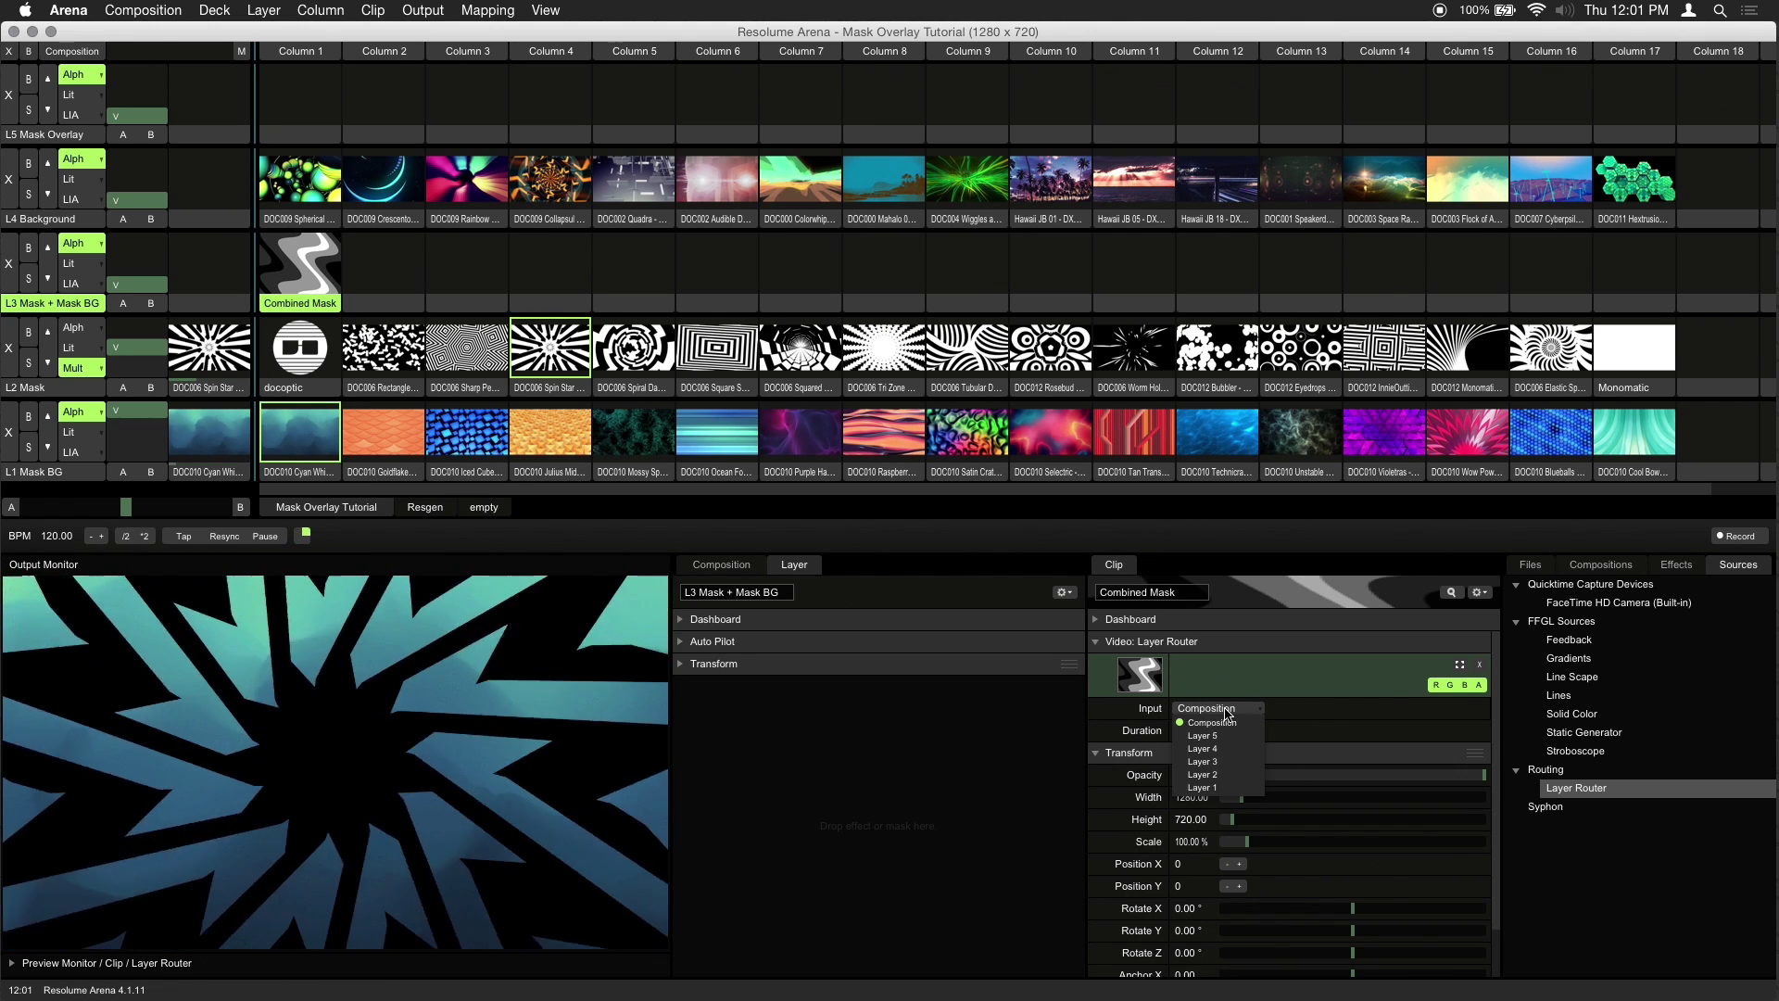
{"action": "left_click", "coordinate": [1228, 711]}
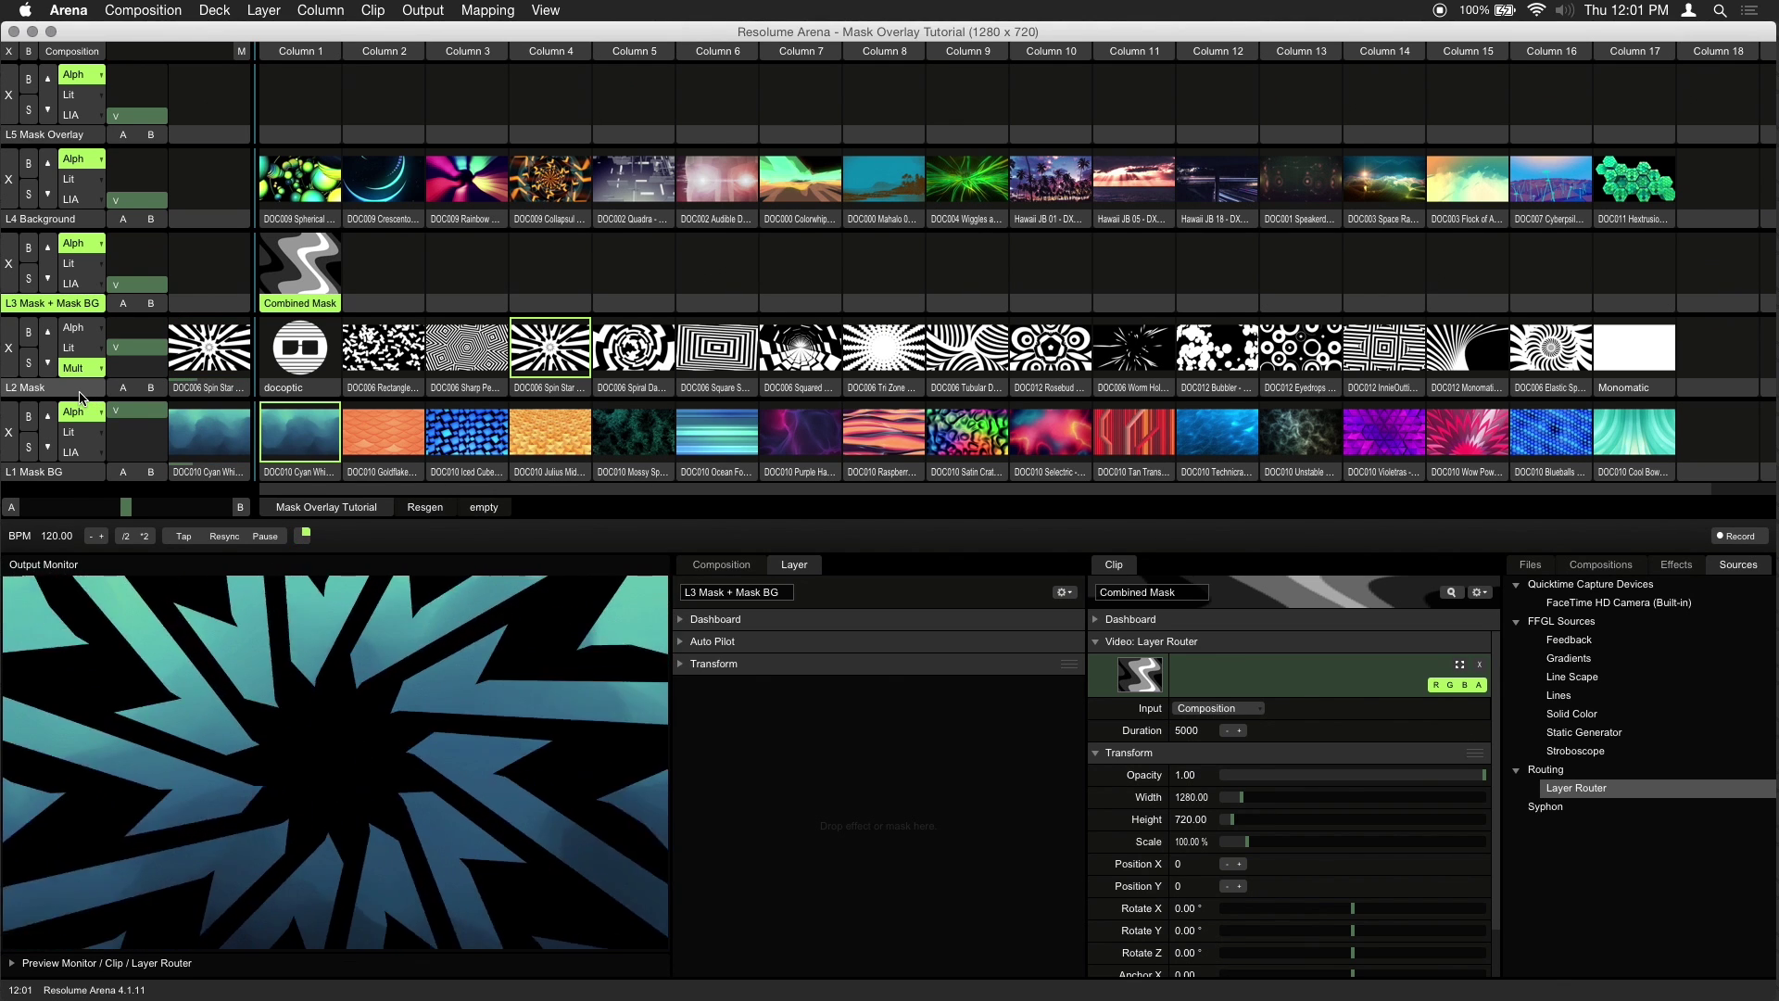
Trigger the Combined Mask clip on L3 and set L3's video opacity fader
{"action": "left_click", "coordinate": [308, 264]}
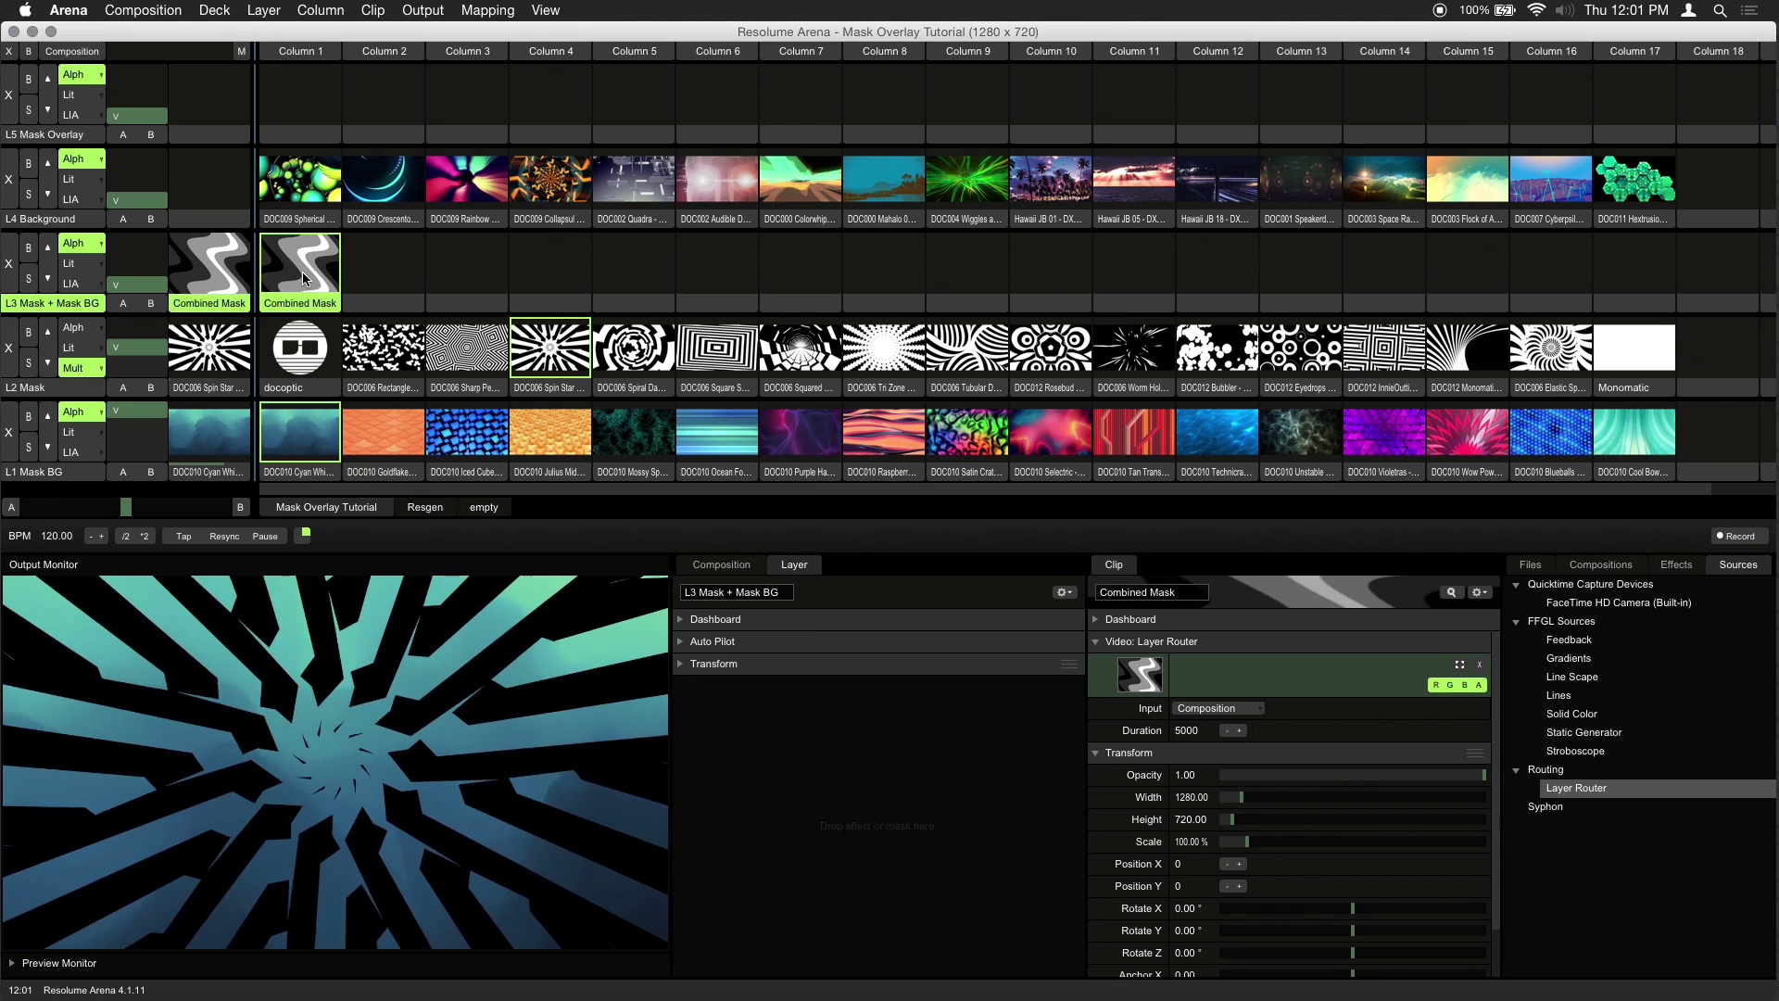
{"action": "left_click", "coordinate": [154, 284]}
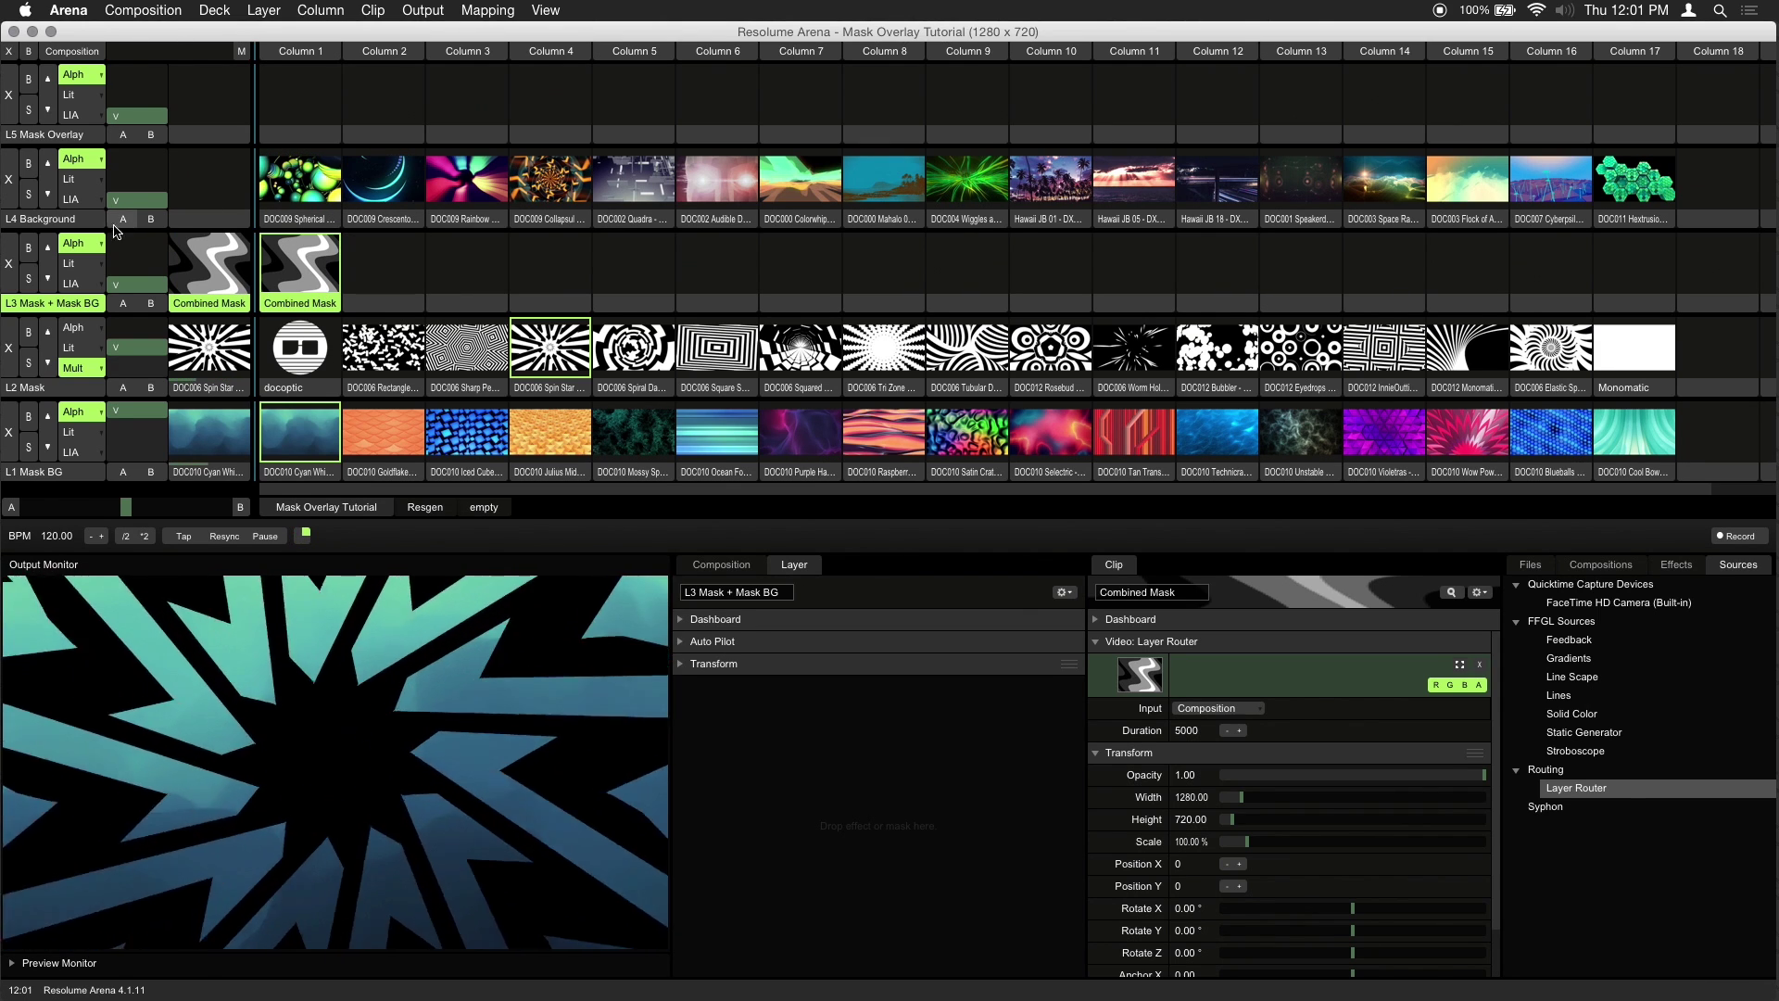
Play DOC002 Quadra on L4 Background at full opacity, then select L5 Mask Overlay
{"action": "left_click", "coordinate": [62, 220]}
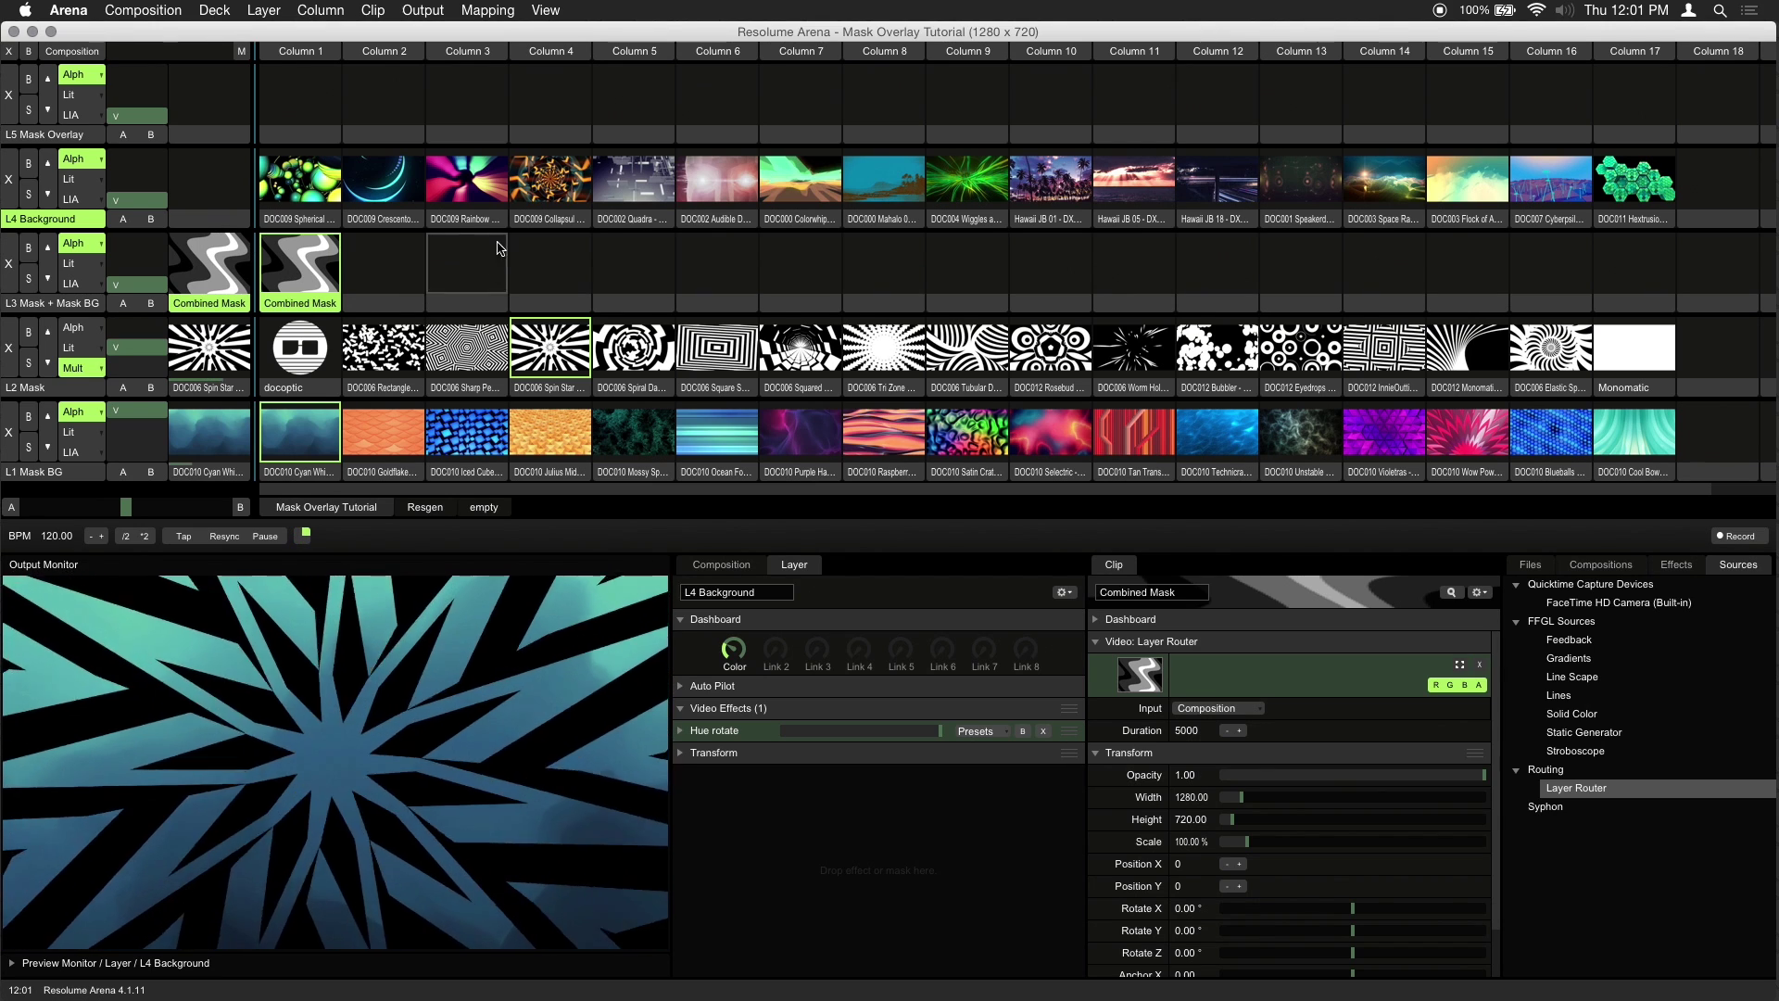
{"action": "left_click", "coordinate": [645, 185]}
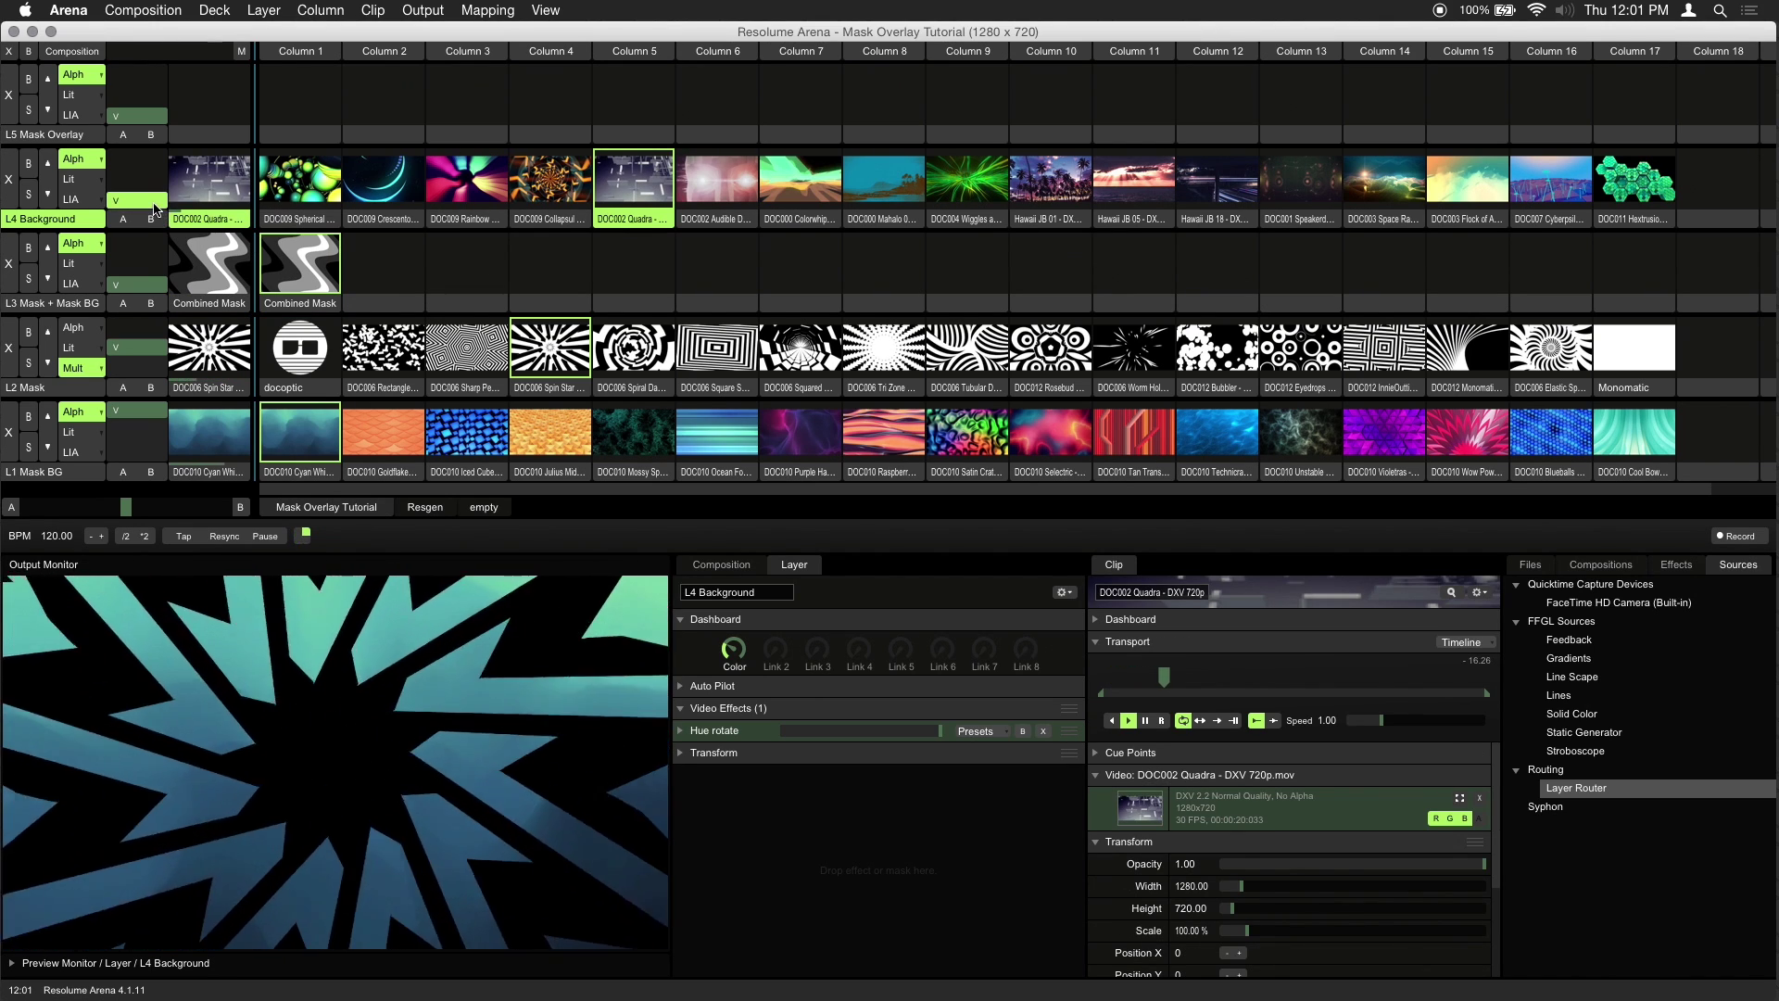
{"action": "left_click_drag", "start_coordinate": [154, 209], "coordinate": [153, 137]}
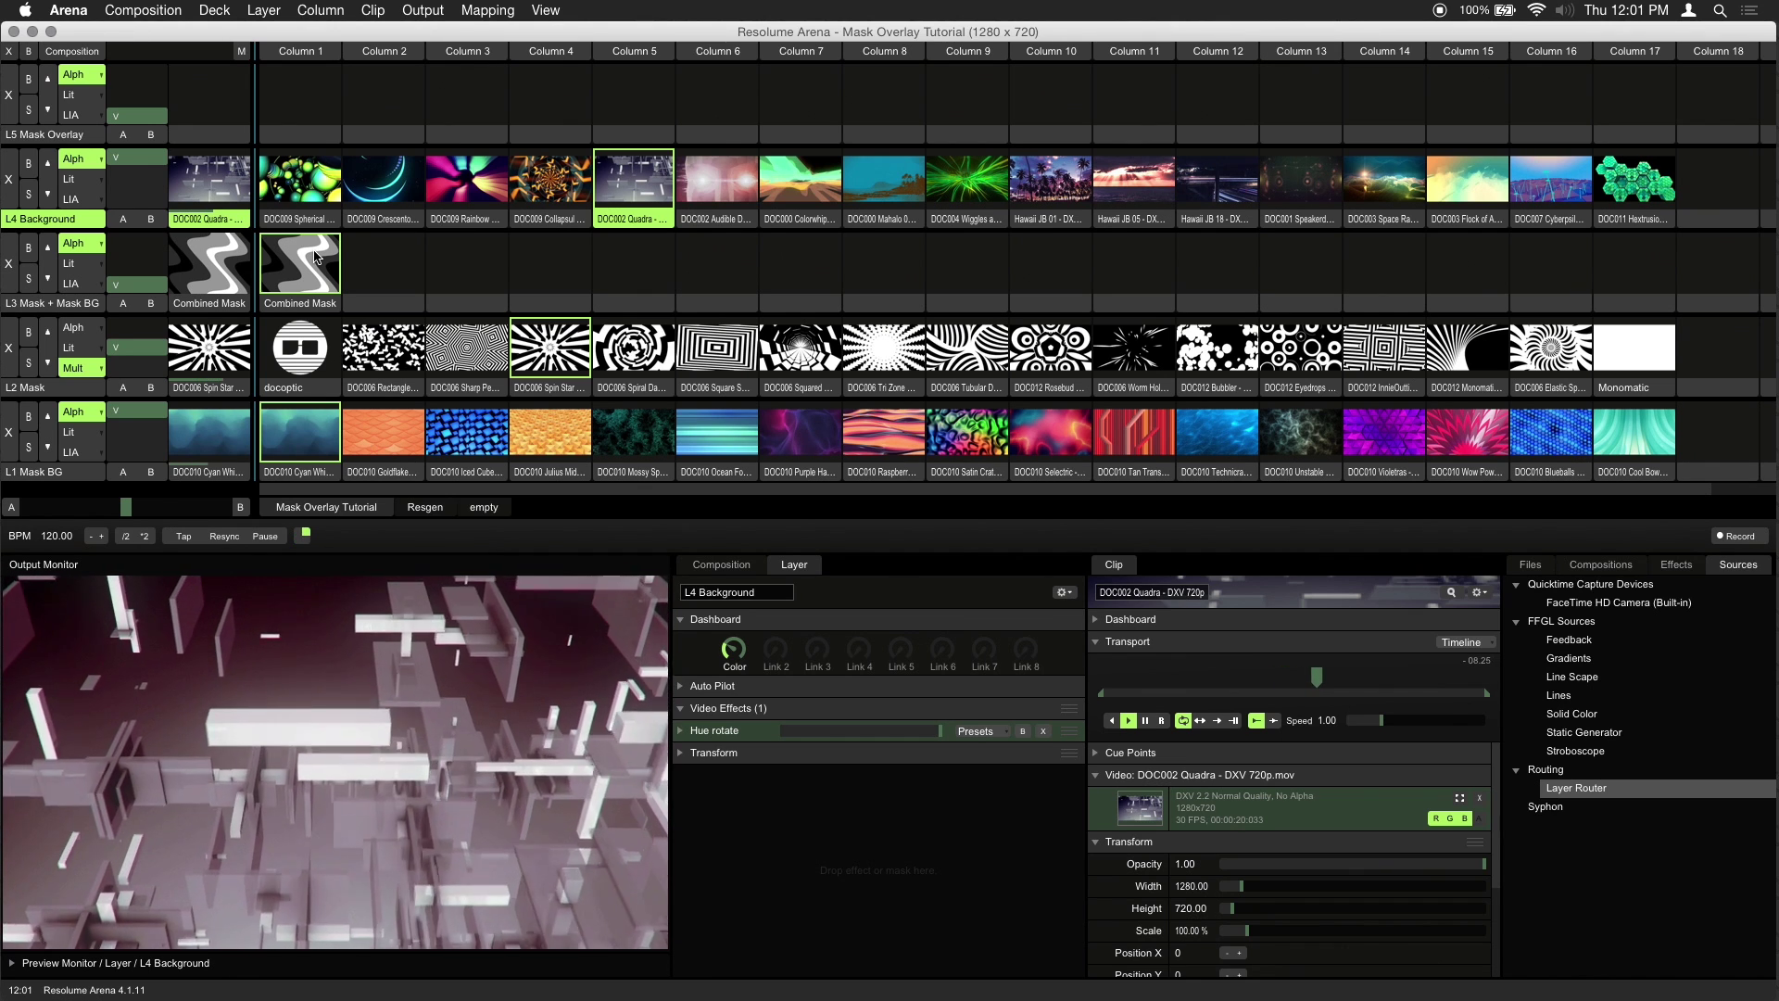
{"action": "left_click", "coordinate": [76, 135]}
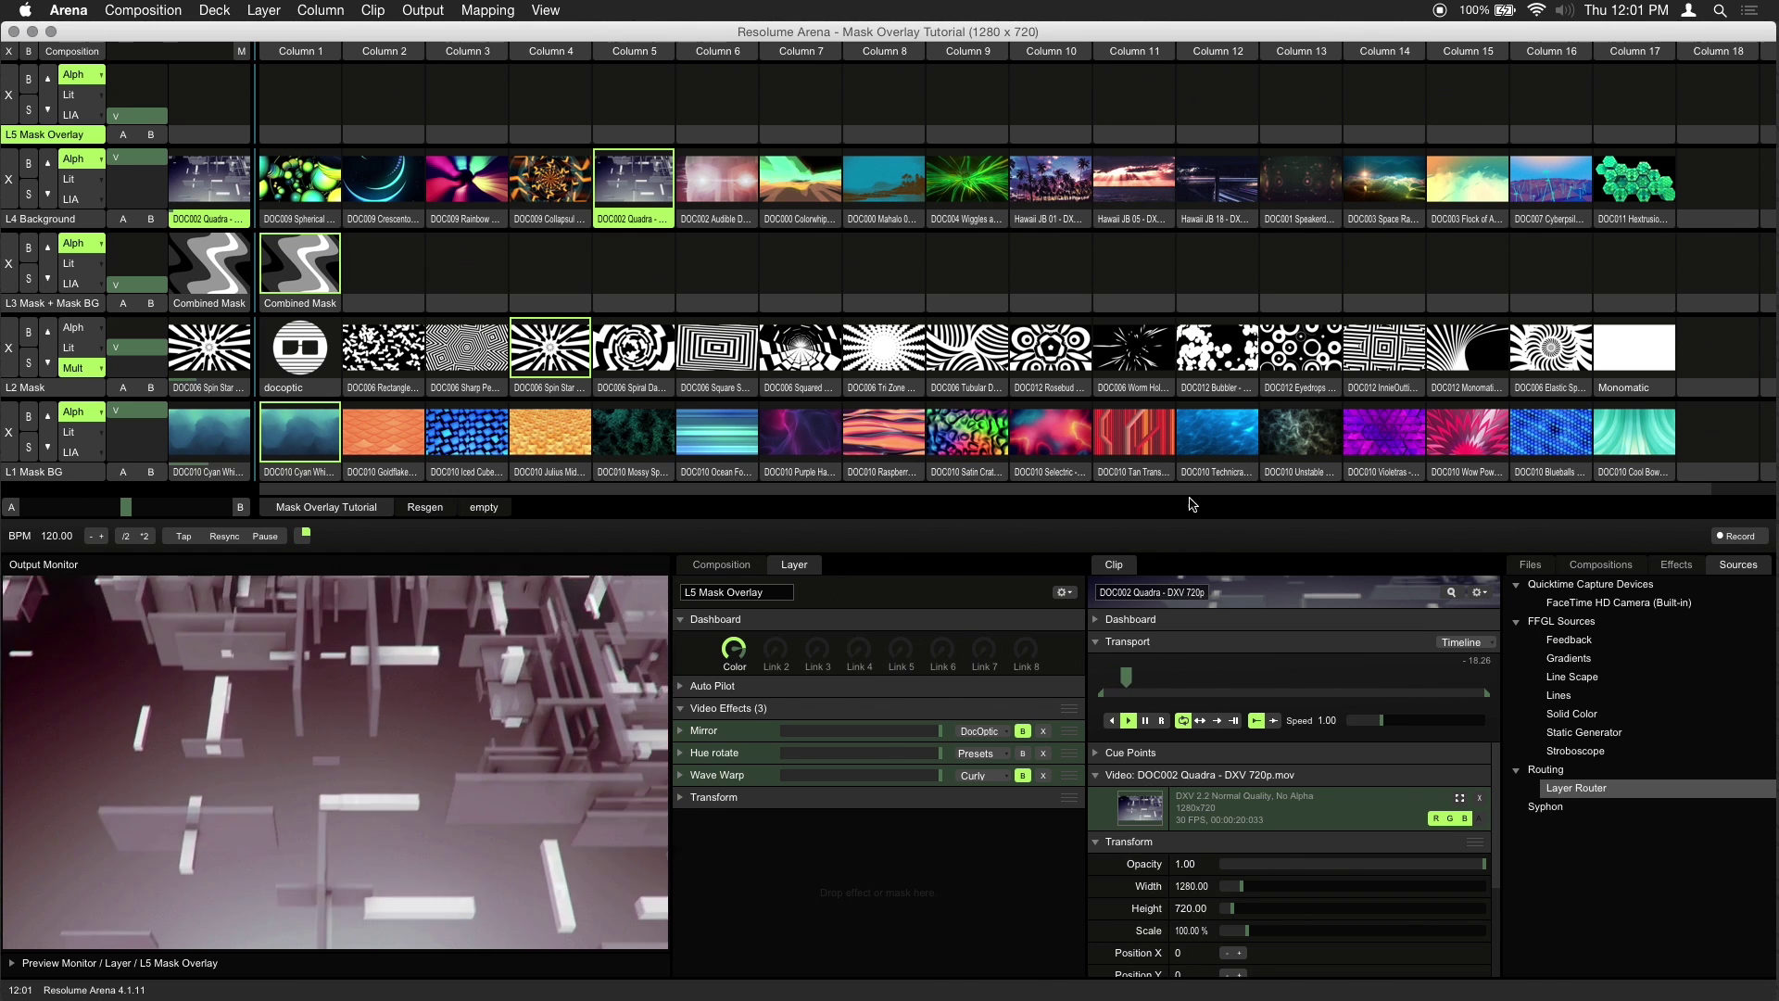
Add a Layer Router named Mask Overlay to L5 Column 1, launch it, and raise L5 to full
{"action": "left_click_drag", "start_coordinate": [1617, 788], "coordinate": [306, 104]}
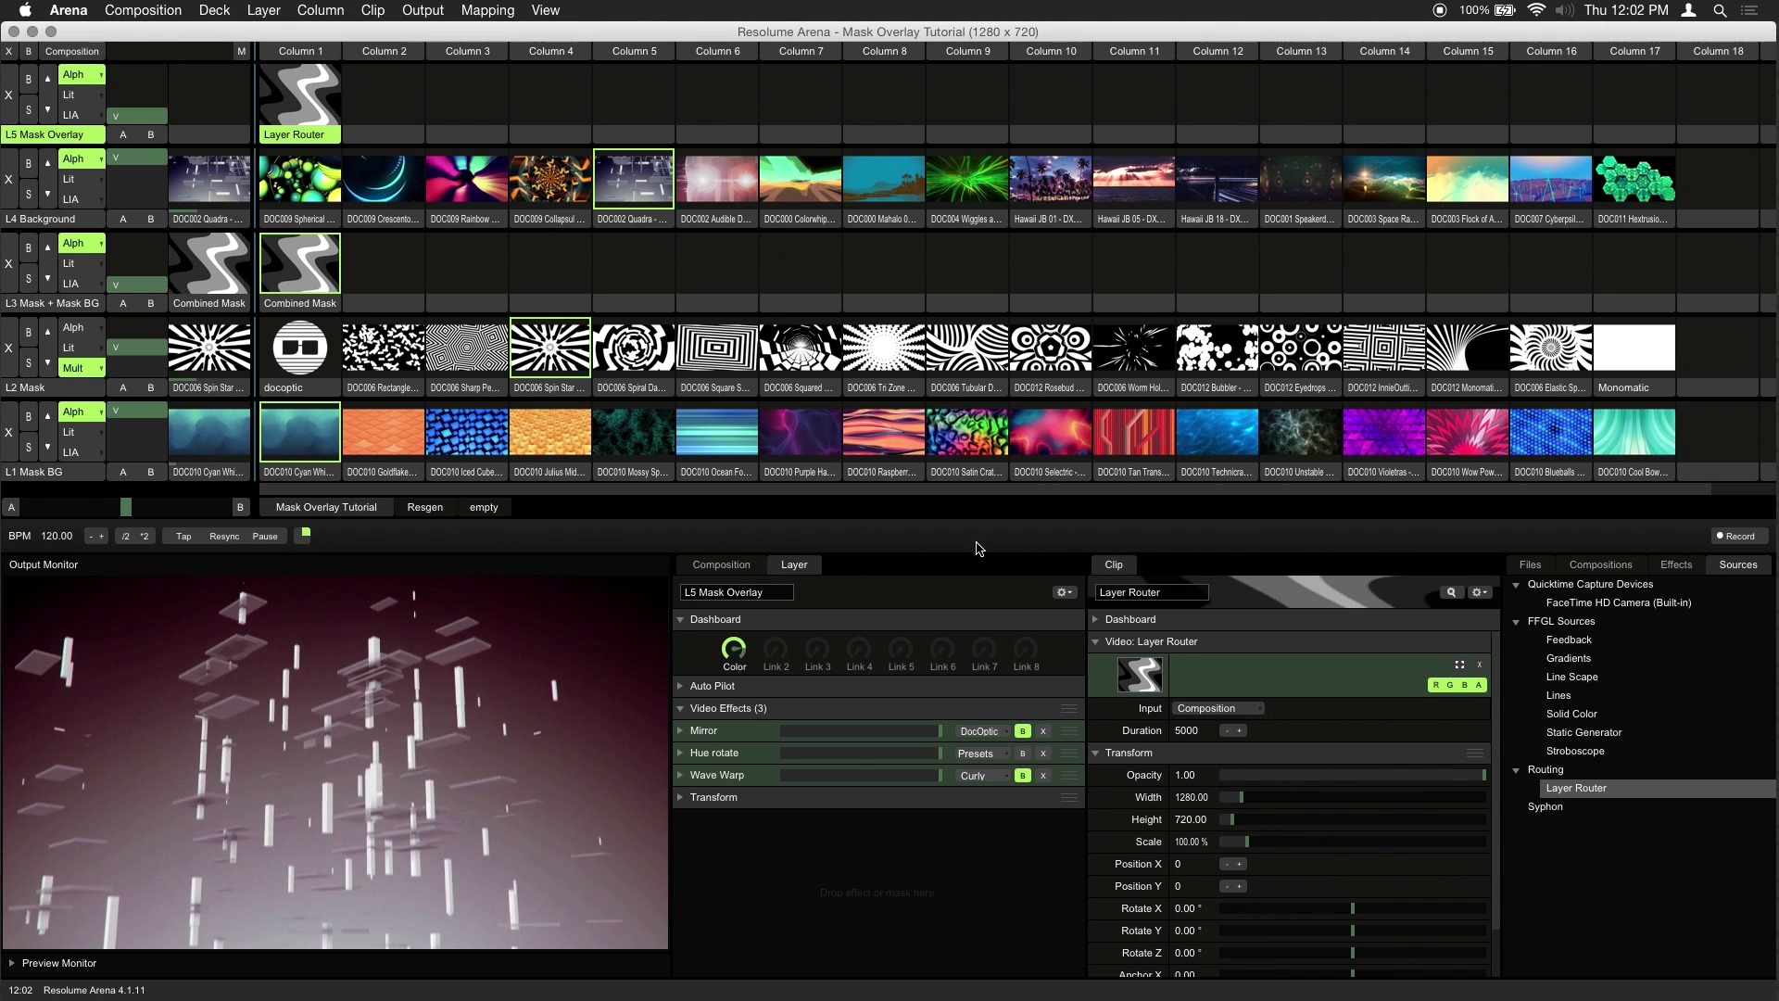
{"action": "left_click", "coordinate": [1173, 595]}
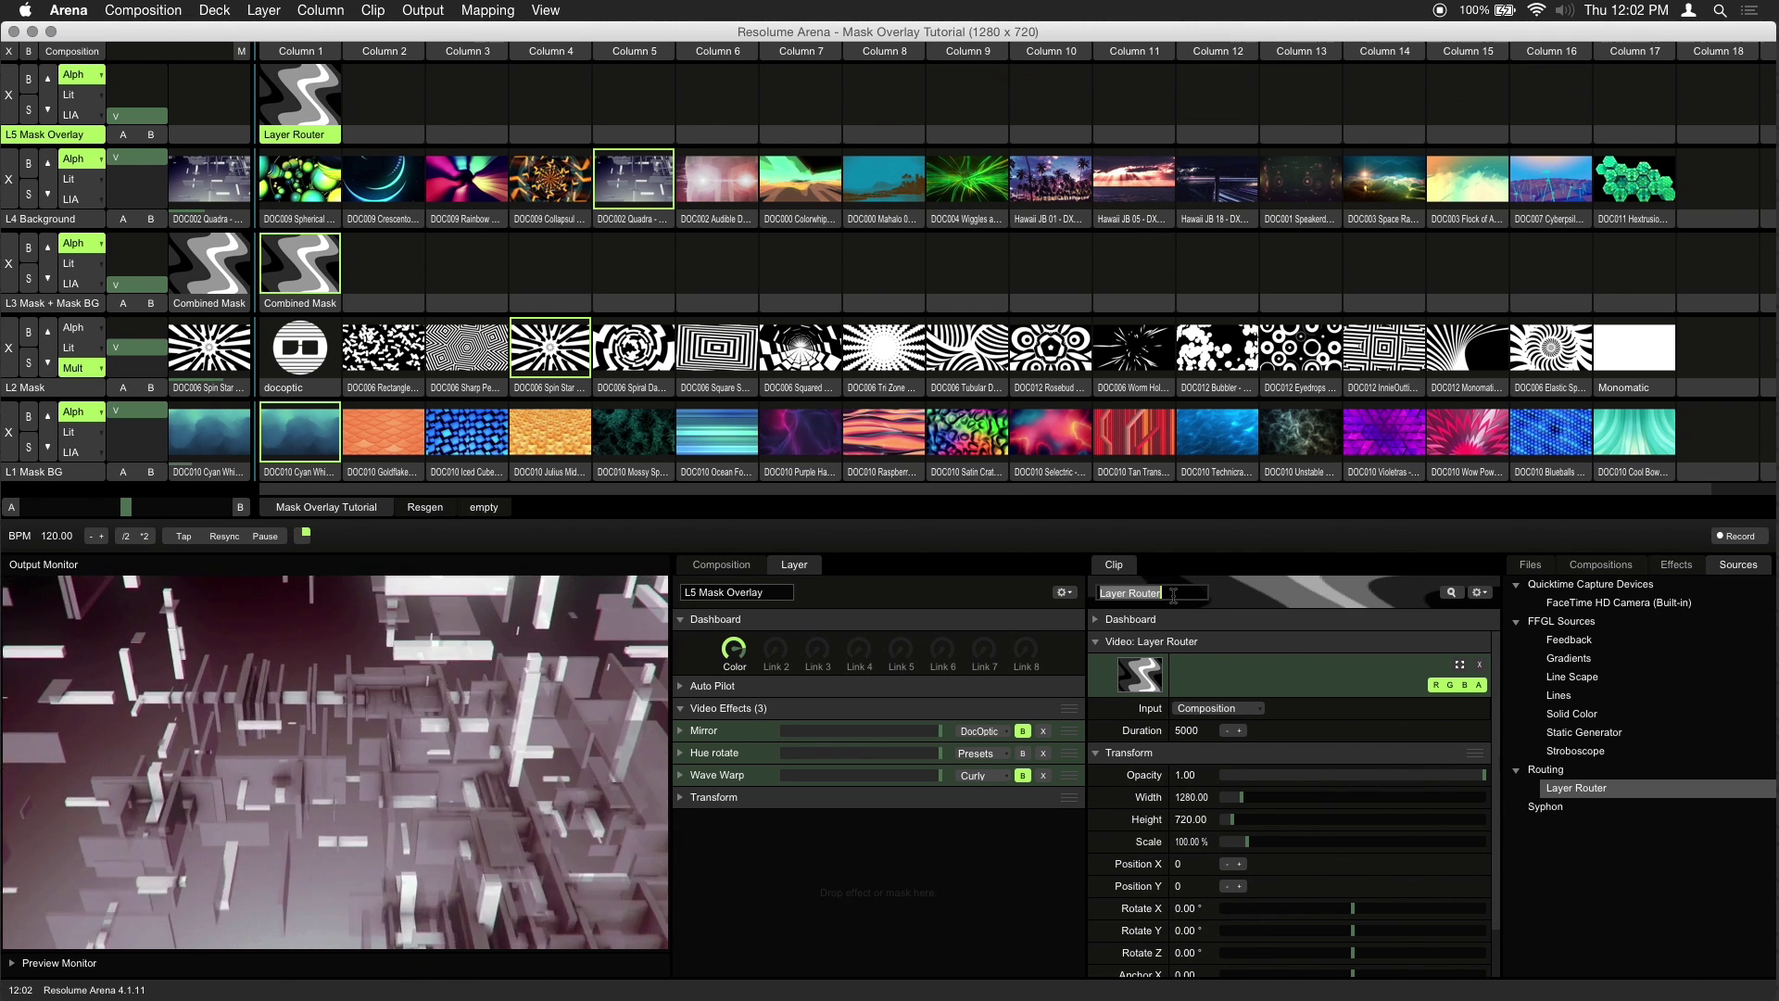
{"action": "type", "text": "Mask Overlay"}
{"action": "key", "text": "Return"}
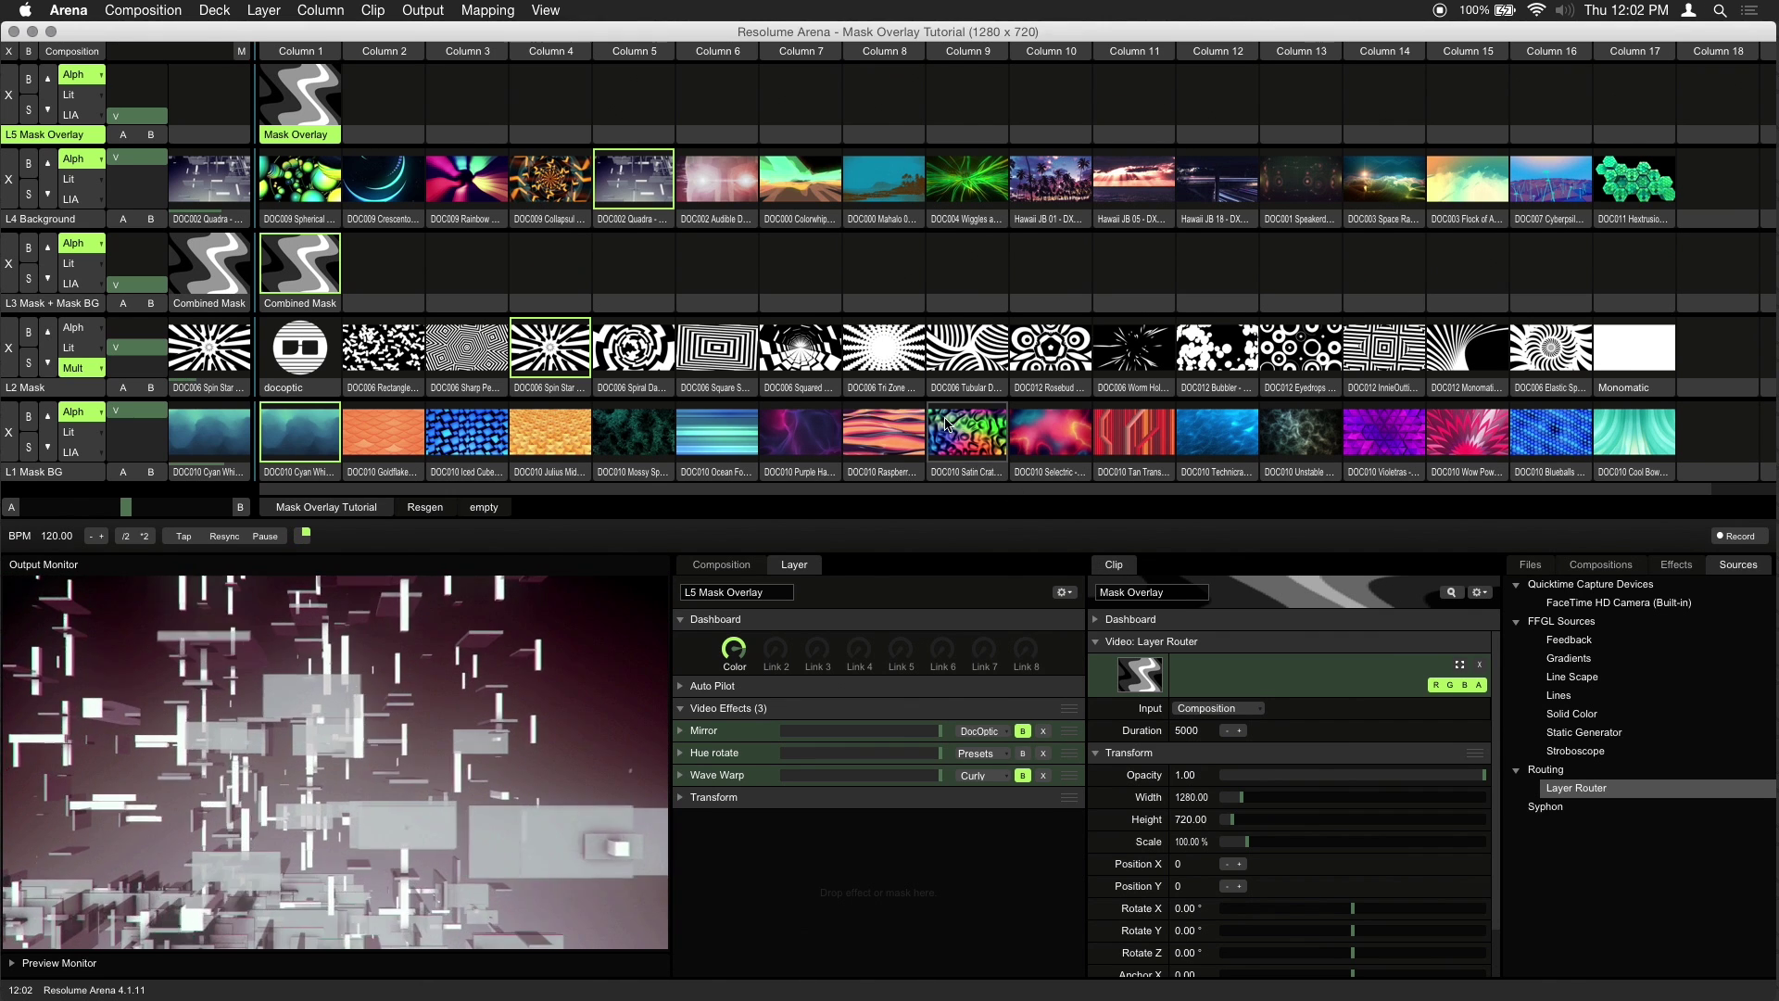
{"action": "left_click", "coordinate": [267, 111]}
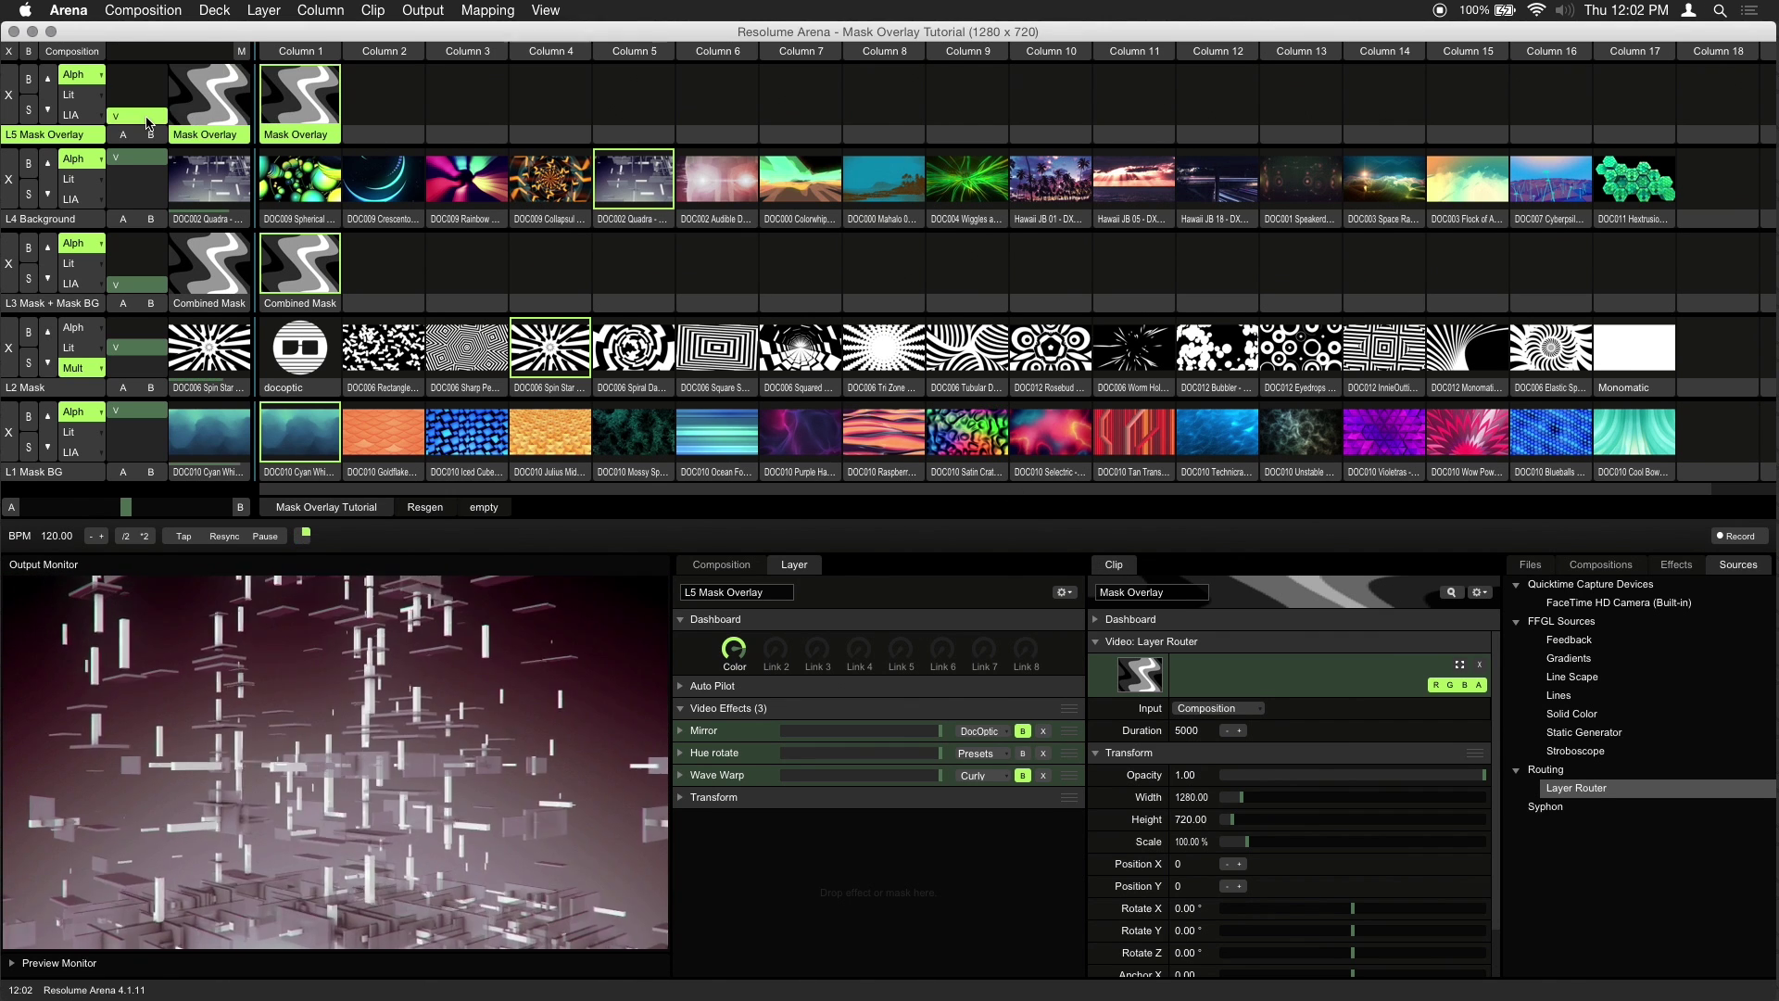
{"action": "left_click_drag", "start_coordinate": [148, 116], "coordinate": [154, 76]}
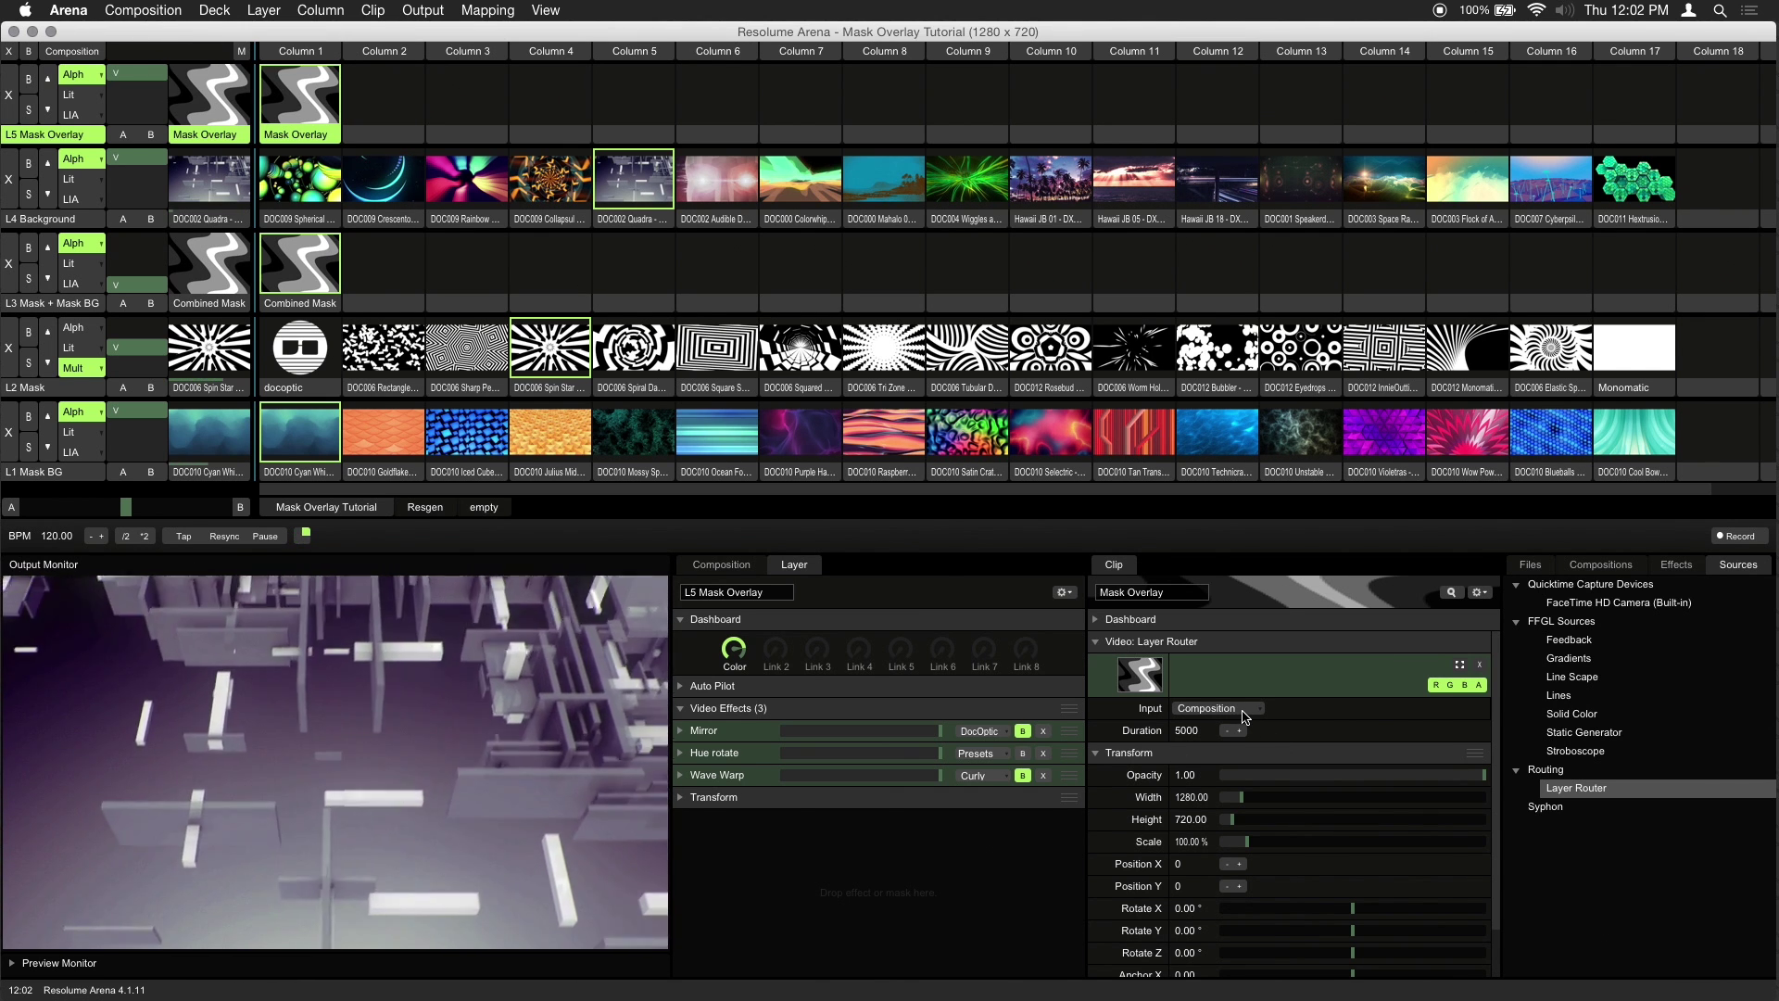
Switch the Mask Overlay router's Input from Composition to Layer 3
{"action": "left_click", "coordinate": [1243, 714]}
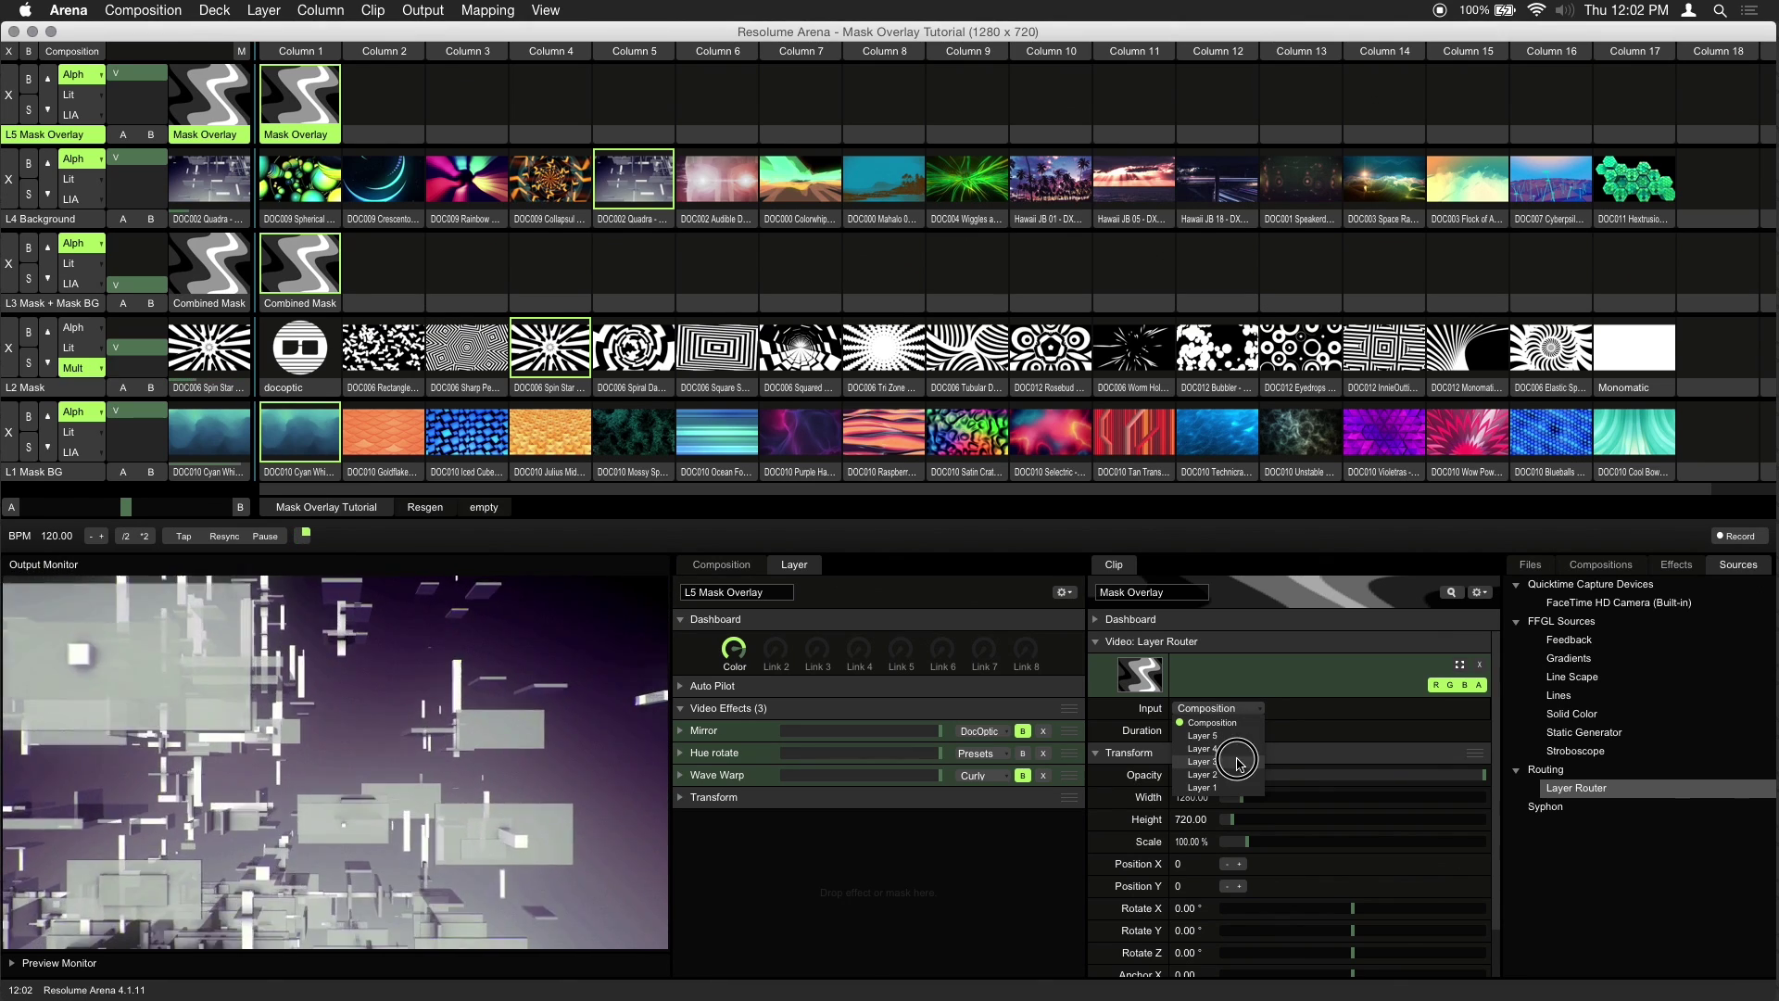
{"action": "left_click", "coordinate": [1238, 761]}
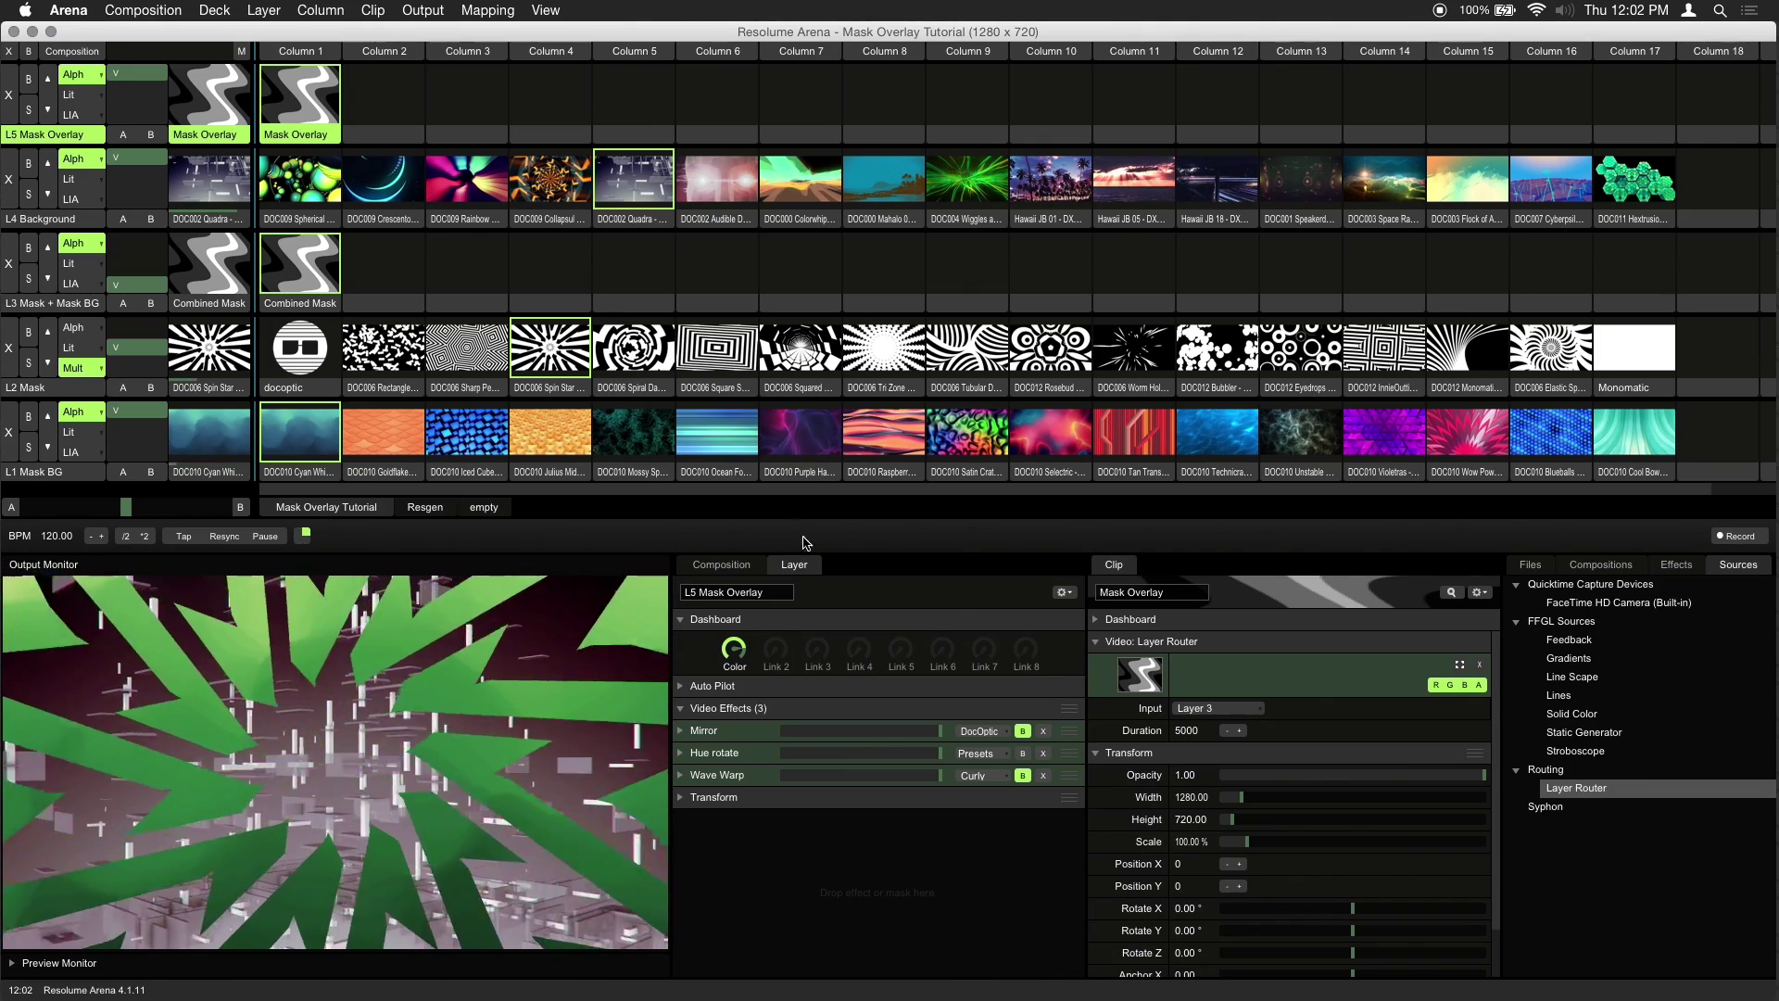
Try Tri Zone, Rosebud and Worm Hole on L2, then Mossy Specks, Purple Haze, Satin Crater on L1
{"action": "left_click", "coordinate": [634, 350]}
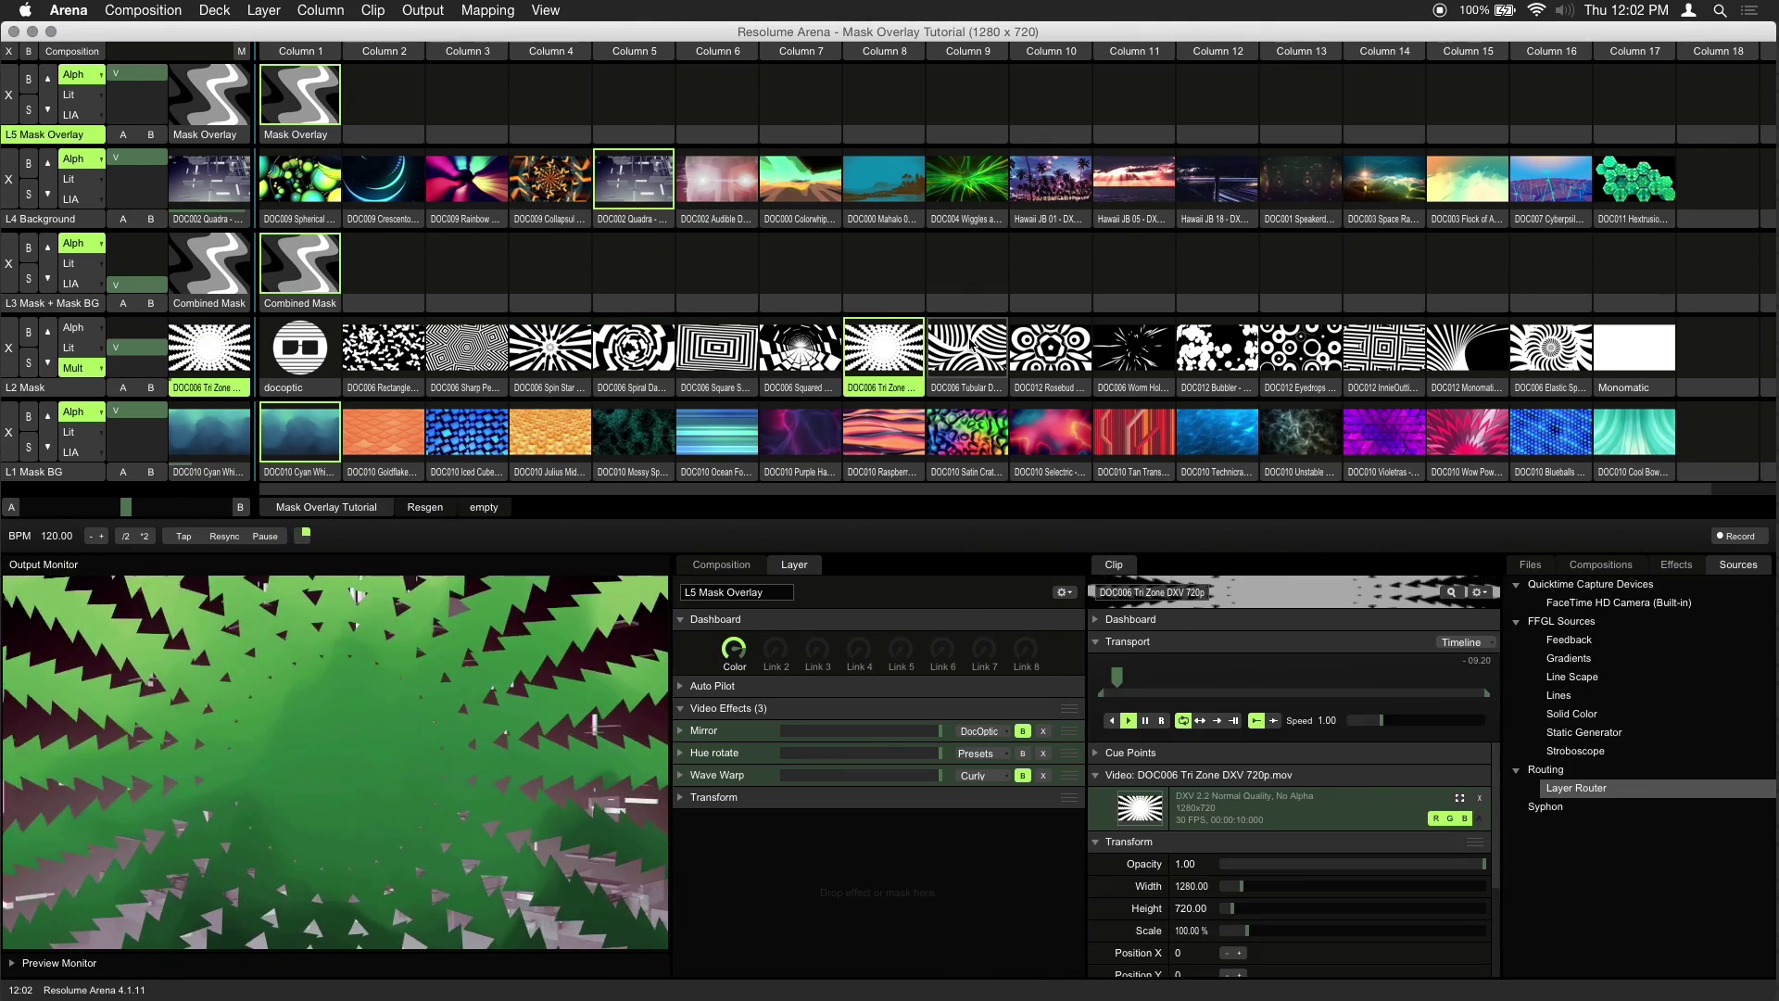
{"action": "left_click", "coordinate": [1050, 349]}
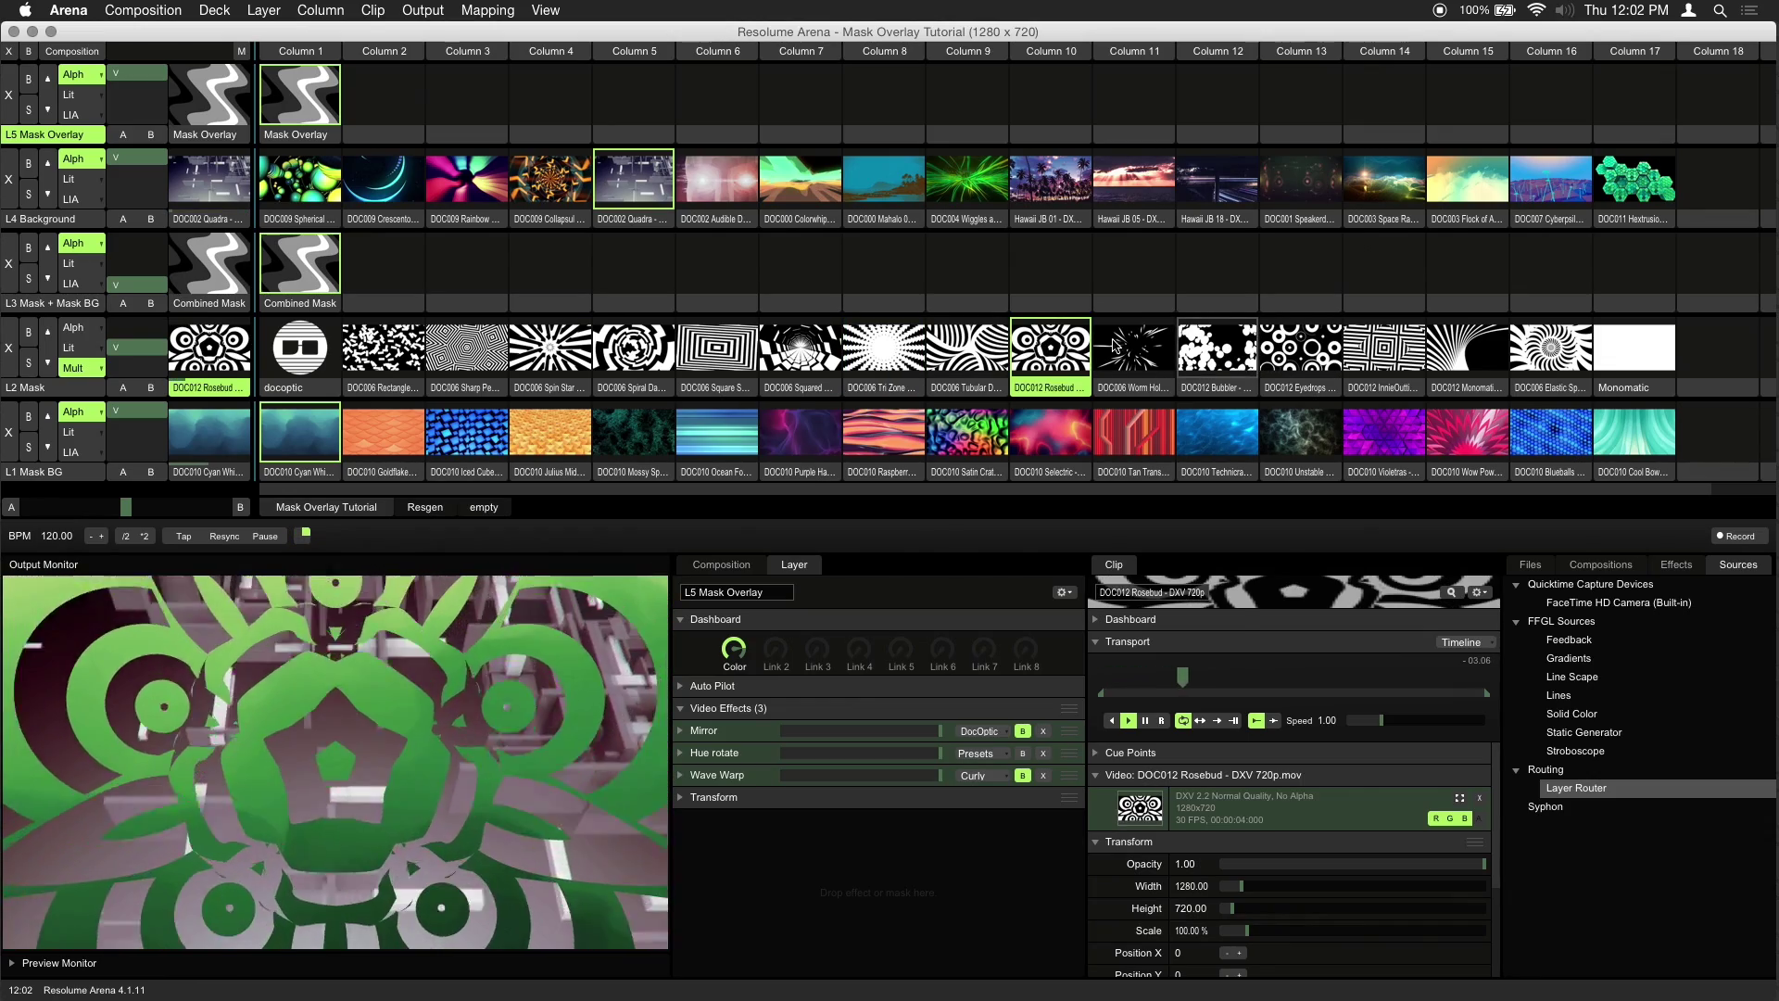
{"action": "left_click", "coordinate": [1131, 349]}
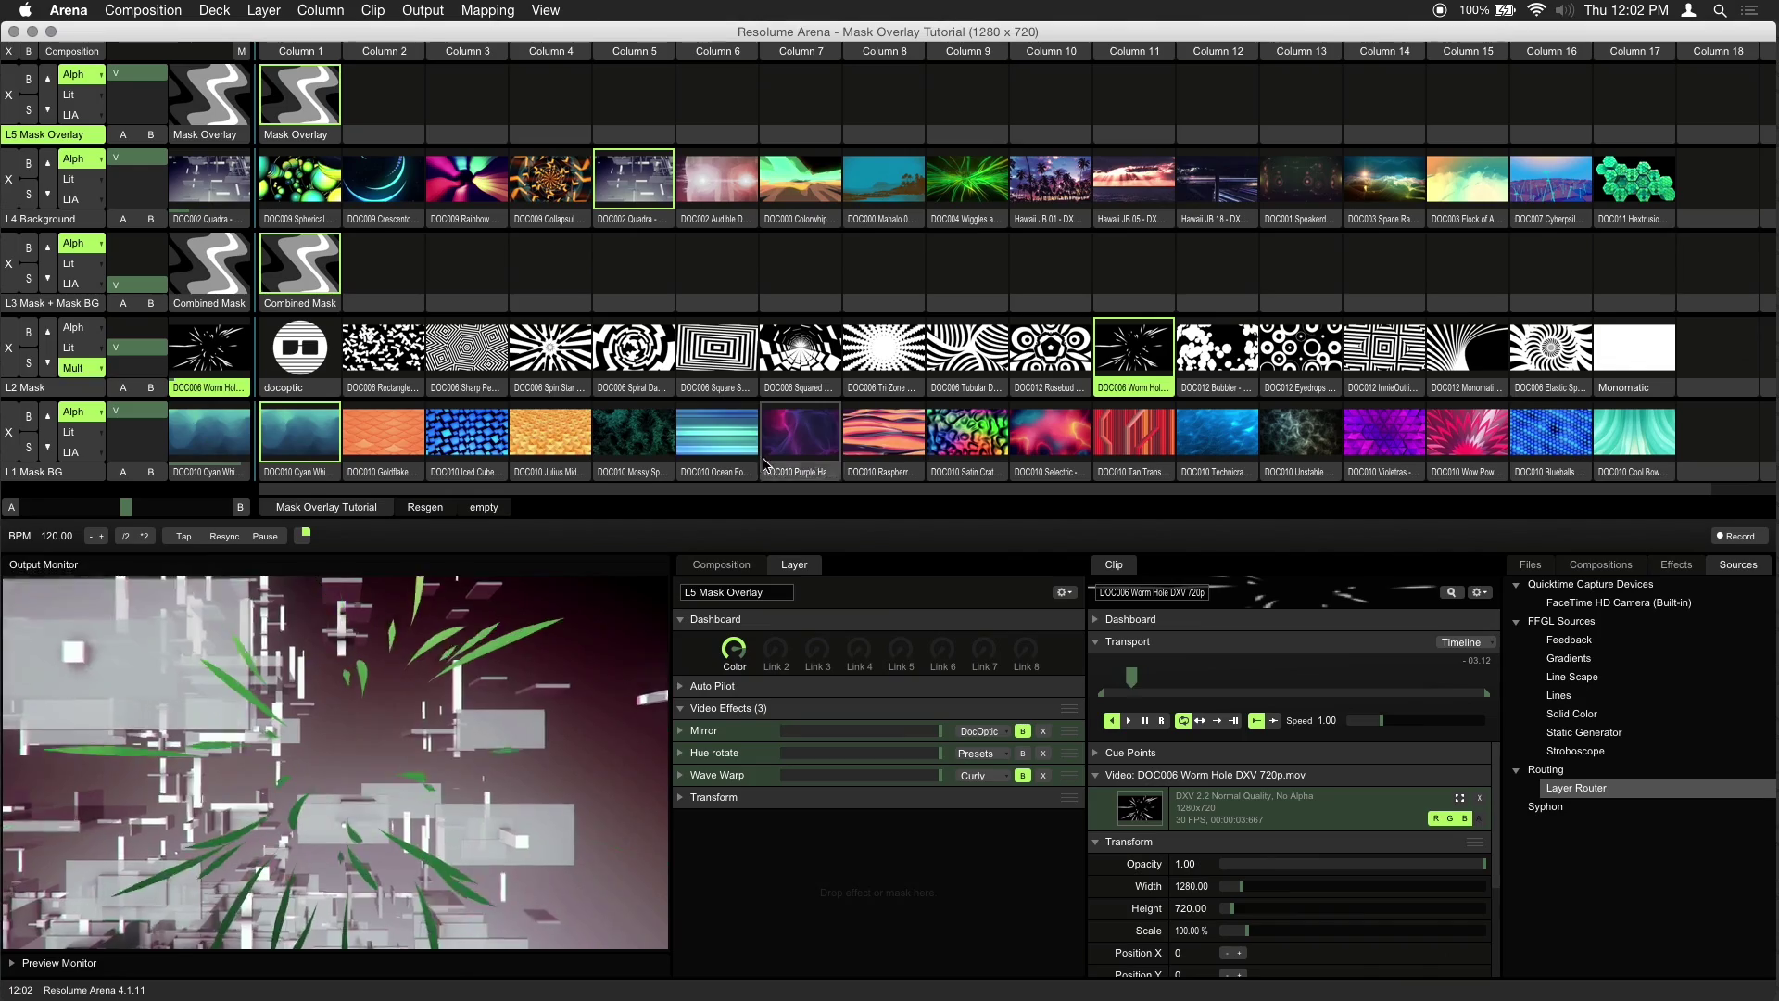
{"action": "left_click", "coordinate": [633, 432]}
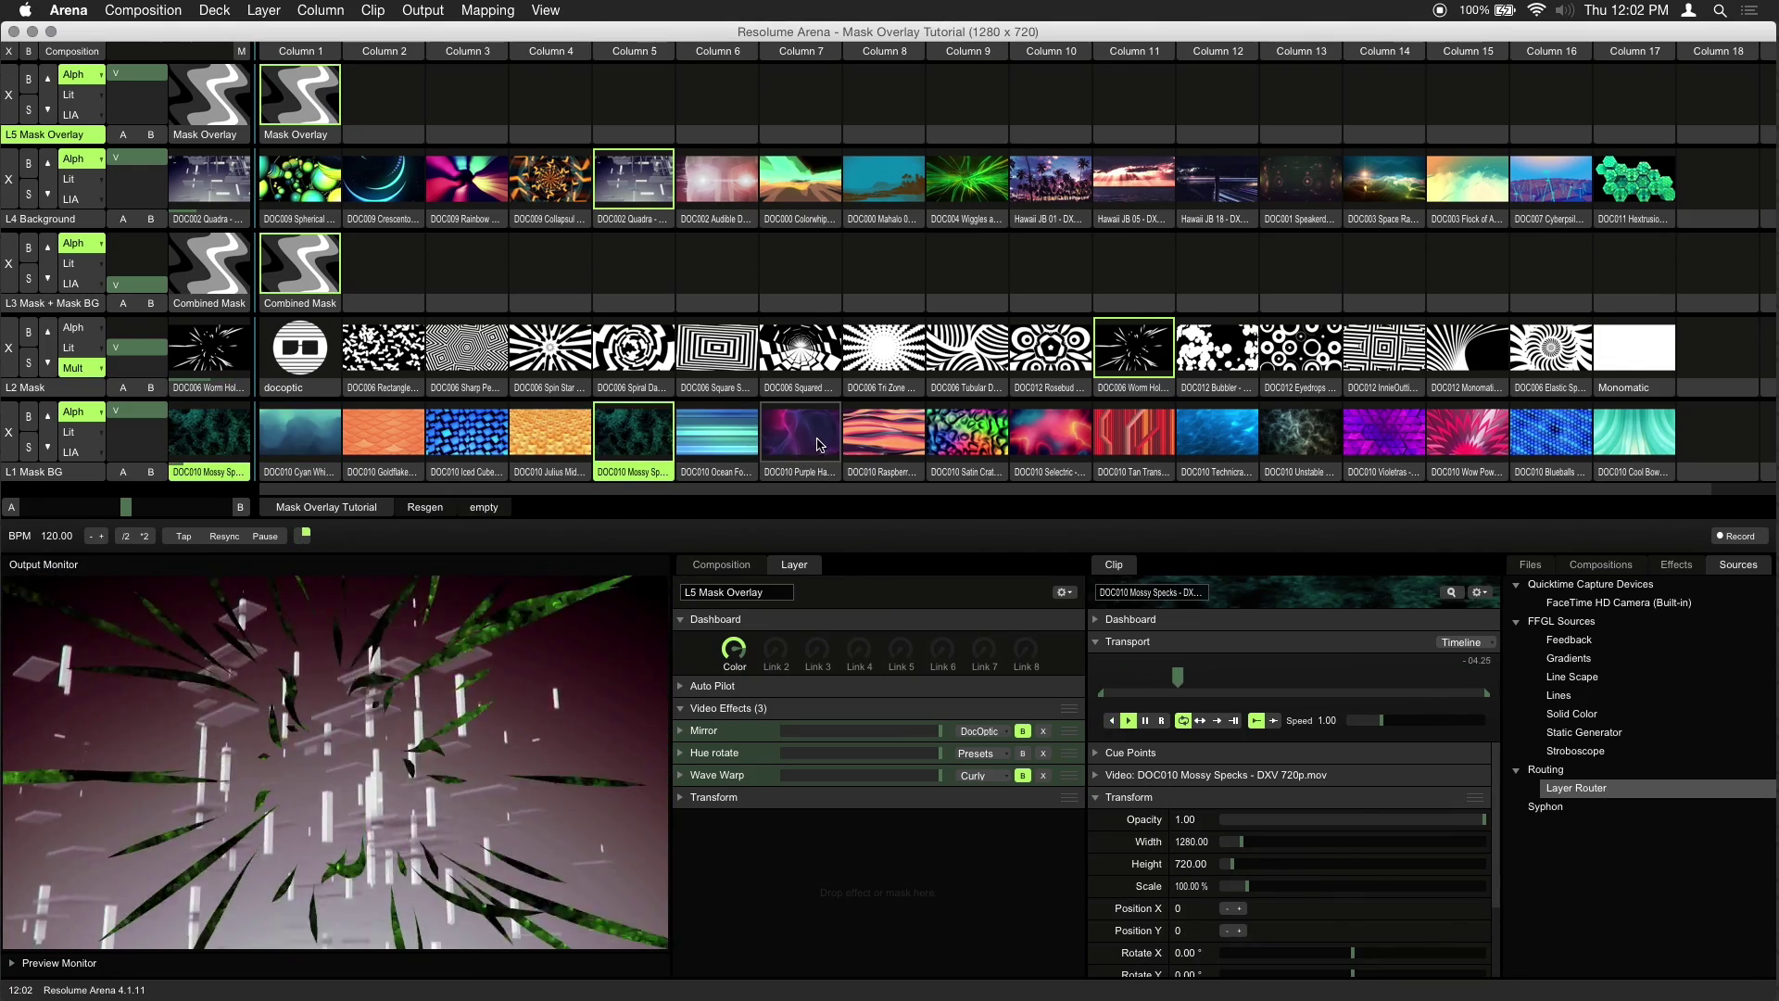
{"action": "left_click", "coordinate": [798, 445]}
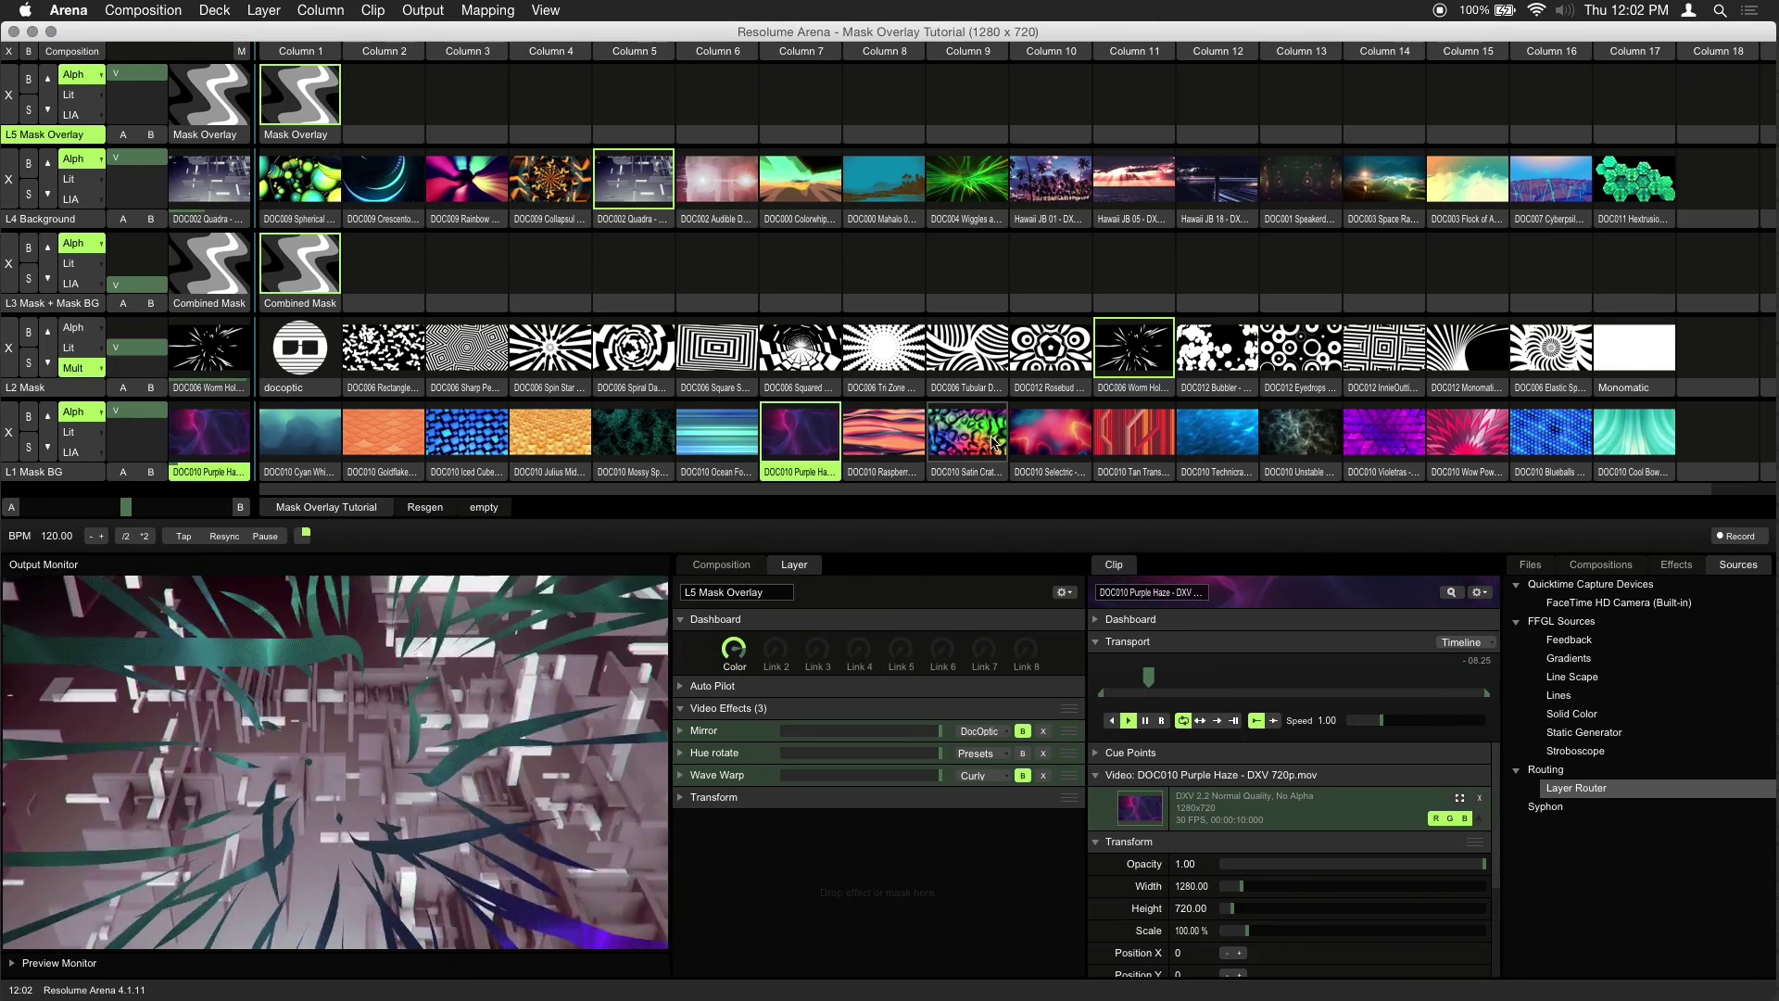
{"action": "left_click", "coordinate": [990, 442]}
Switch L4 Background to Collapsing then Mahalo, and L2 Mask to Rectangle Shift
{"action": "left_click", "coordinate": [544, 179]}
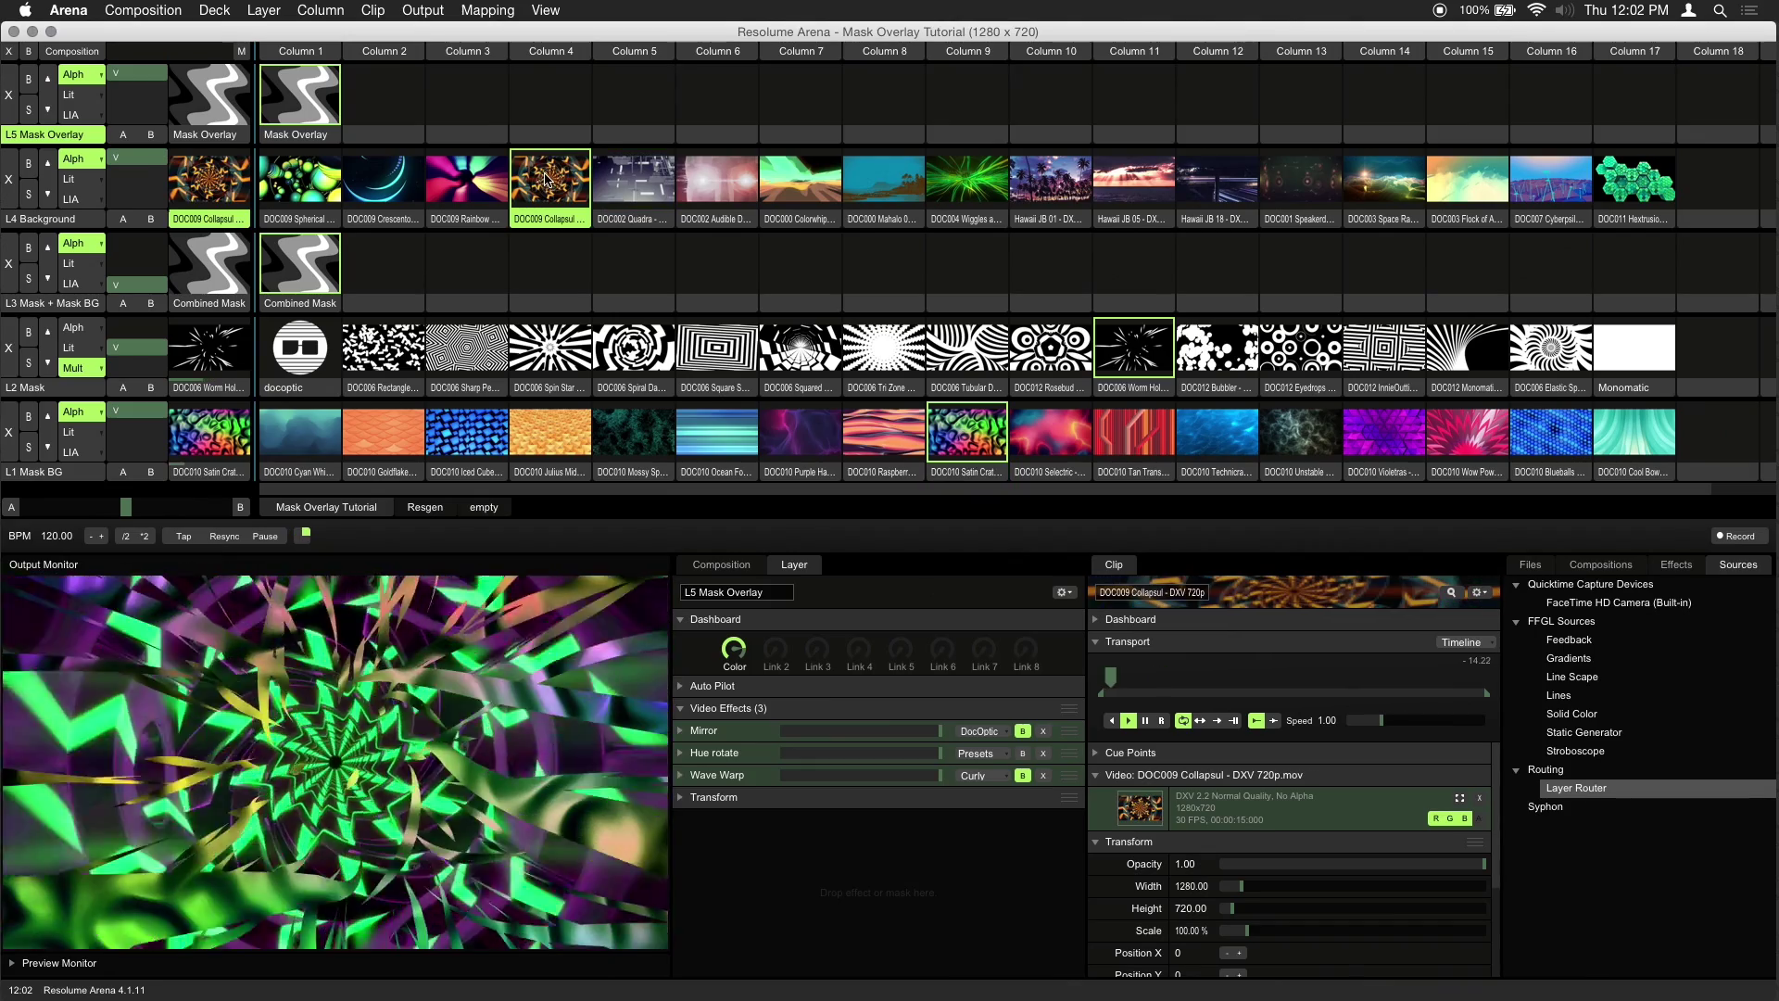
{"action": "left_click", "coordinate": [884, 185]}
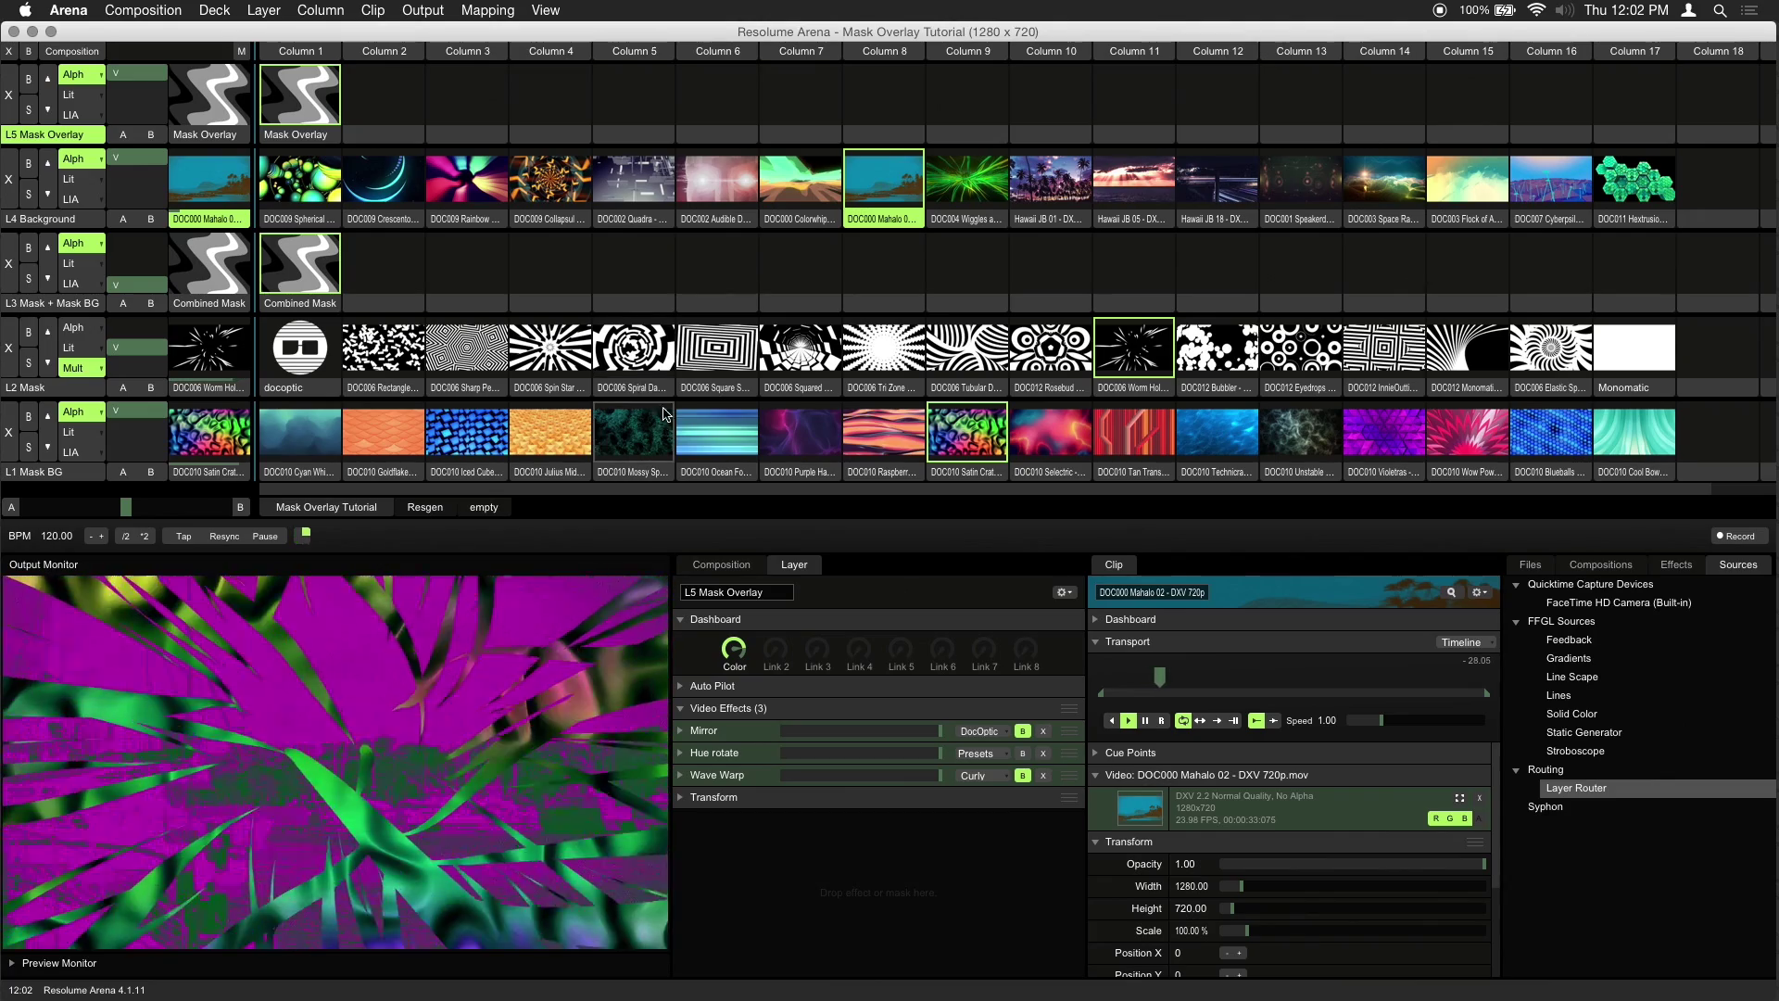
{"action": "left_click", "coordinate": [309, 357]}
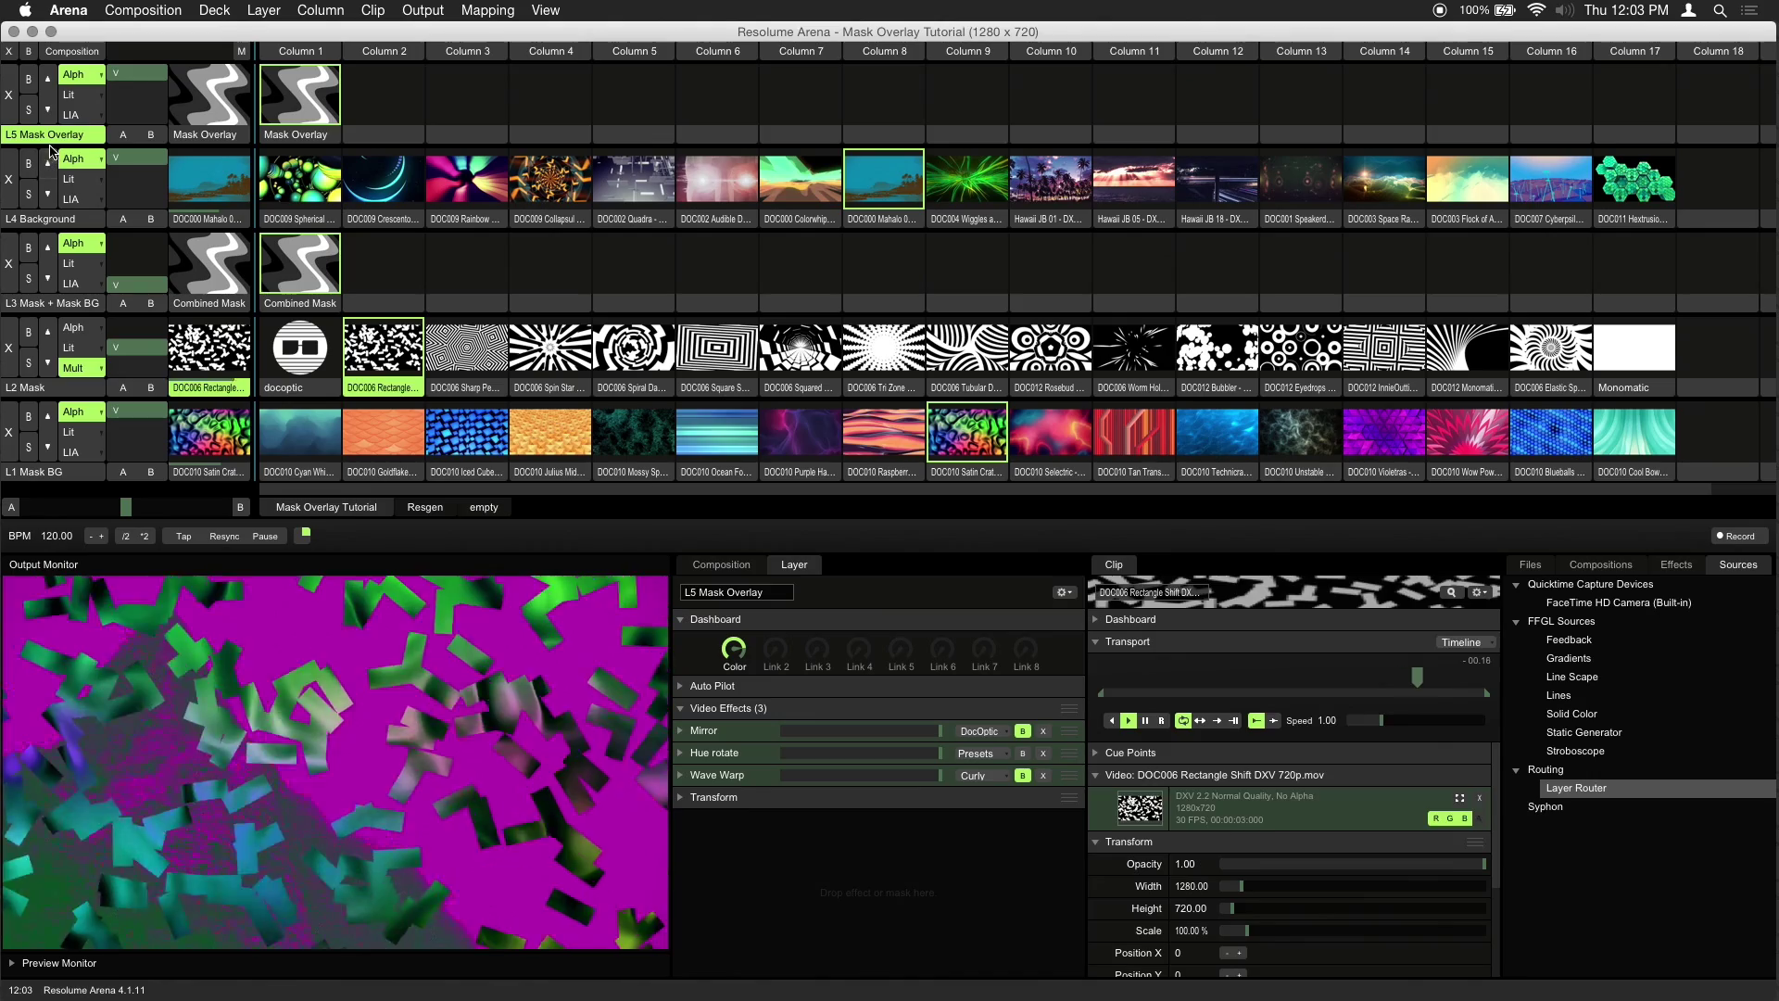
Preview Wave Warp on the Mask Overlay router clip, then bypass Mirror and Wave Warp again
{"action": "left_click", "coordinate": [210, 94]}
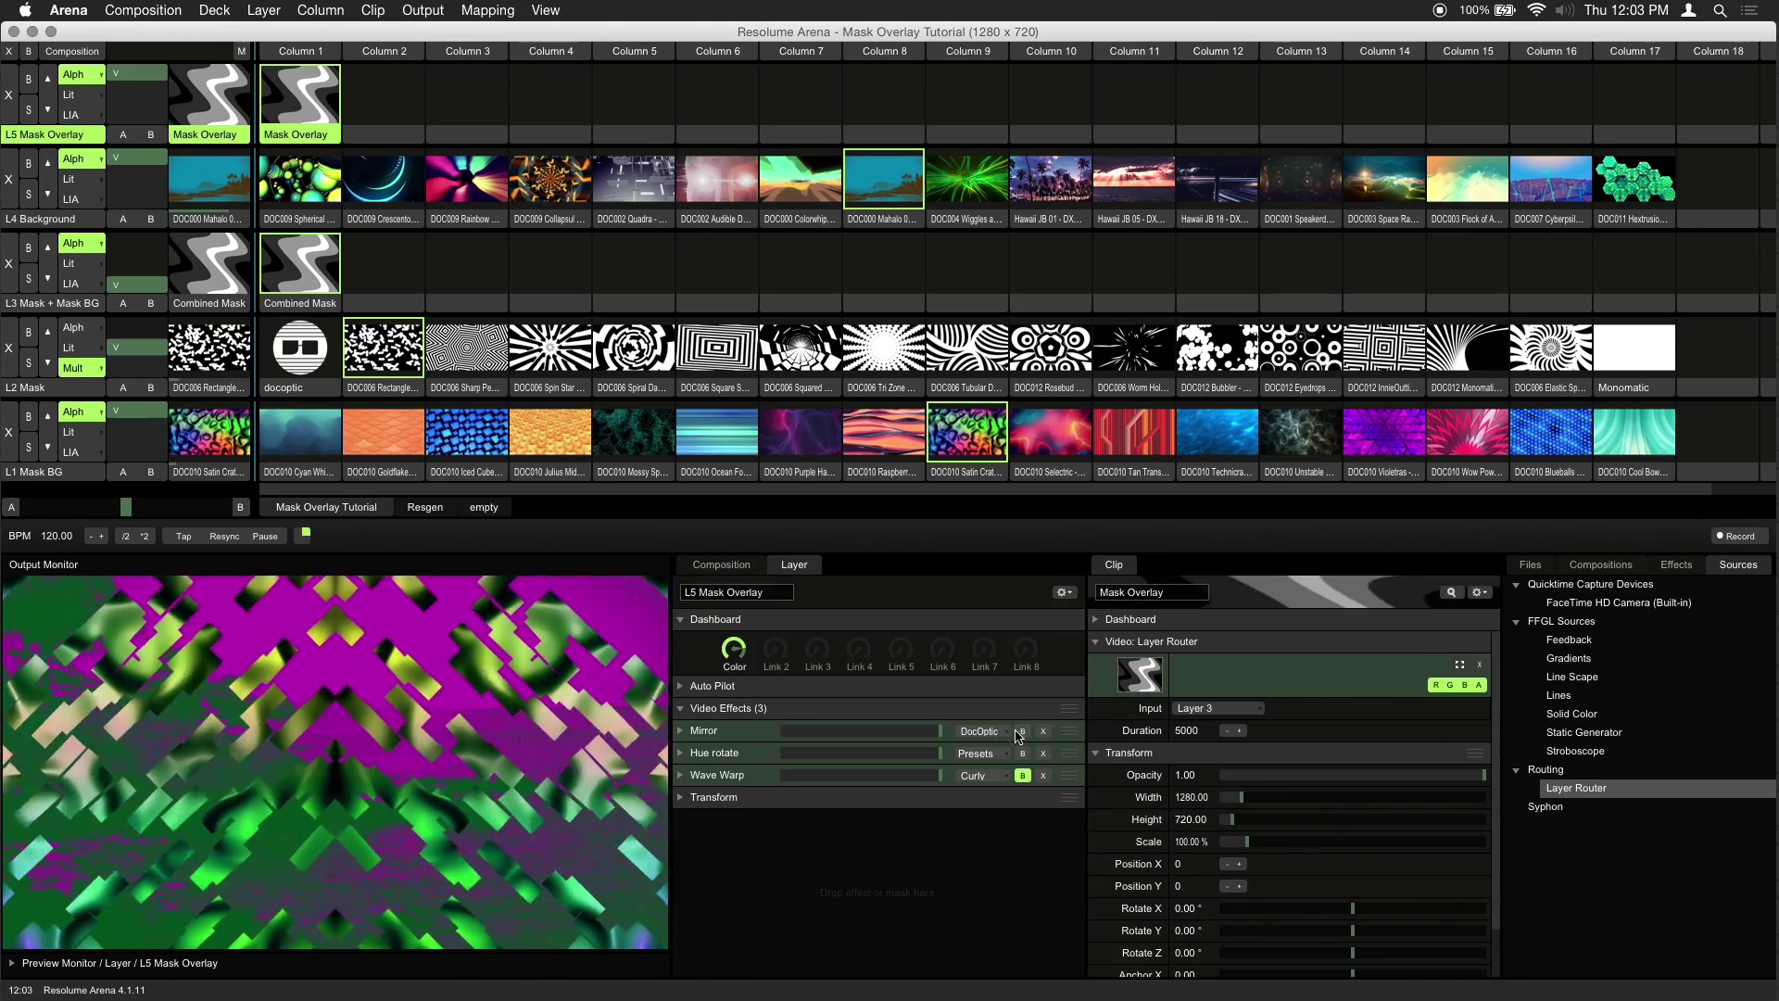
{"action": "left_click", "coordinate": [1023, 774]}
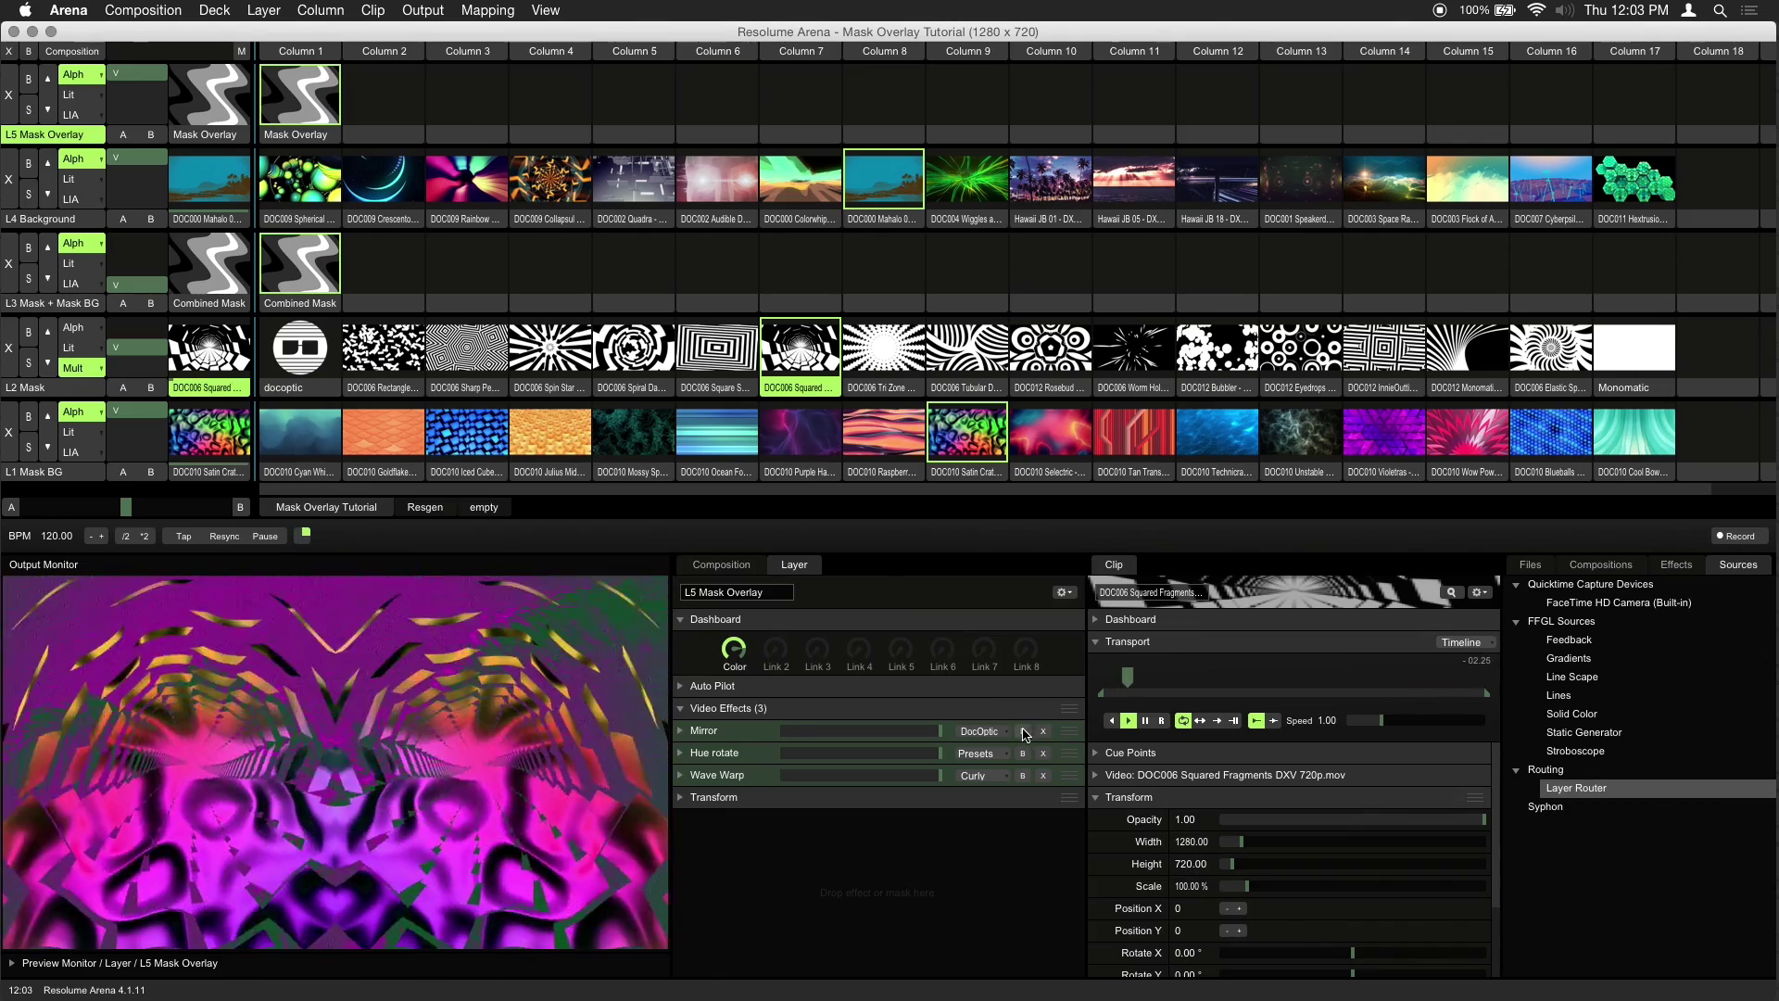
{"action": "left_click", "coordinate": [1023, 731]}
{"action": "left_click", "coordinate": [1023, 776]}
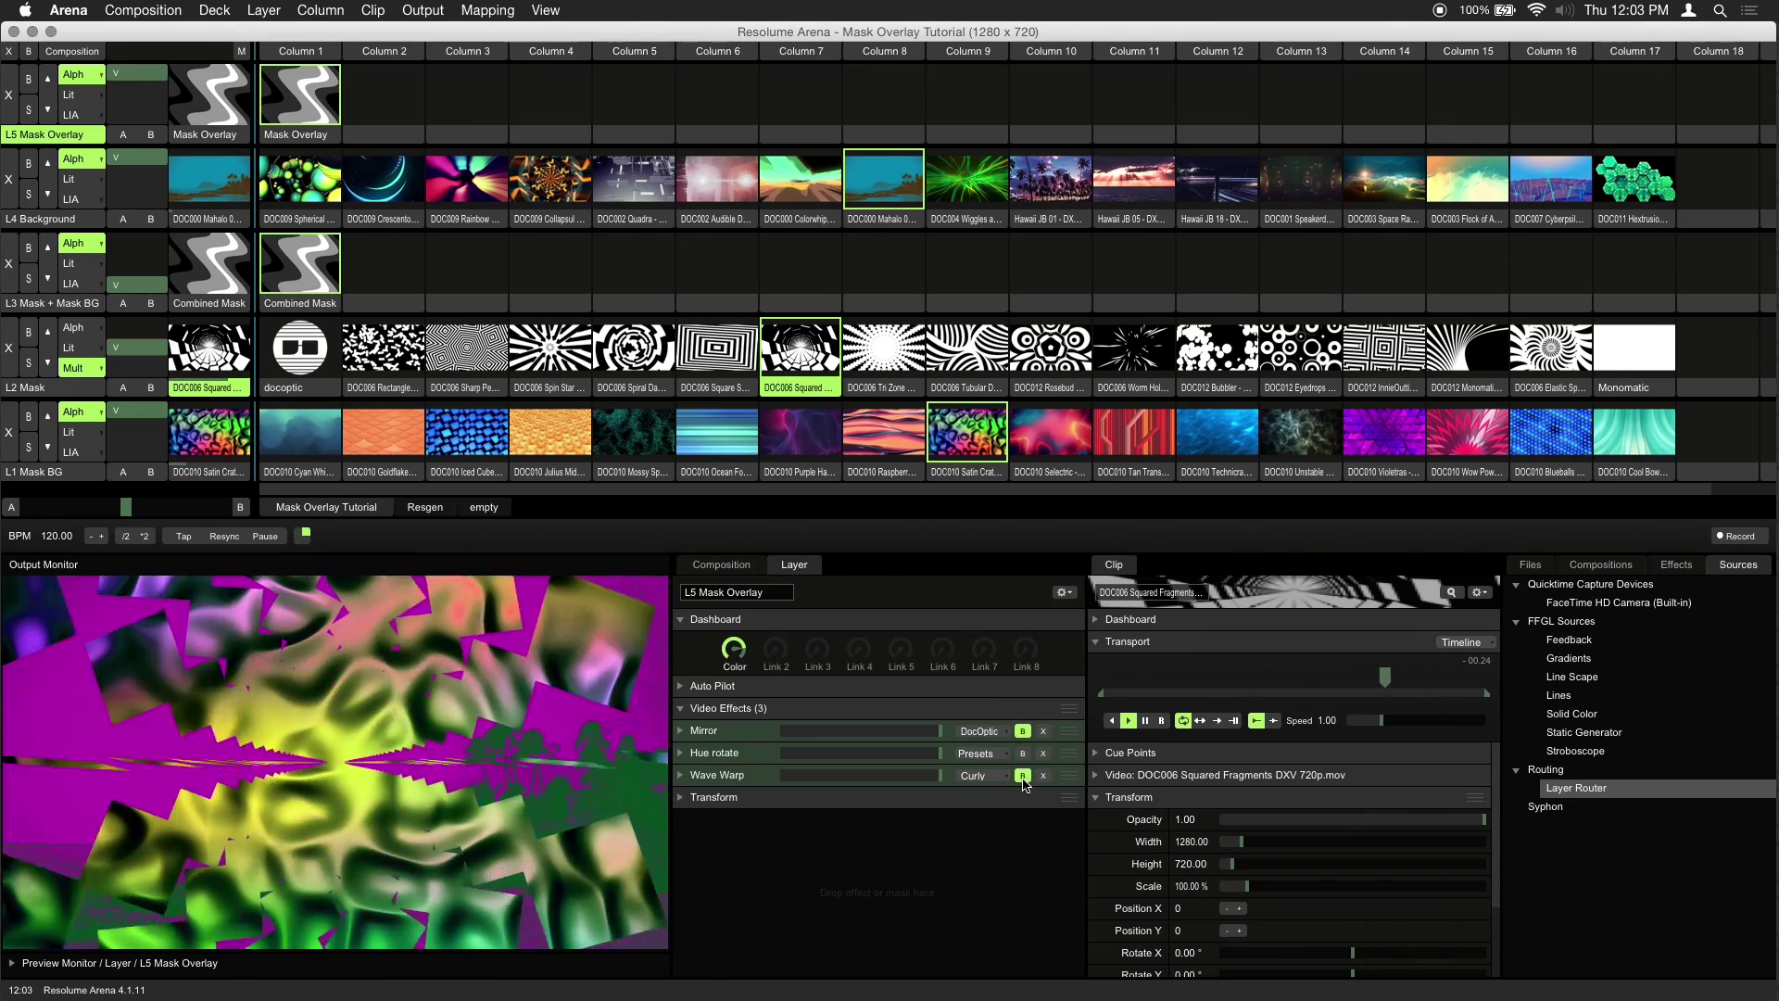
{"action": "left_click", "coordinate": [29, 136]}
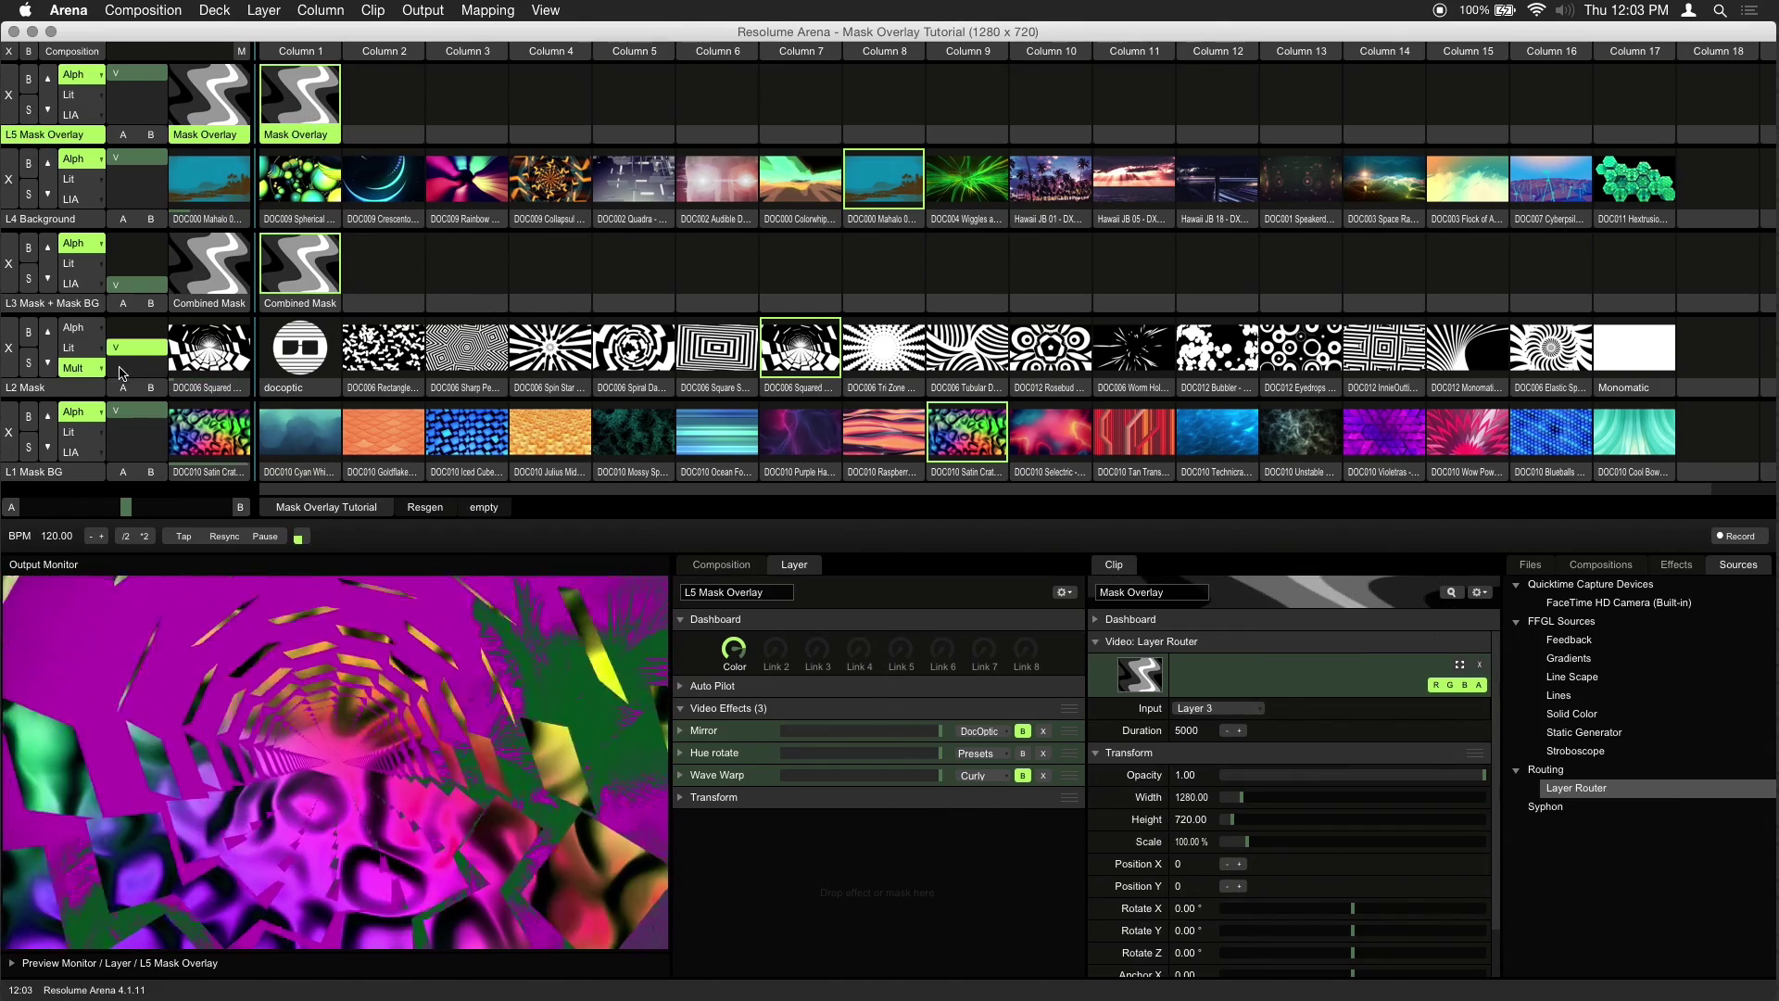
Try Invert RGB on the L2 mask with the Sharp Peaks and Rectangle Shift clips, then bypass it
{"action": "left_click", "coordinate": [61, 387]}
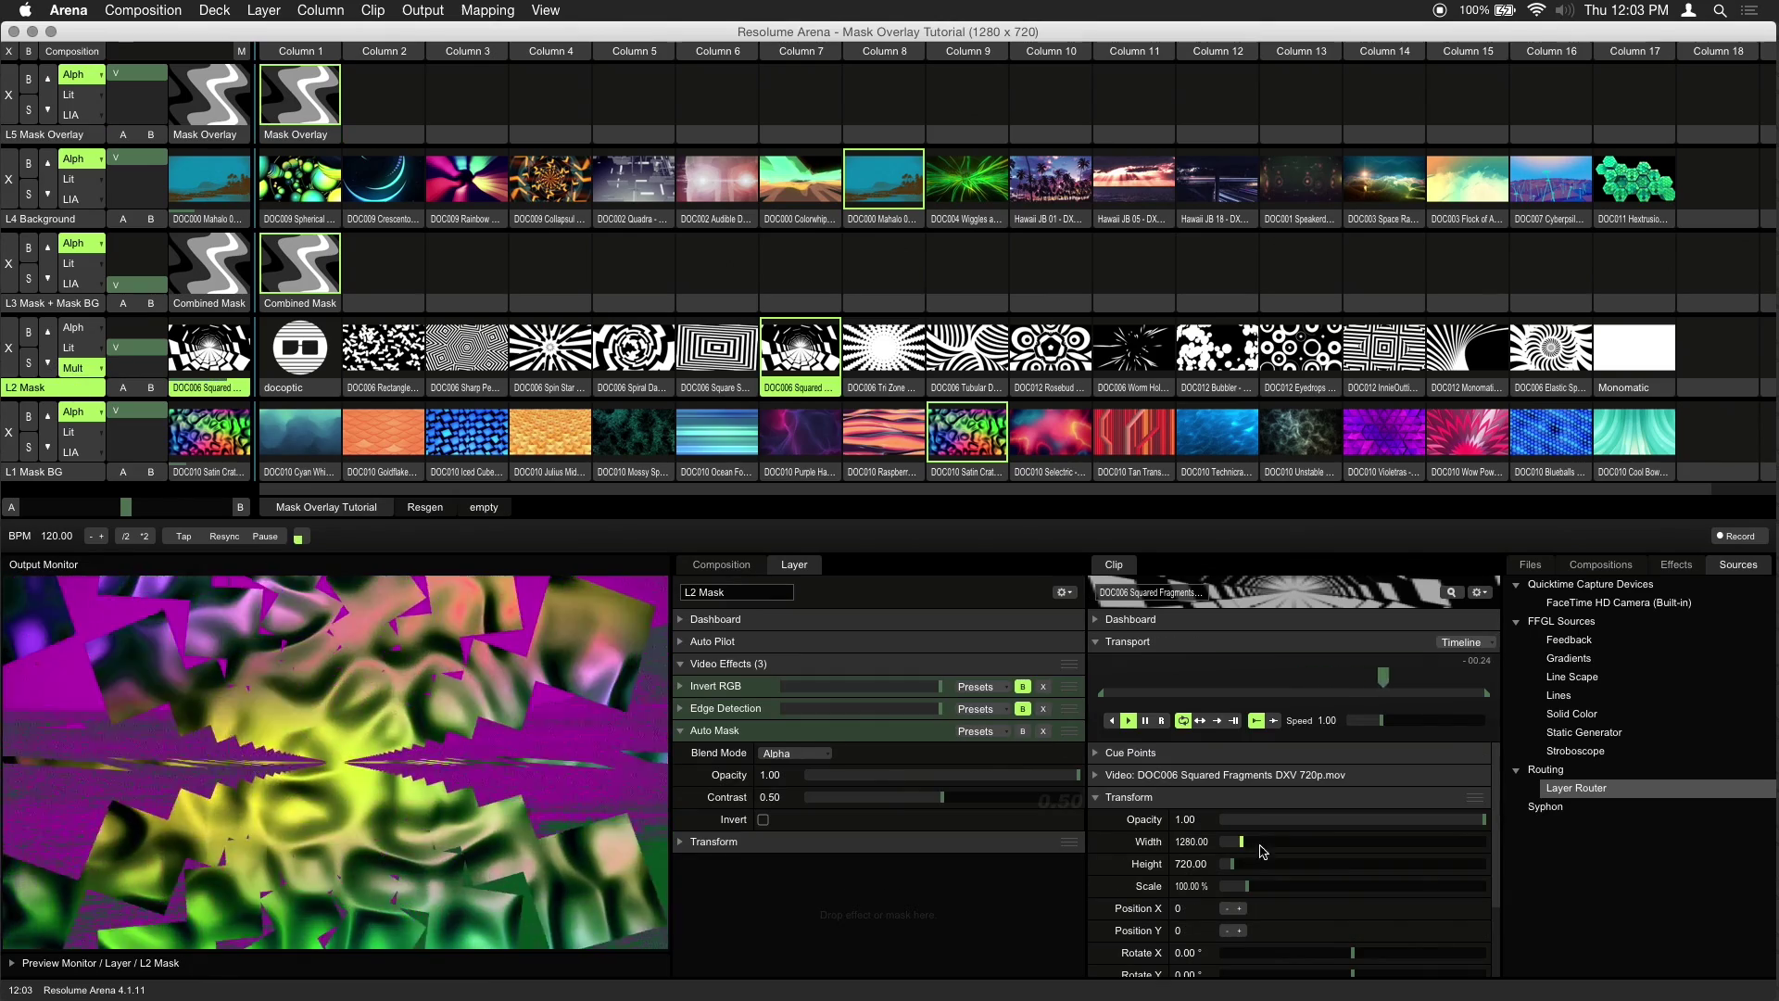
{"action": "left_click", "coordinate": [1023, 687]}
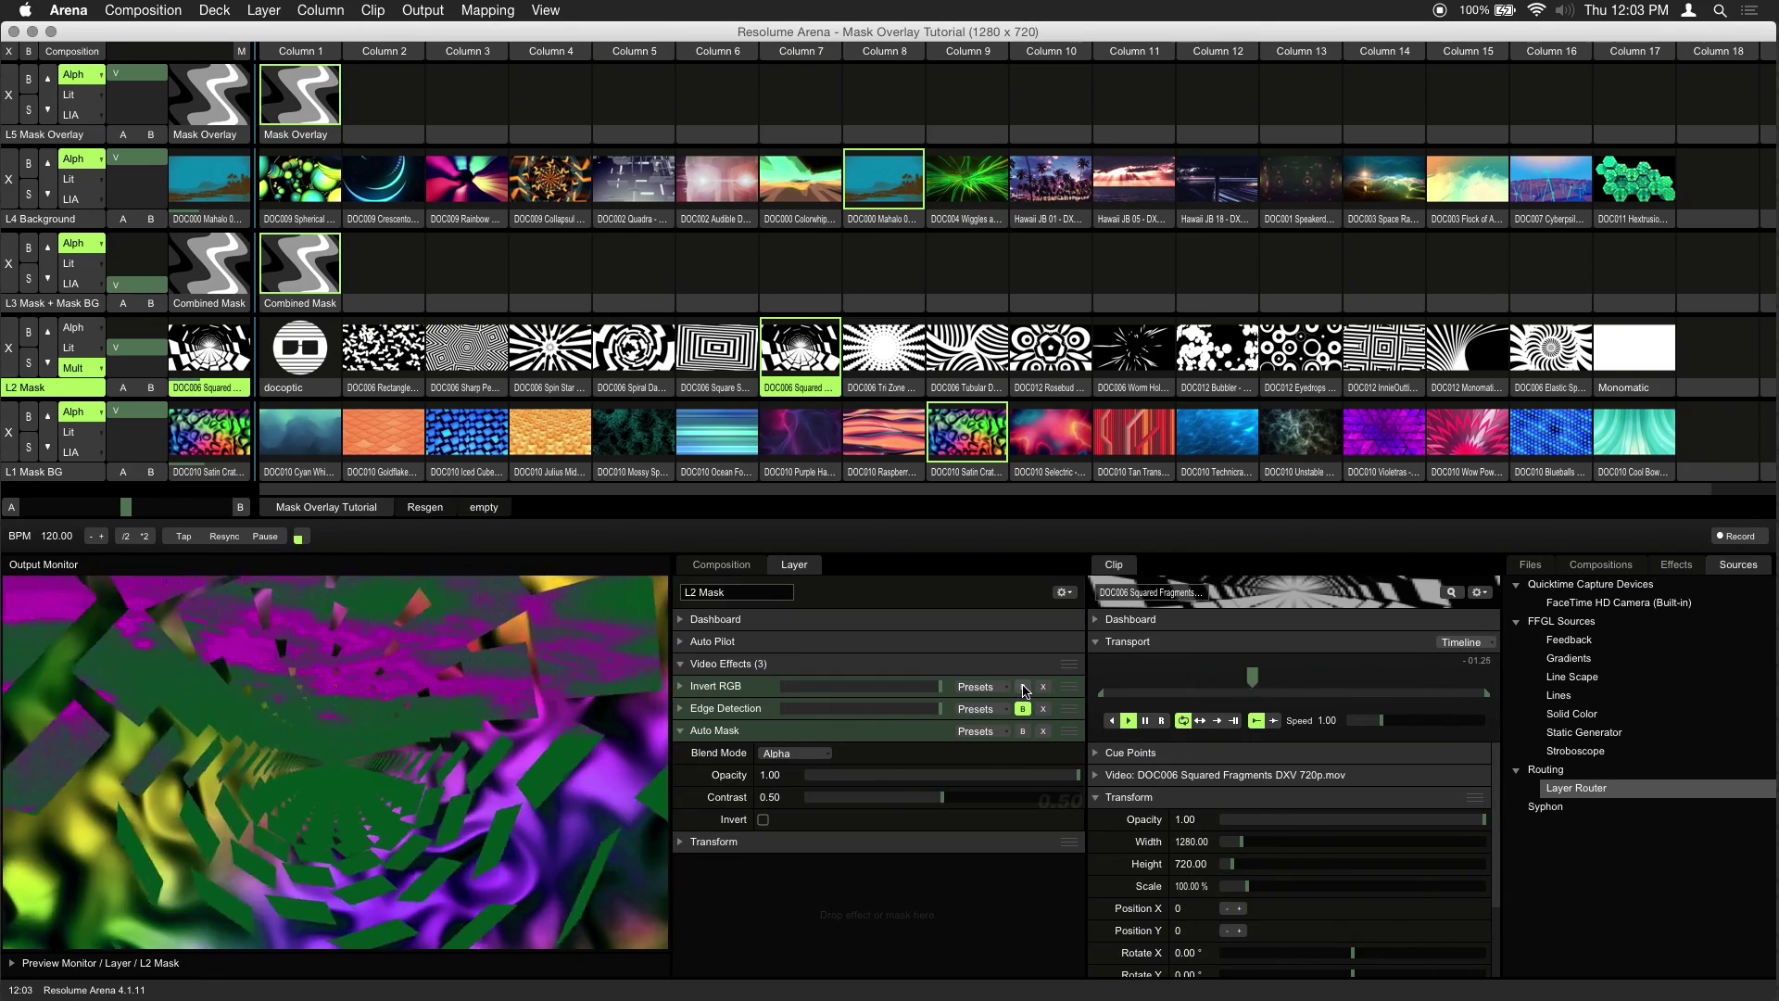
{"action": "left_click", "coordinate": [1023, 688]}
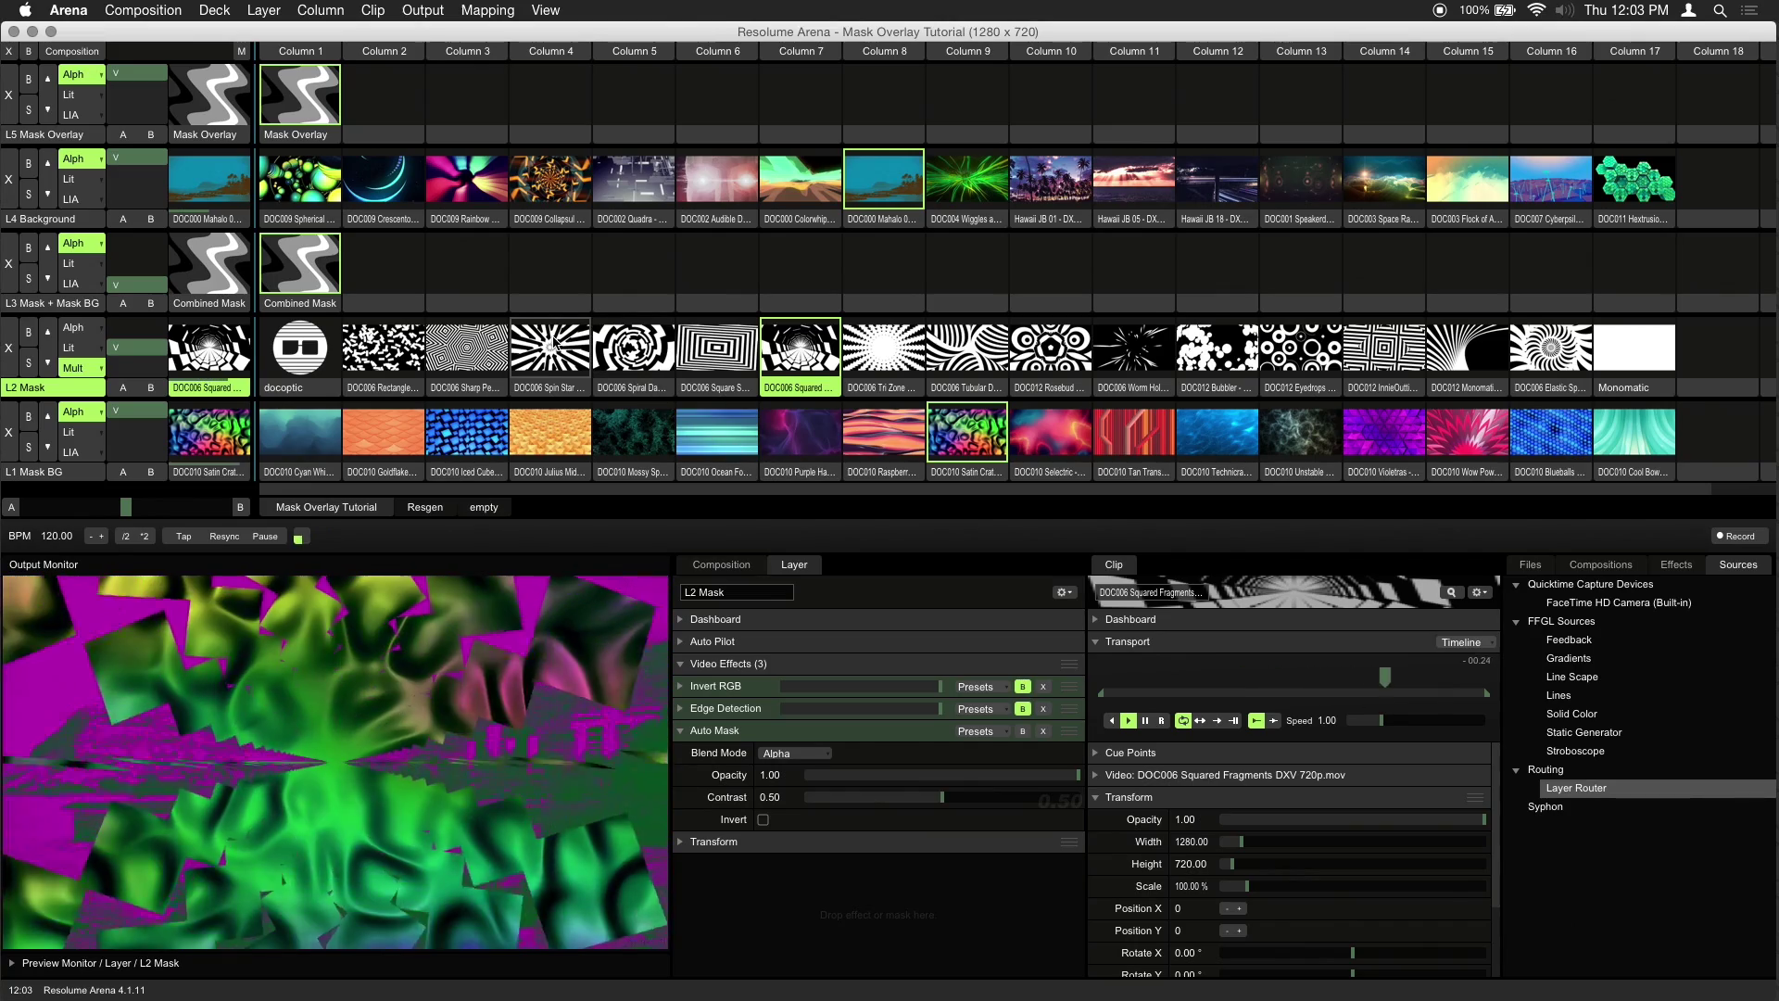
{"action": "left_click", "coordinate": [467, 352]}
{"action": "left_click", "coordinate": [1023, 687]}
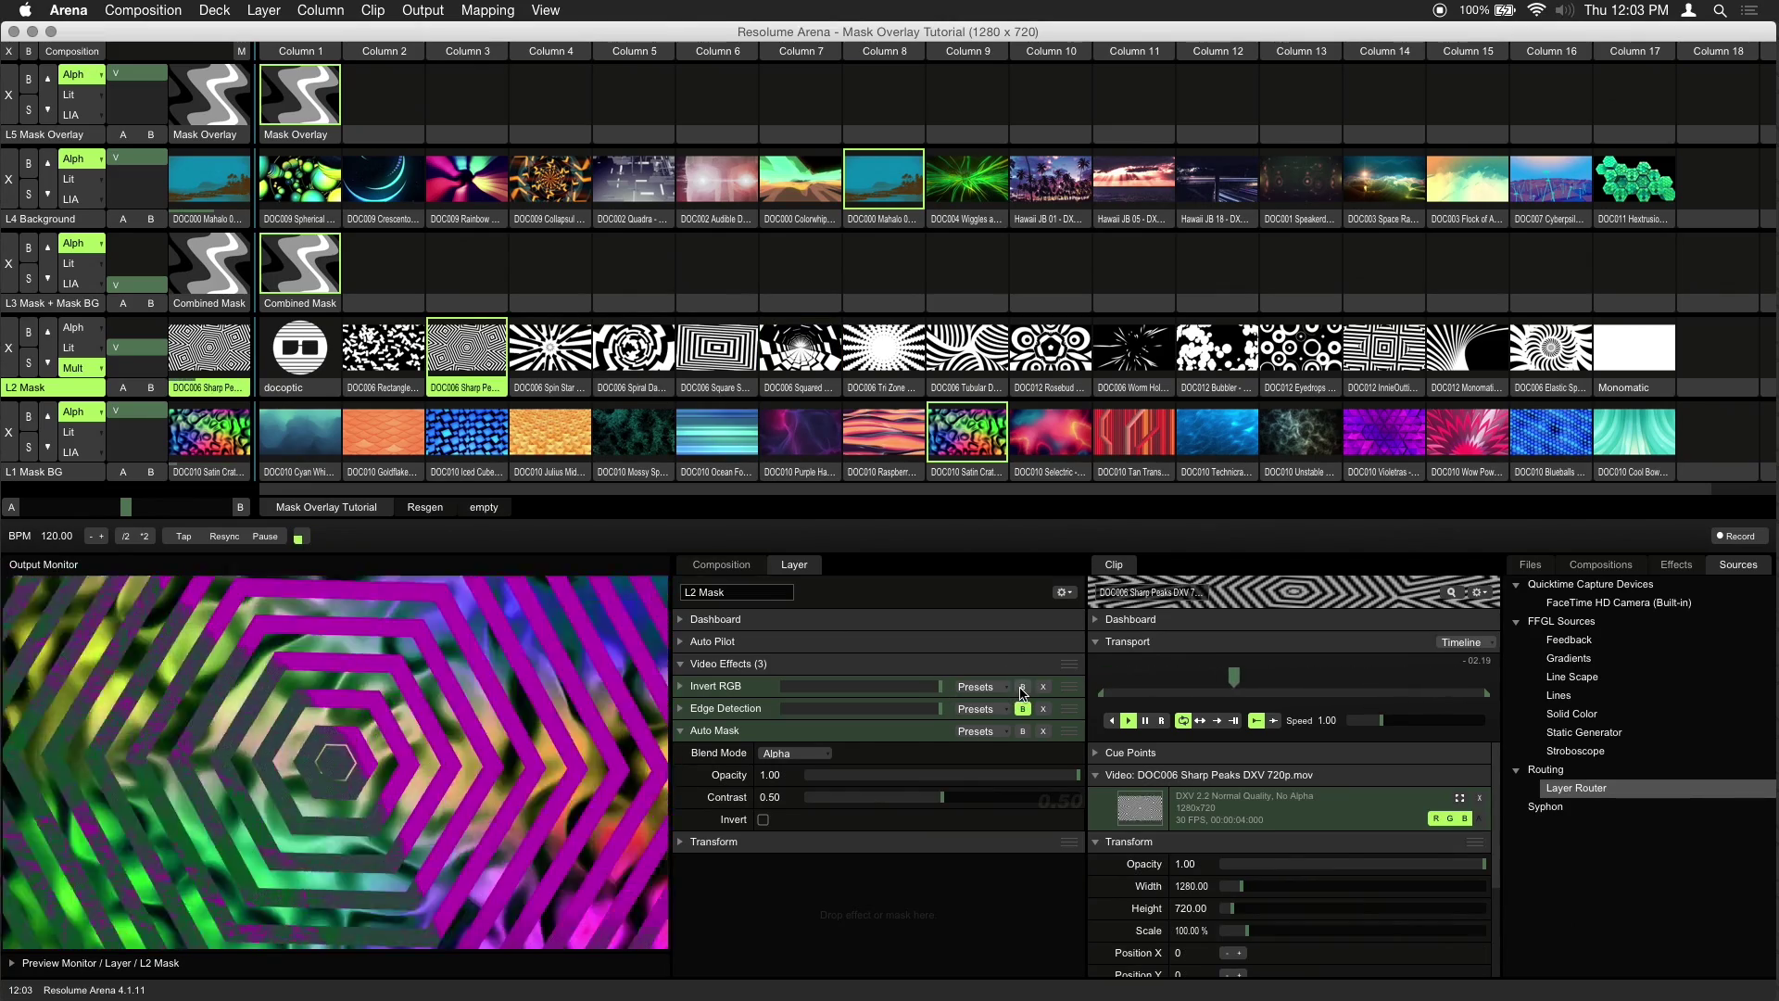
{"action": "left_click", "coordinate": [383, 350]}
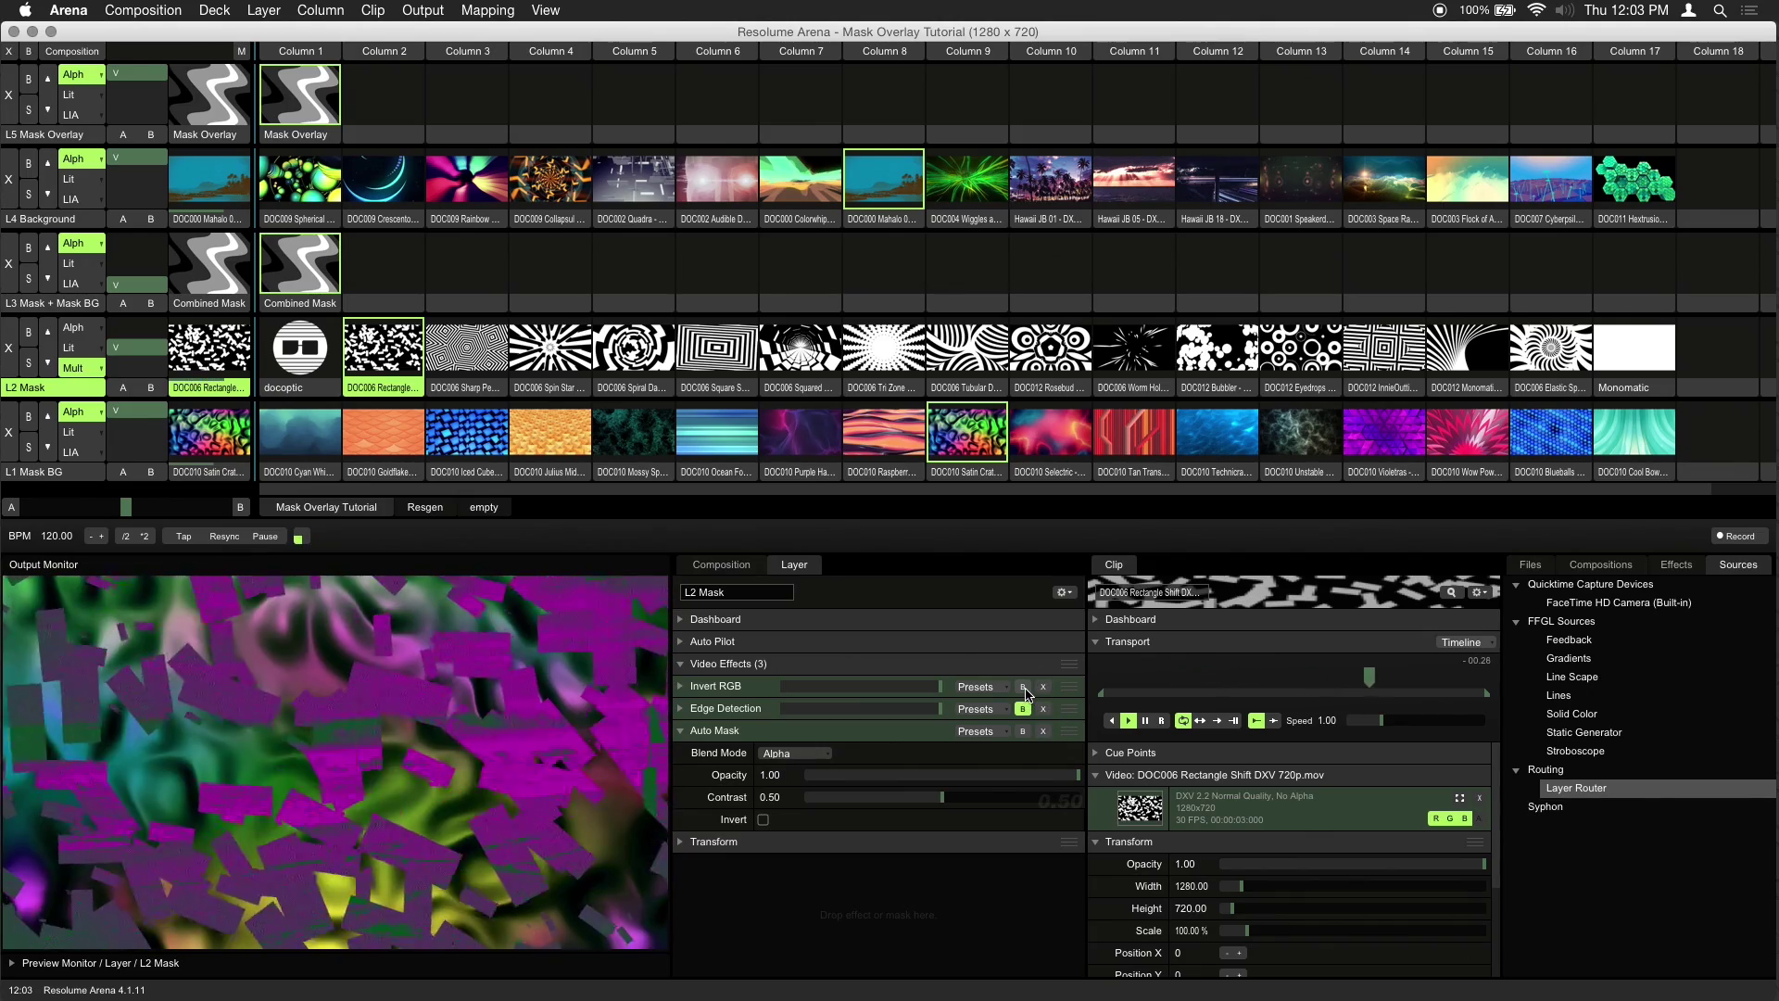
{"action": "left_click", "coordinate": [1023, 686]}
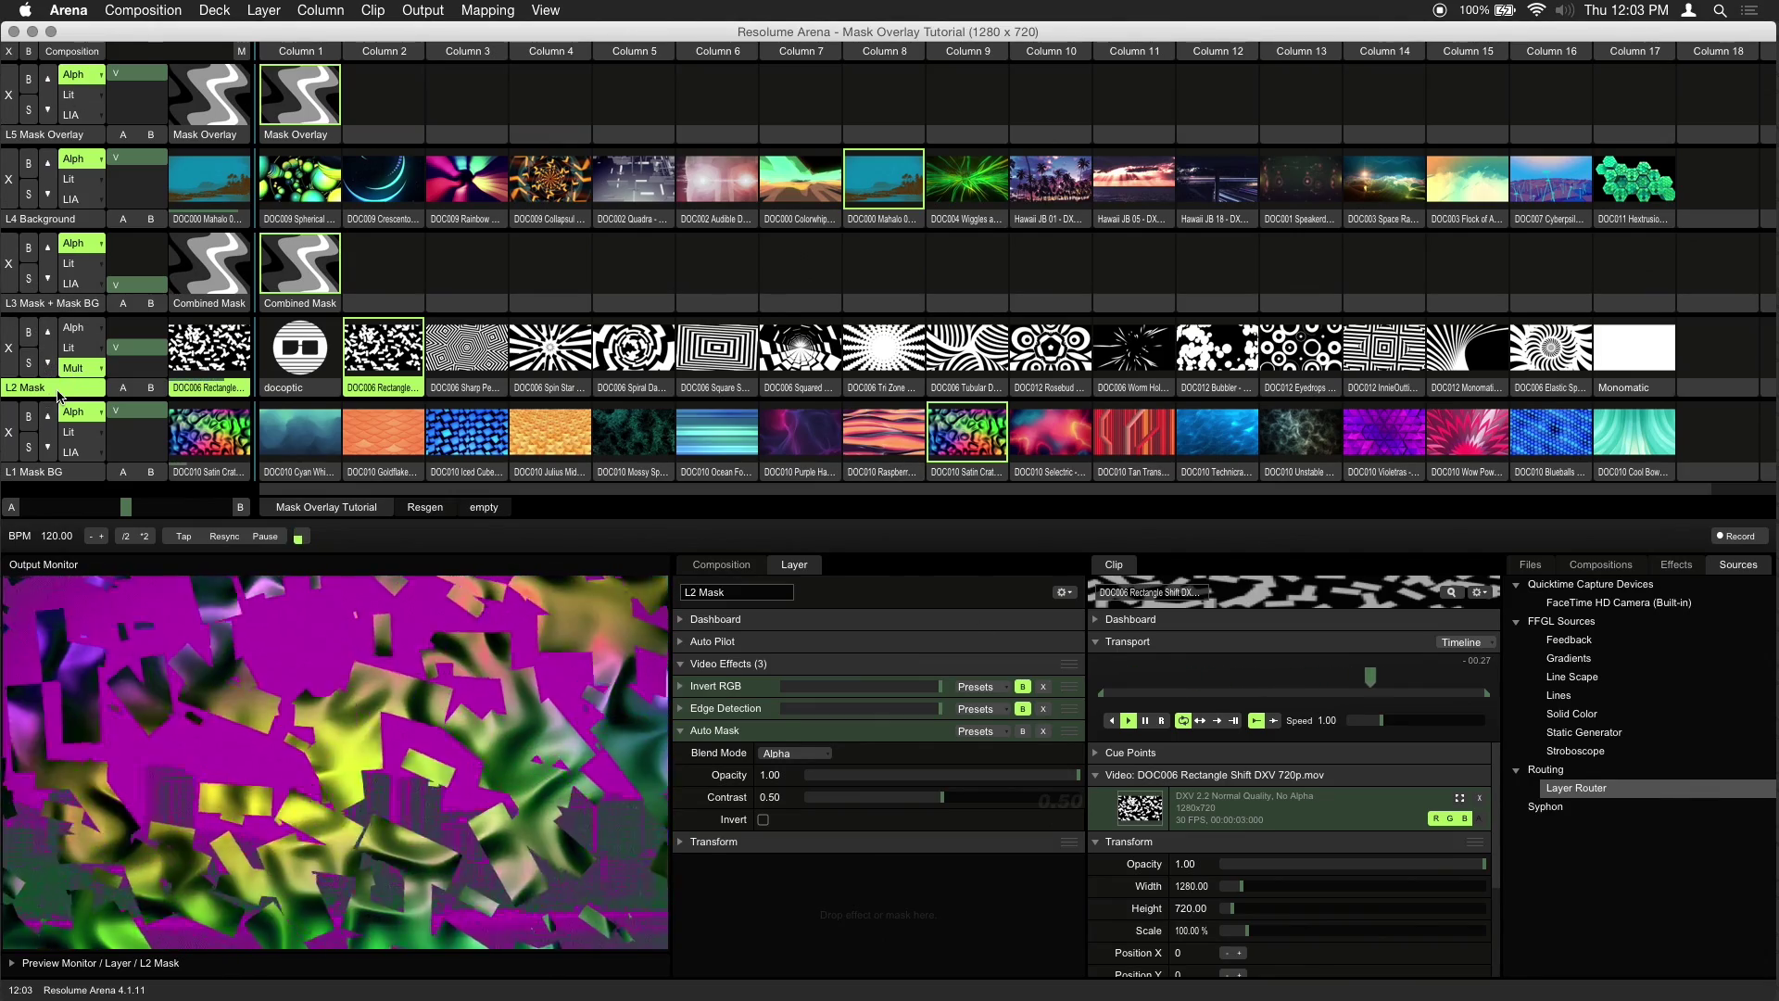
Enable Edge Detection, try Spin Star, then play Tubular over a Selectric mask background
{"action": "left_click", "coordinate": [1023, 709]}
{"action": "left_click", "coordinate": [1023, 710]}
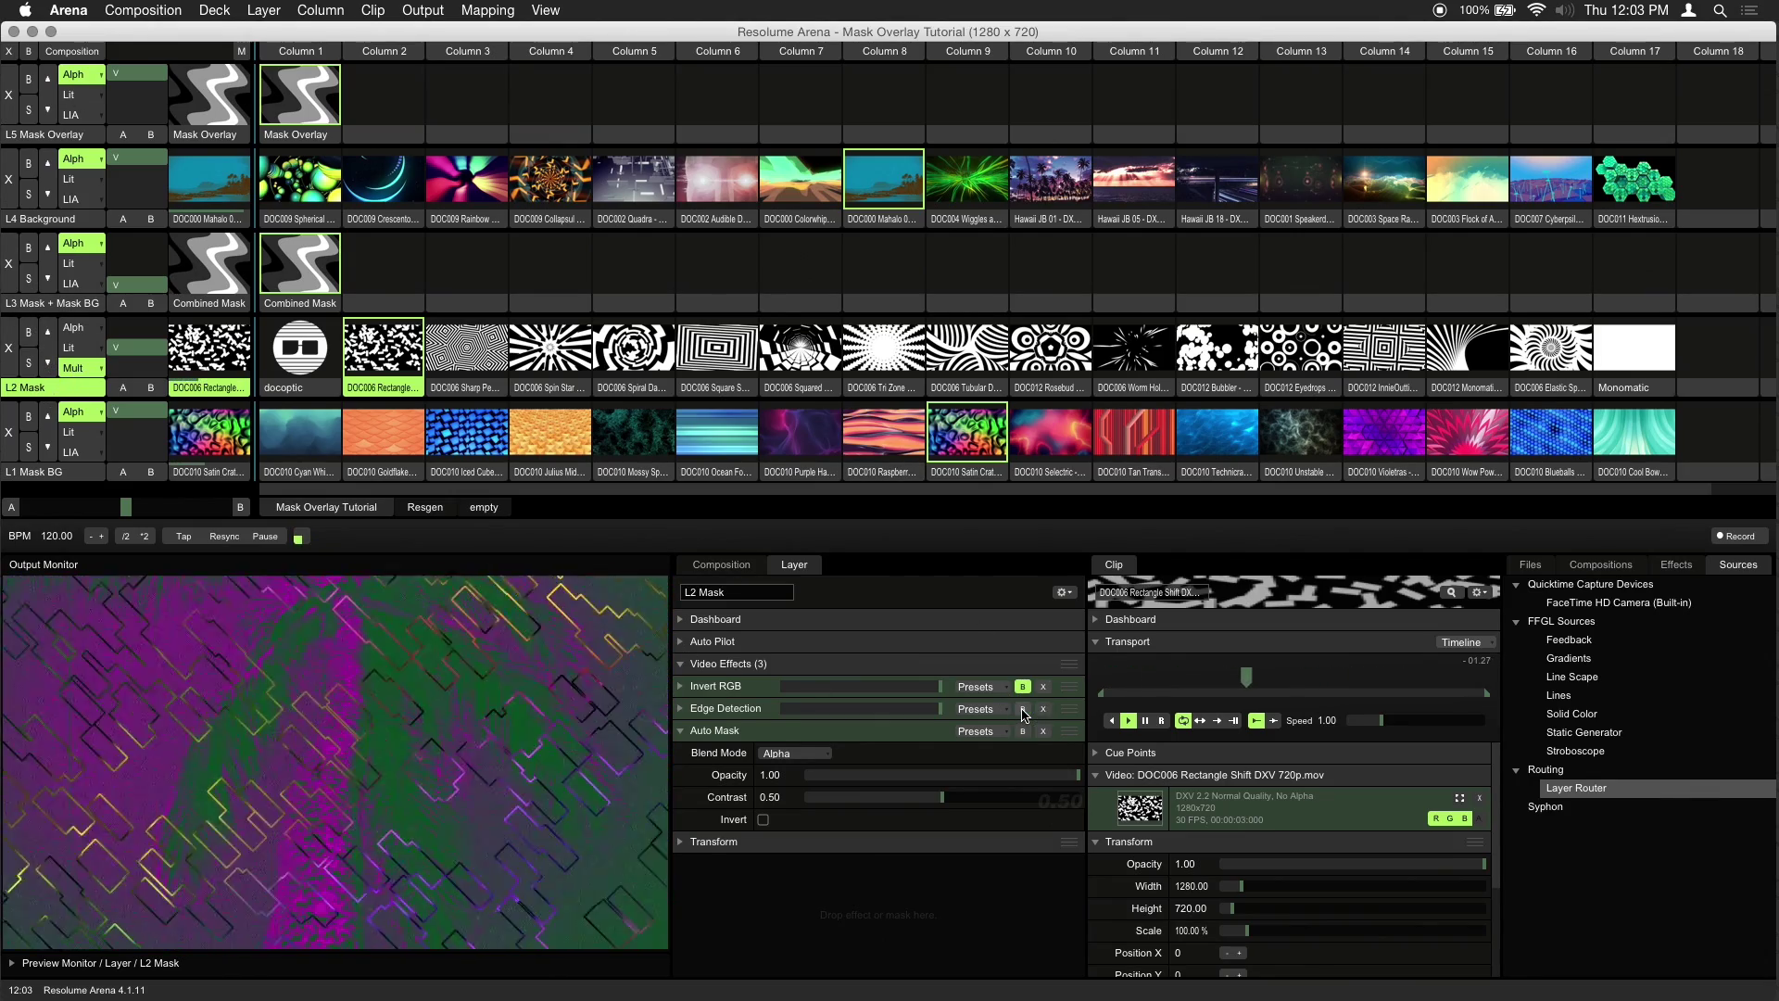
{"action": "left_click", "coordinate": [550, 350]}
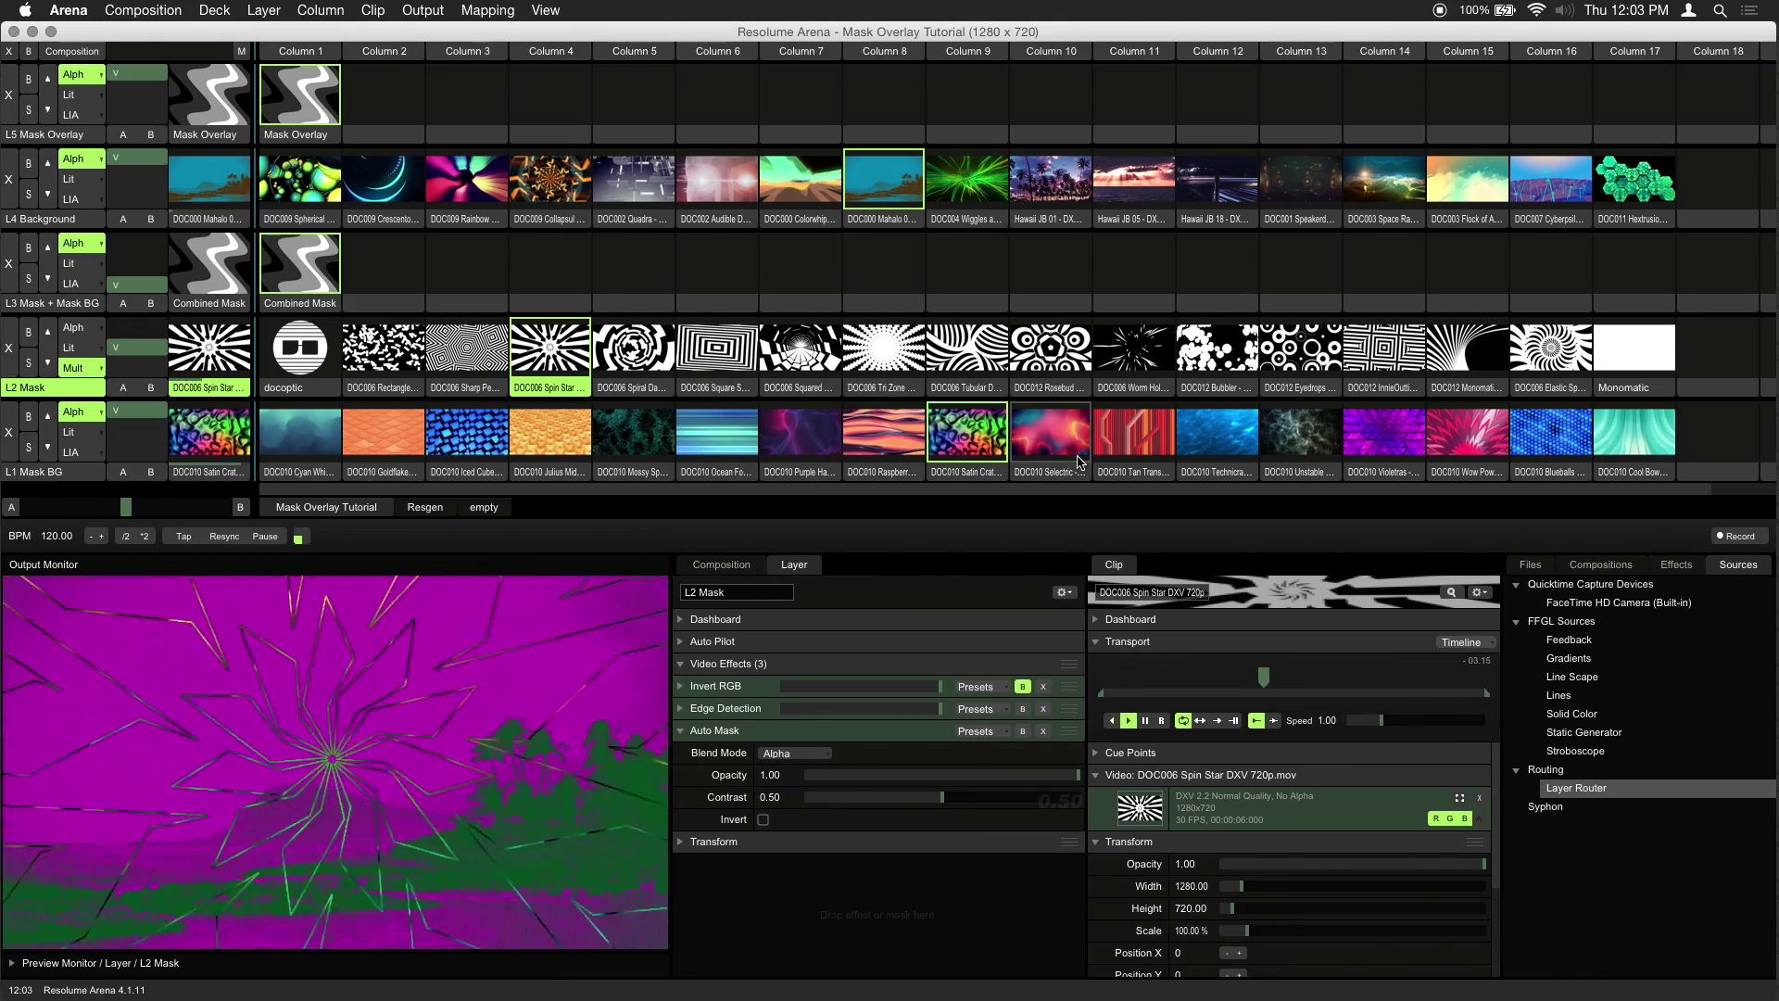
{"action": "left_click", "coordinate": [1070, 452]}
{"action": "left_click", "coordinate": [983, 345]}
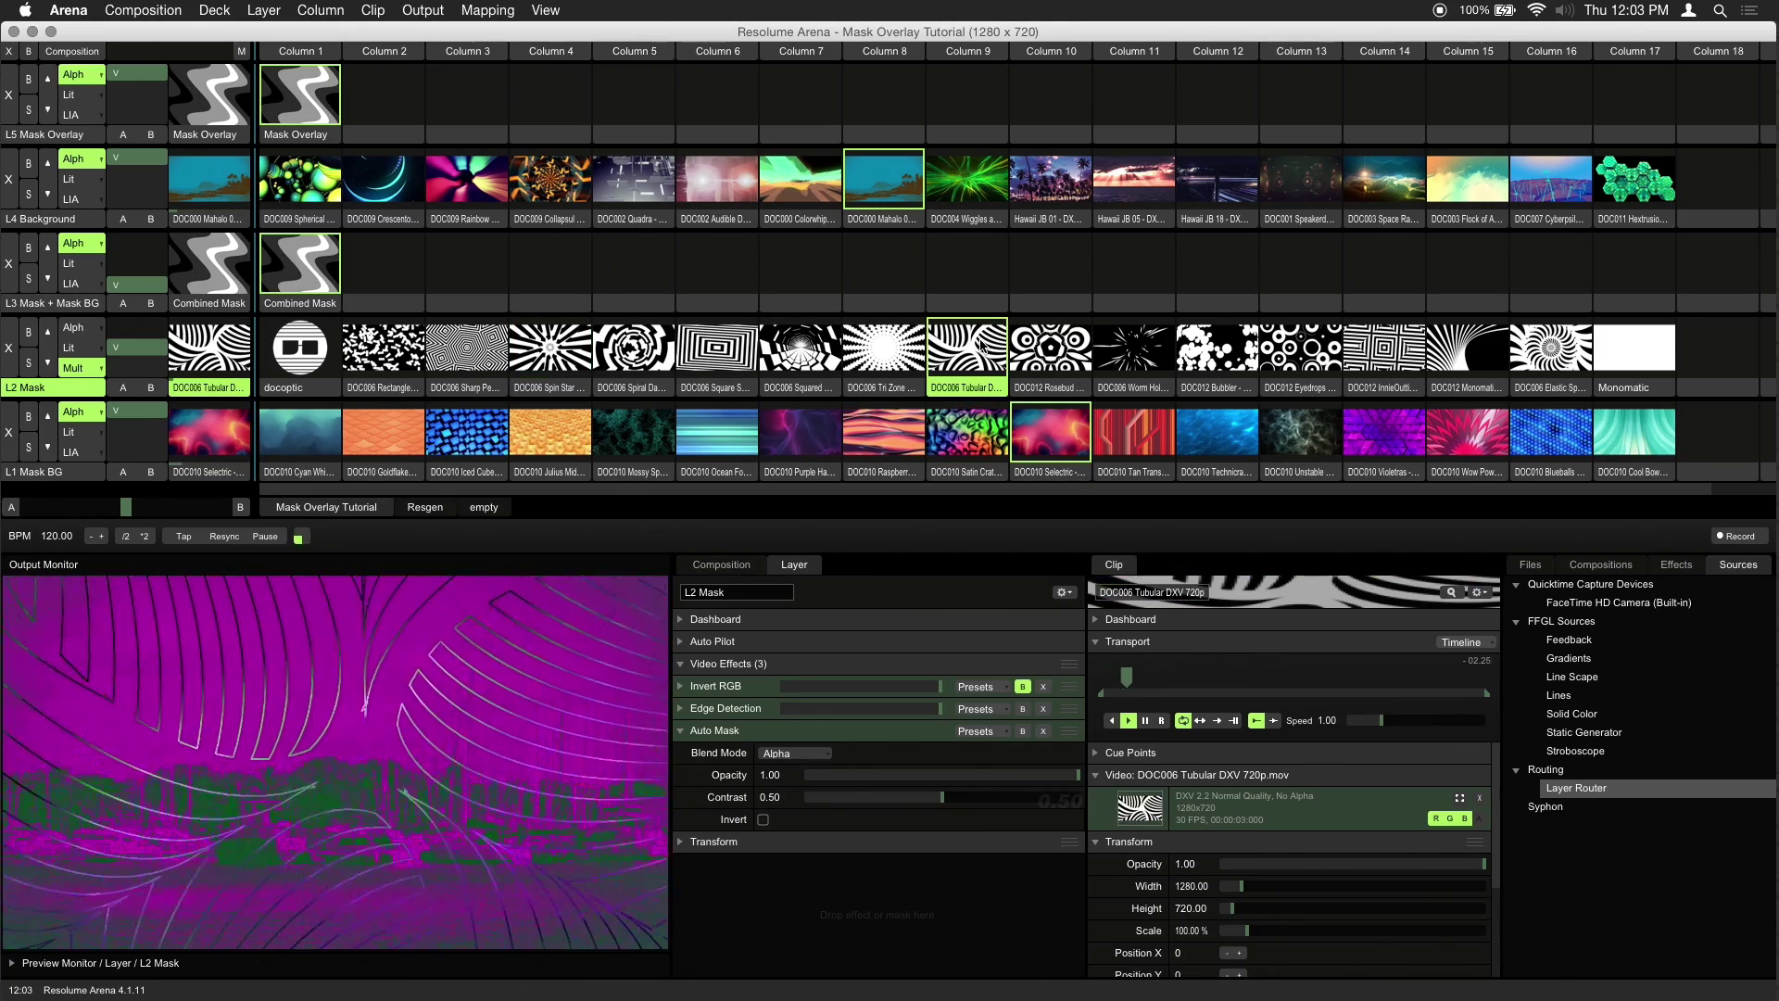